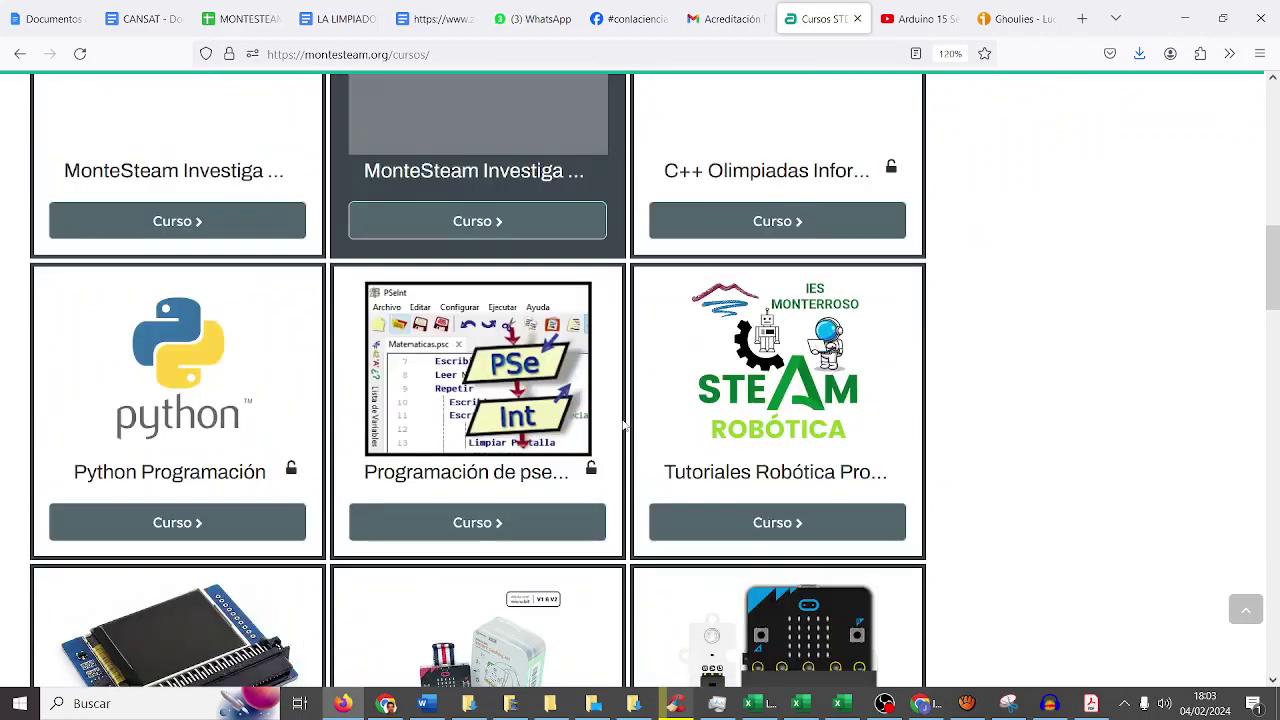
Step: Open the Arduino course in the MonteSteam course list and enter its Tutoriales Arduino activity in Normal mode
scroll(624, 426, "down", 2)
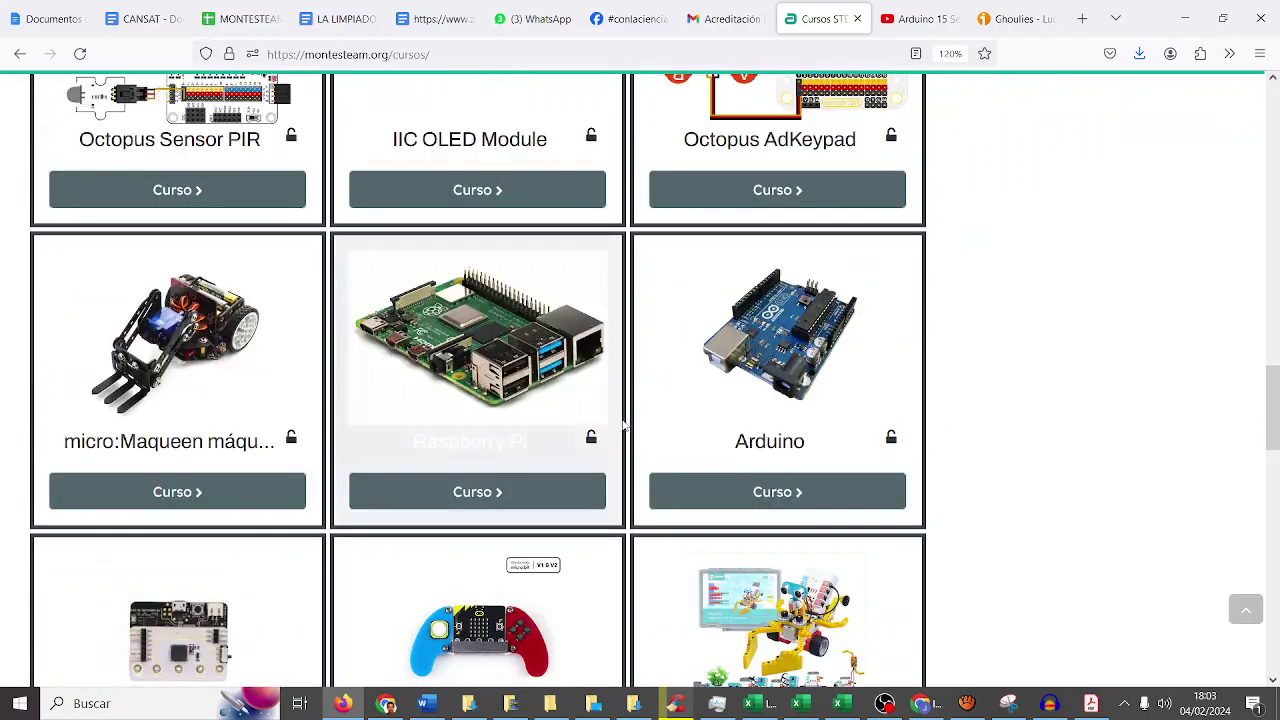
left_click(770, 500)
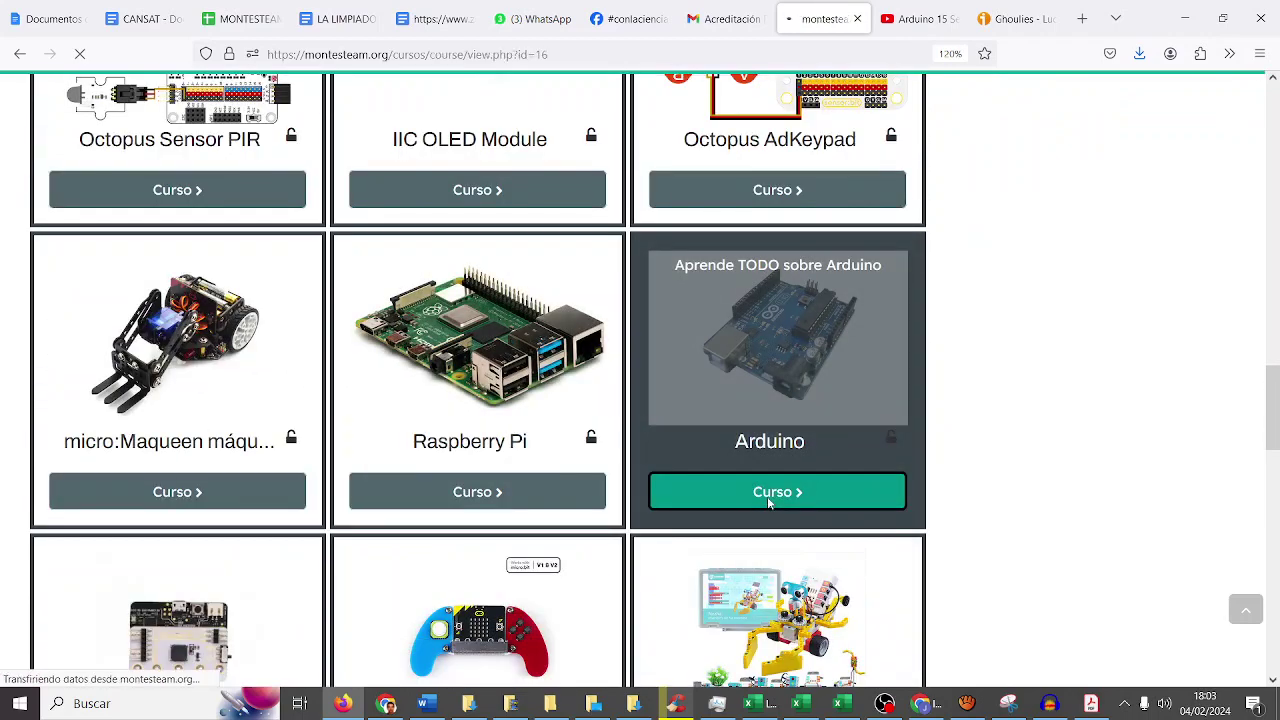
scroll(455, 398, "down", 3)
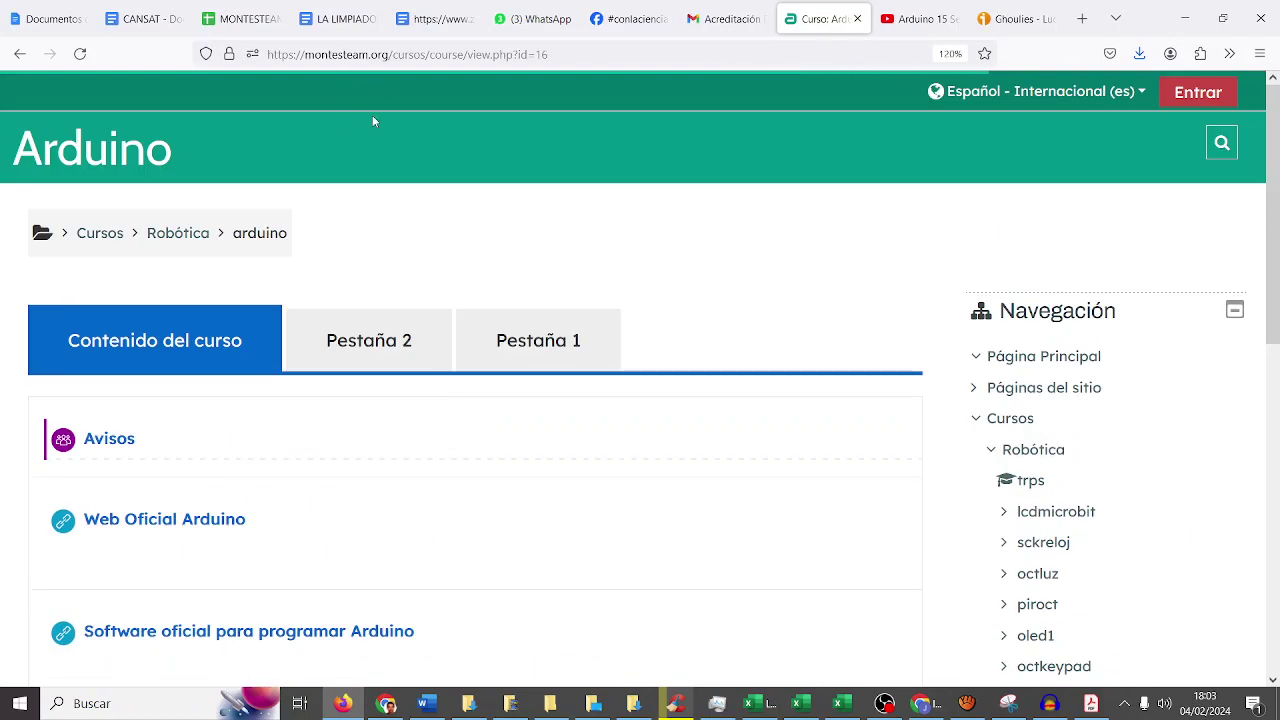
scroll(301, 407, "down", 6)
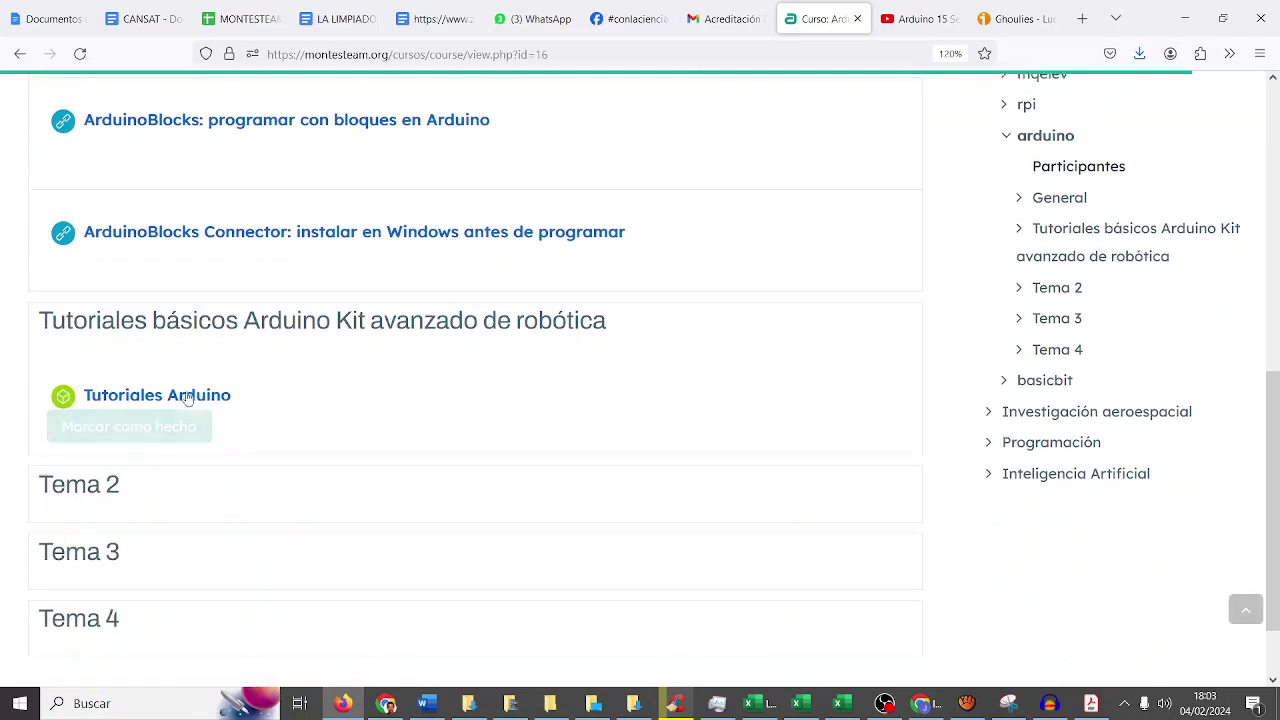
left_click(190, 395)
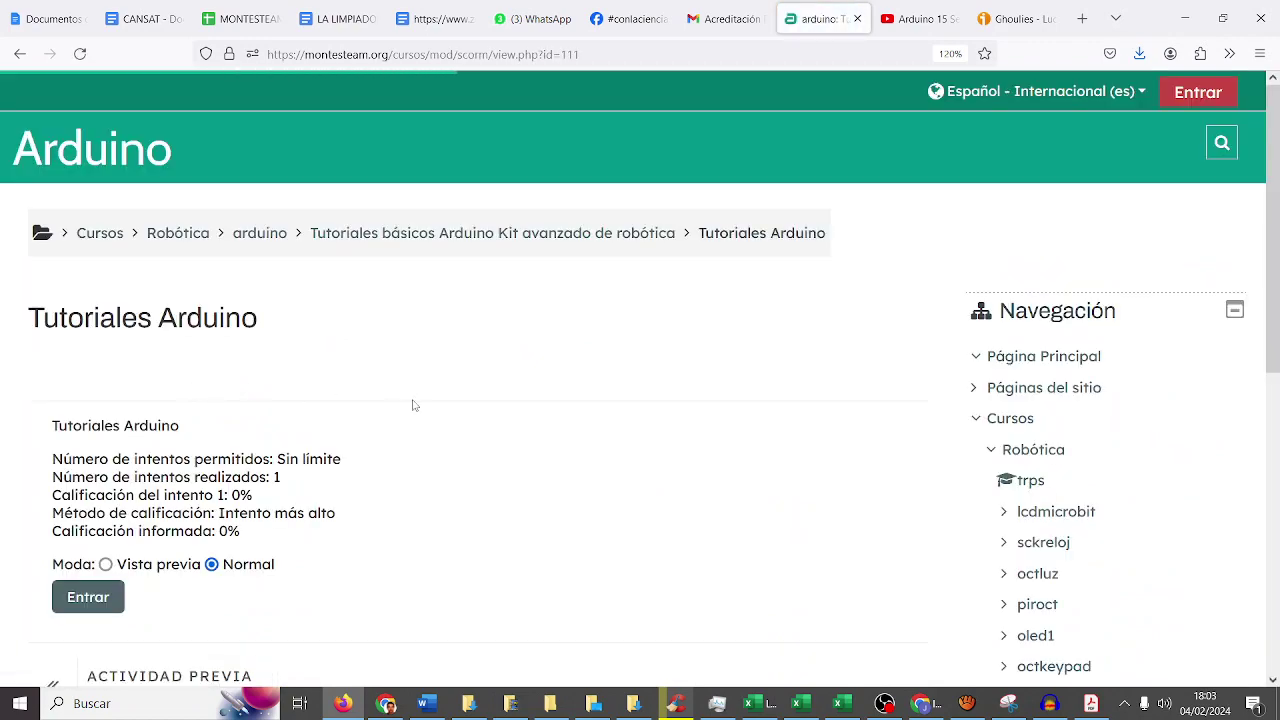
left_click(58, 606)
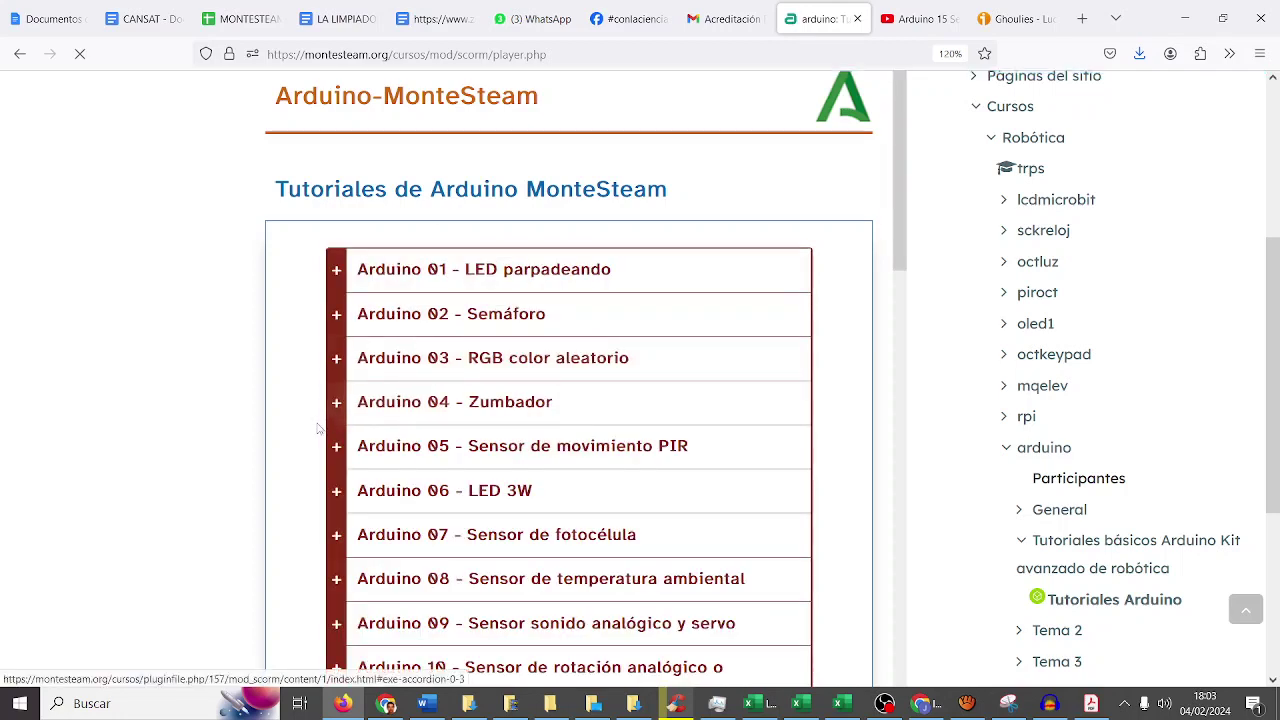
Step: Expand the Arduino 06 - LED 3W entry in the tutorial list and look through its videos
scroll(318, 428, "down", 1)
scroll(318, 428, "down", 3)
left_click(480, 290)
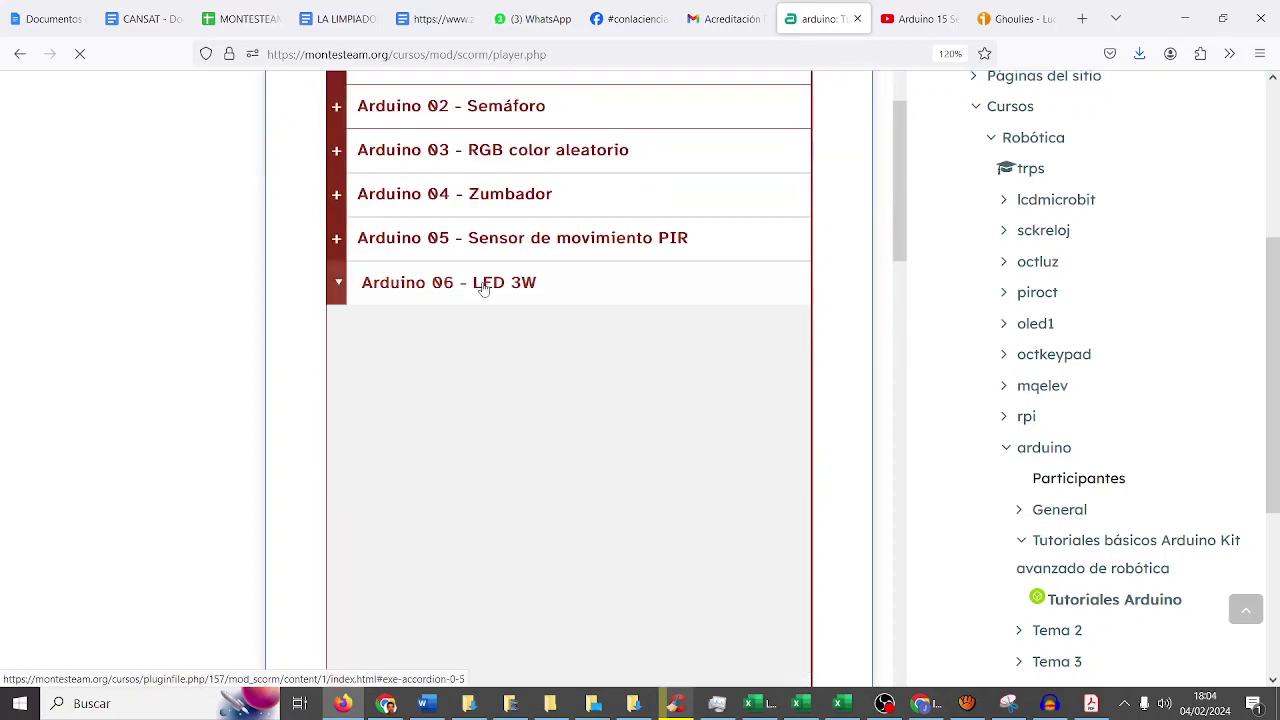
left_click(483, 288)
scroll(657, 234, "down", 2)
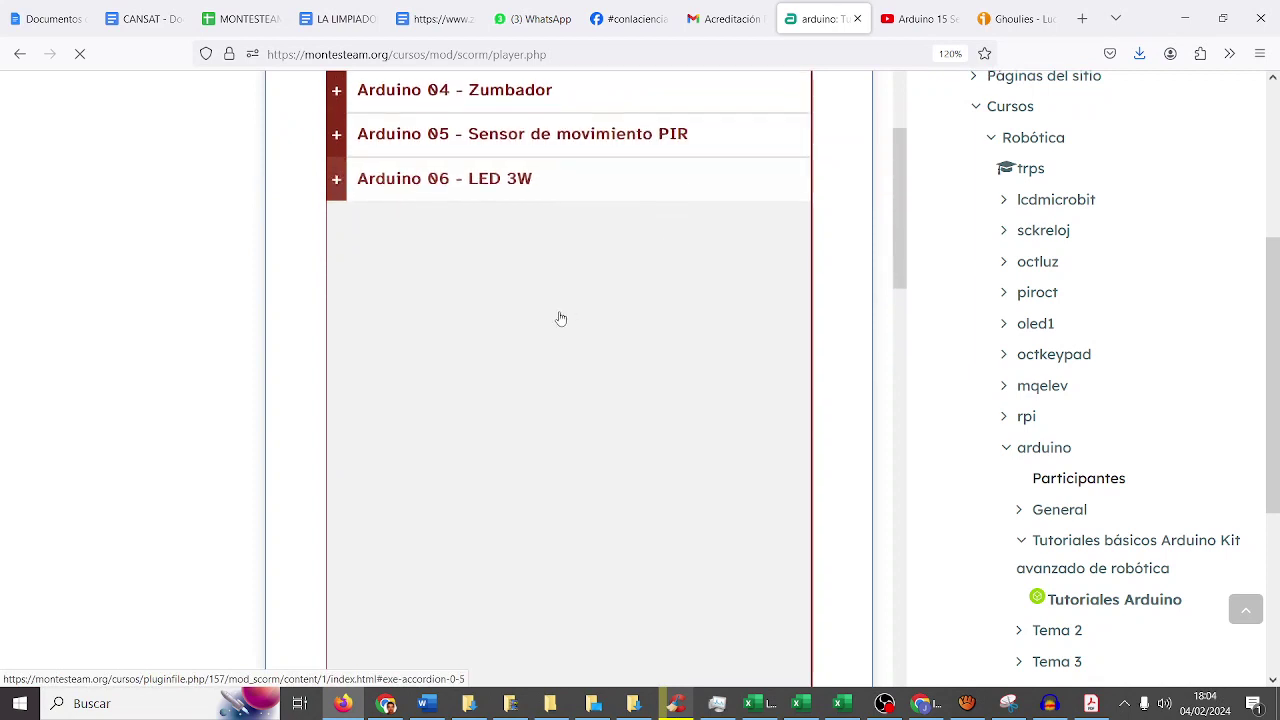
scroll(558, 335, "down", 3)
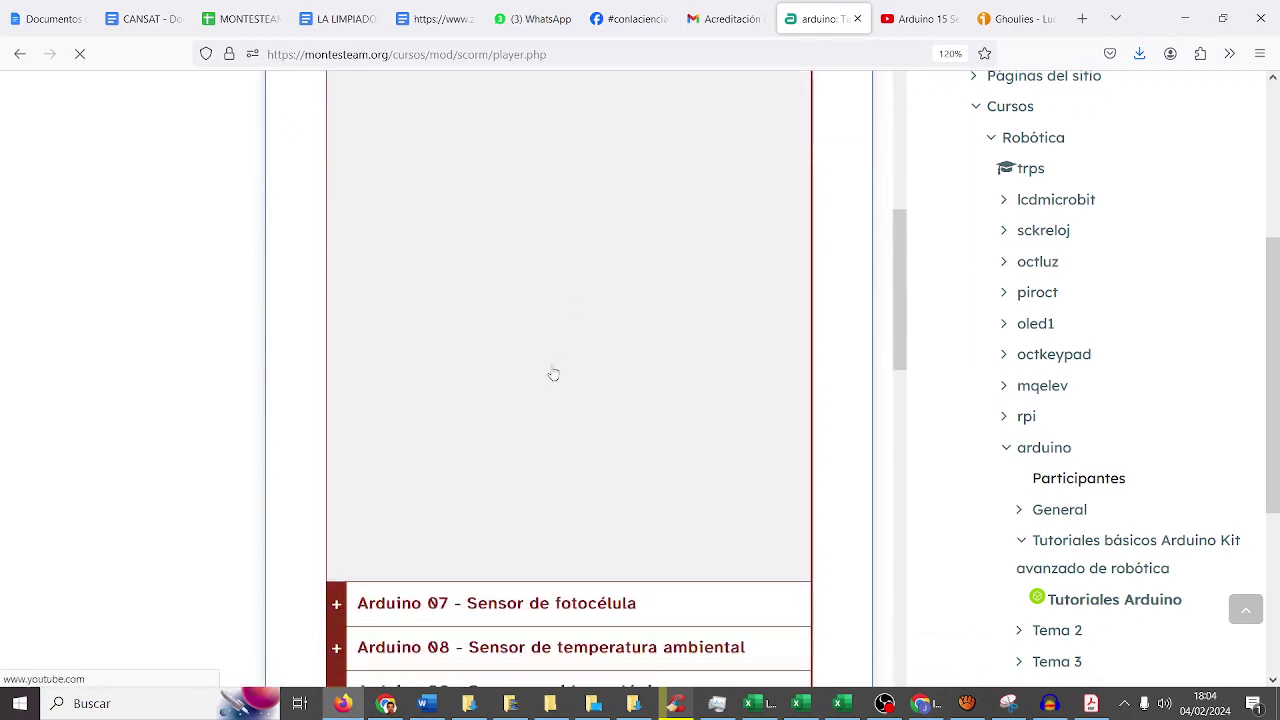
scroll(549, 392, "up", 3)
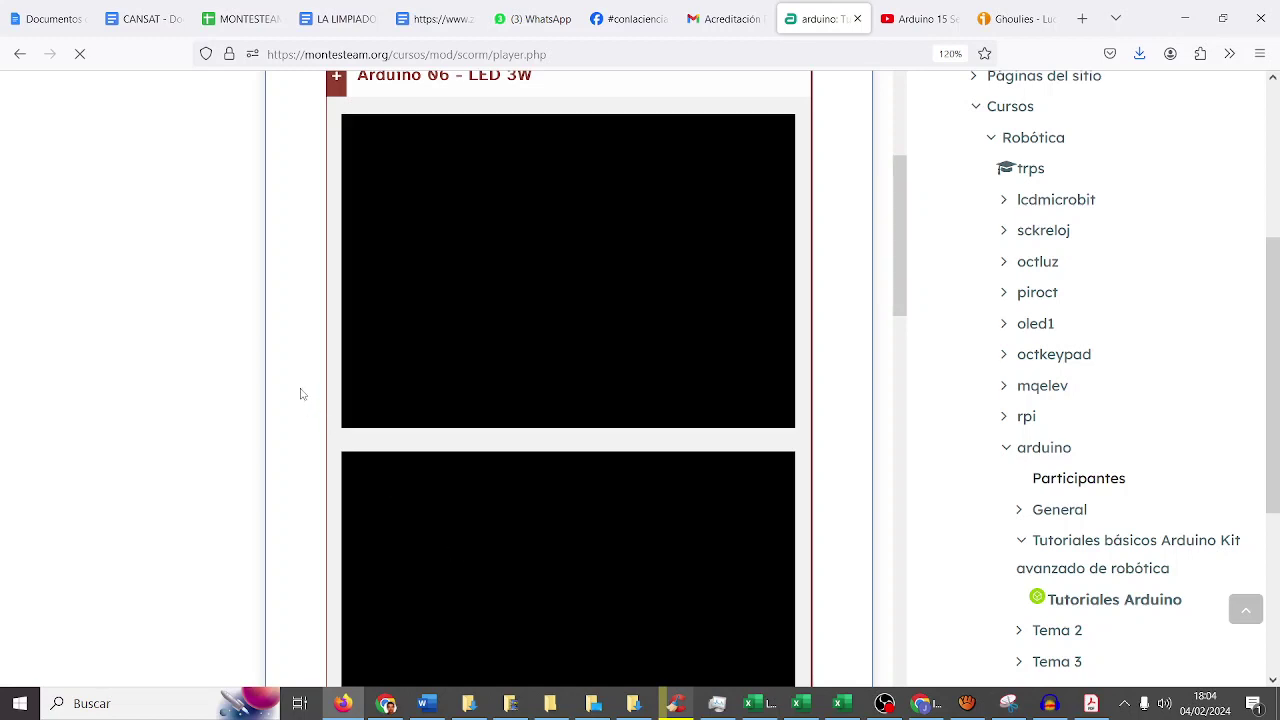
scroll(299, 389, "up", 2)
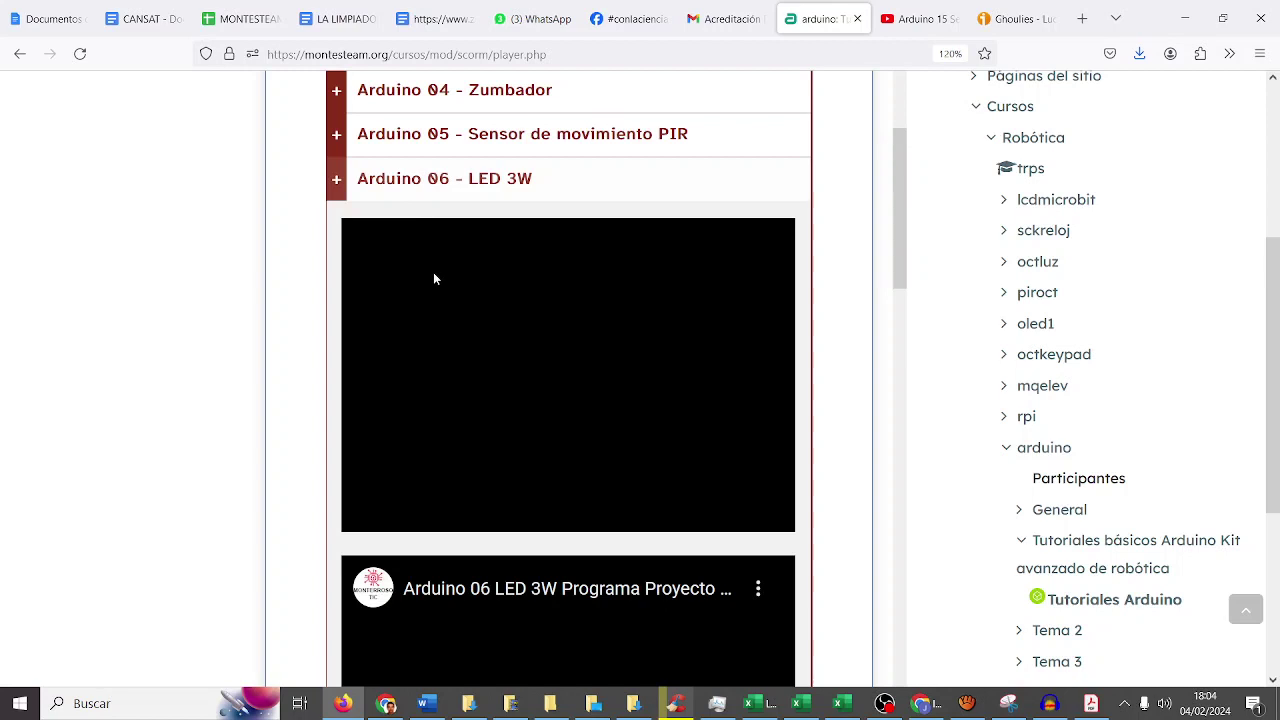
Step: Open tinkercad.com in a new browser tab and show the activities of the CDYPC1BACHMONTERROSO class
left_click(1082, 18)
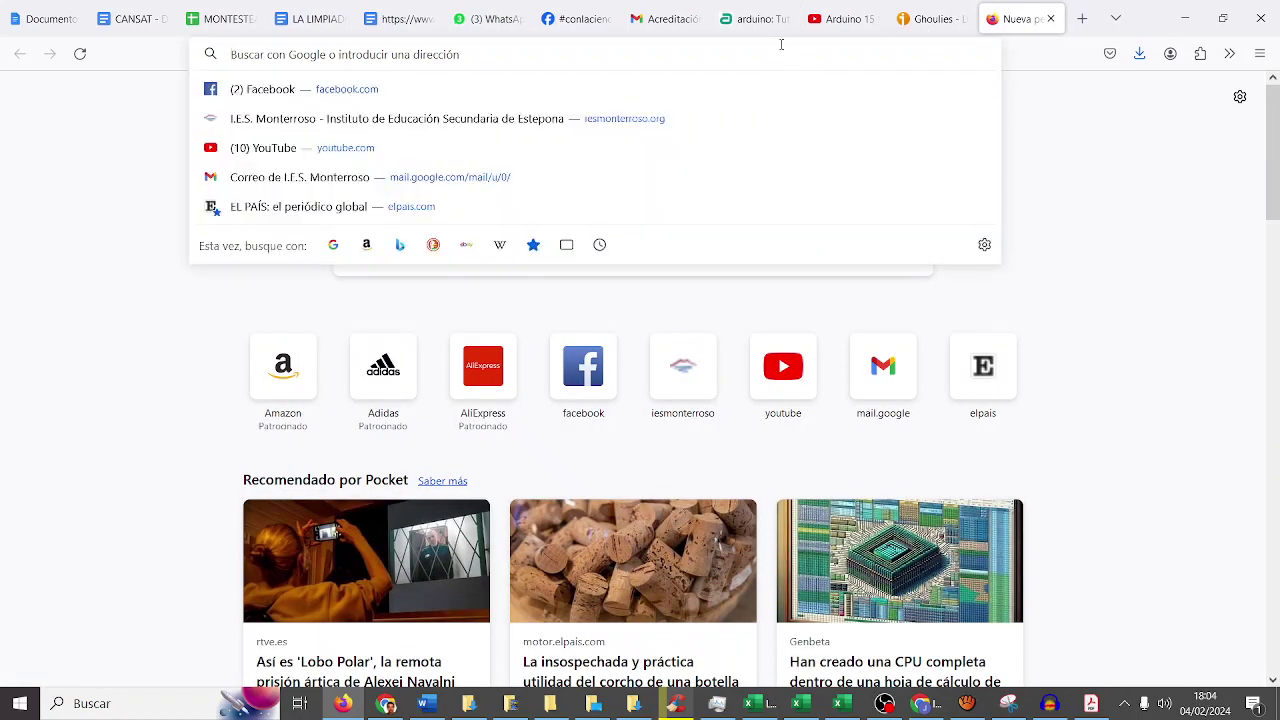
type("tinkercad")
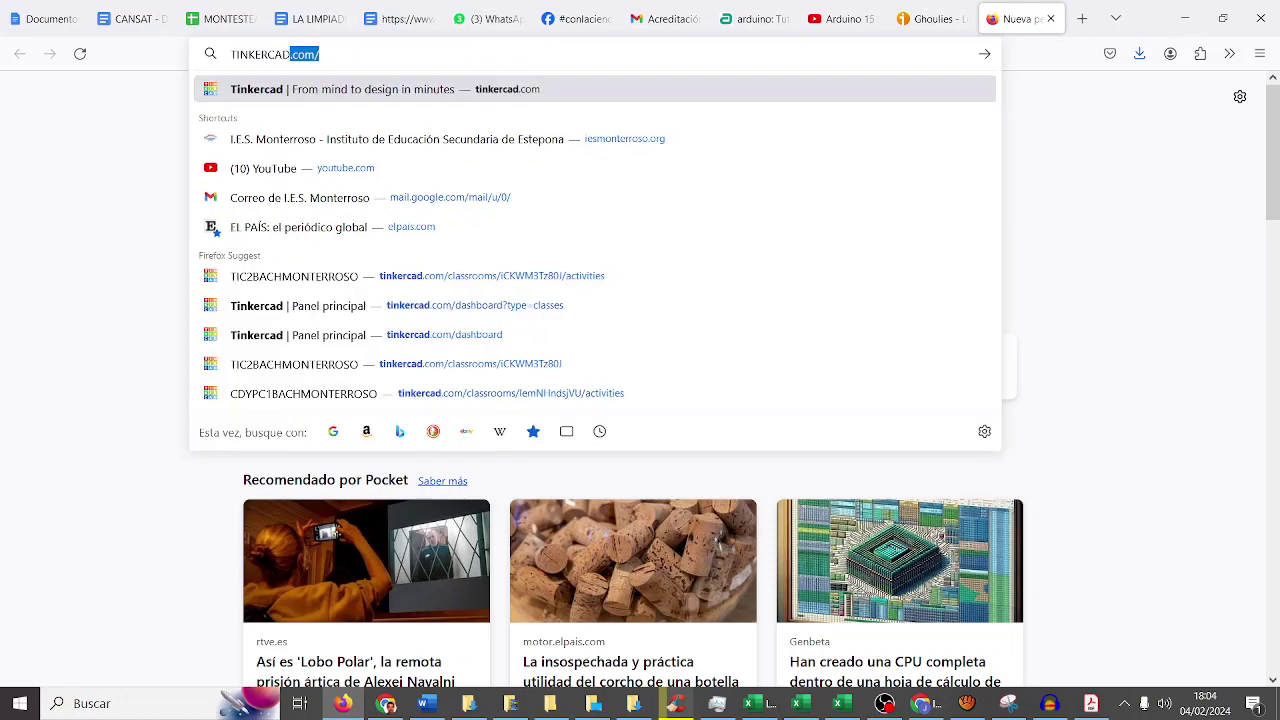
key("Return")
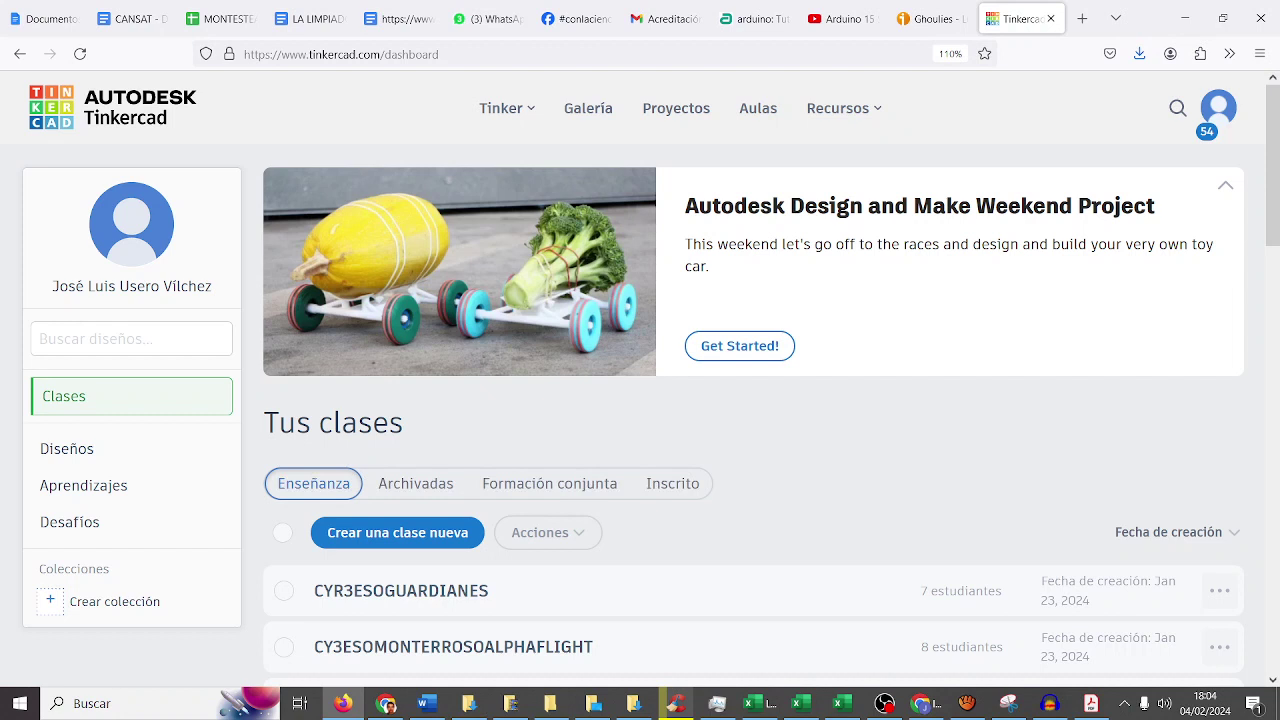
scroll(960, 294, "down", 5)
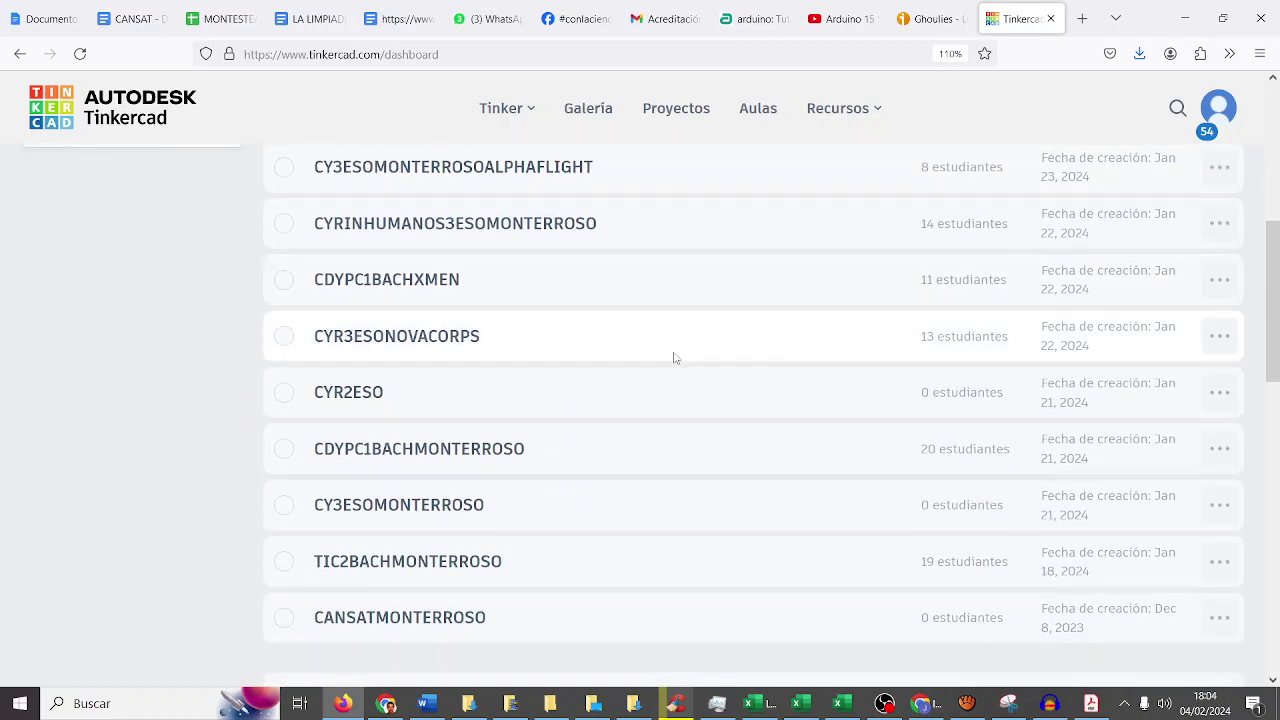
left_click(487, 452)
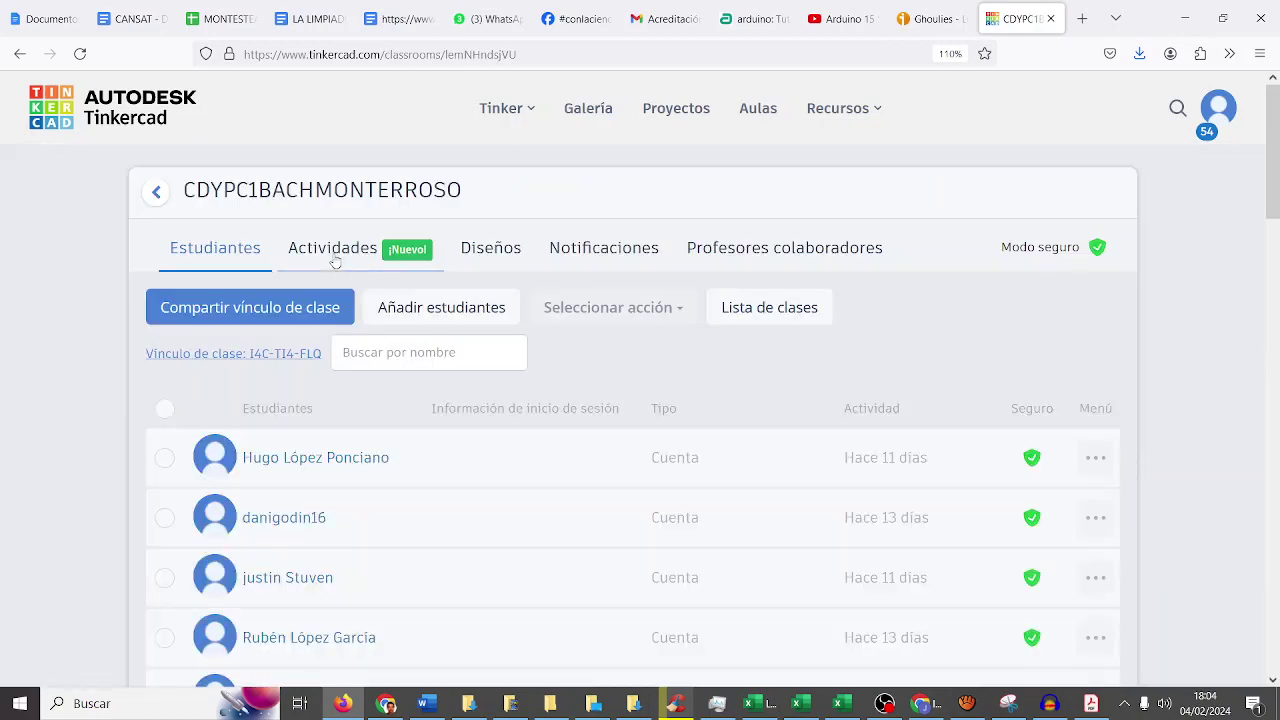
left_click(333, 252)
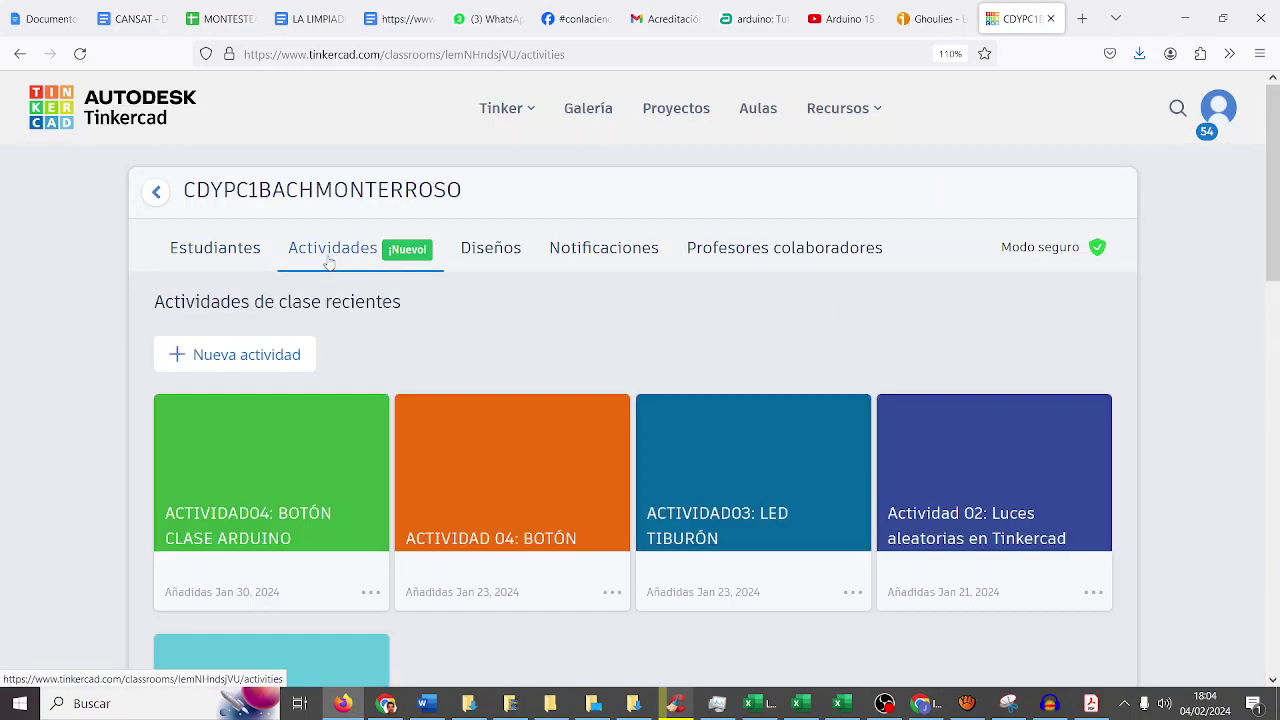
Step: Start a new class activity and name it "ACTIVIDAD06: MAP PARA MAPEAR VALOR DE SENSOR"
left_click(265, 362)
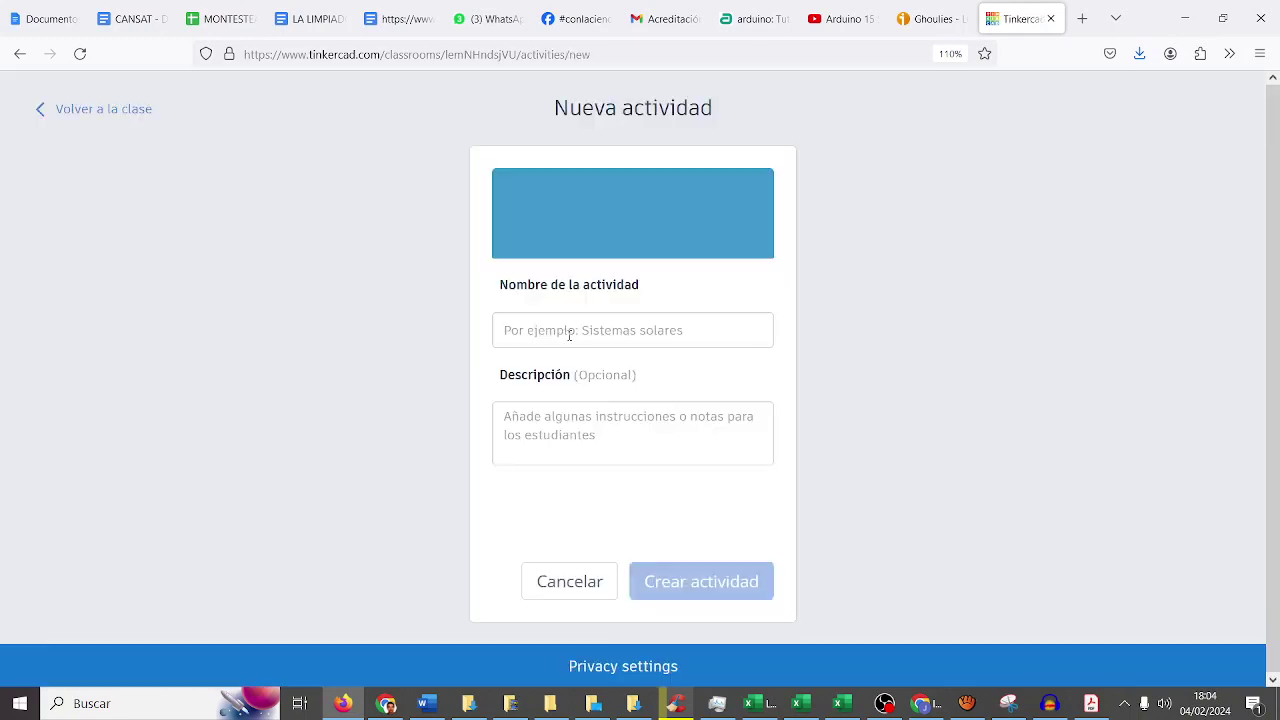
left_click(569, 335)
type("A")
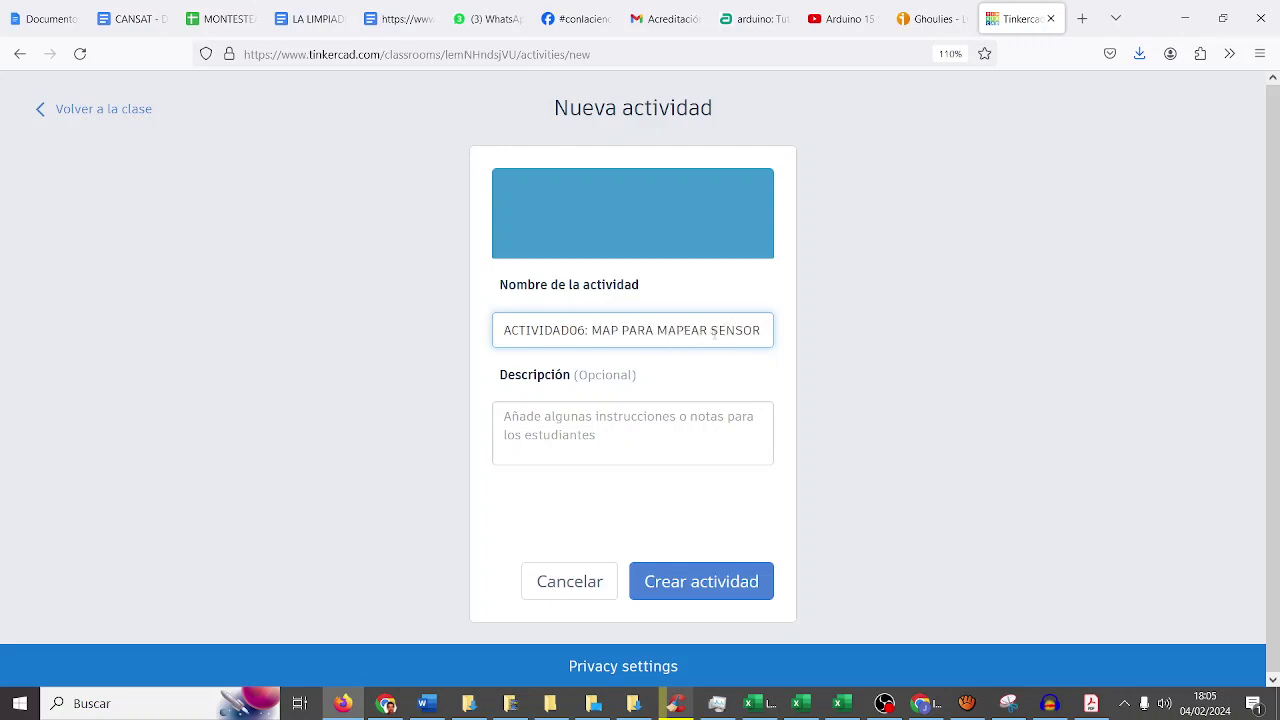
type("VALOR DE")
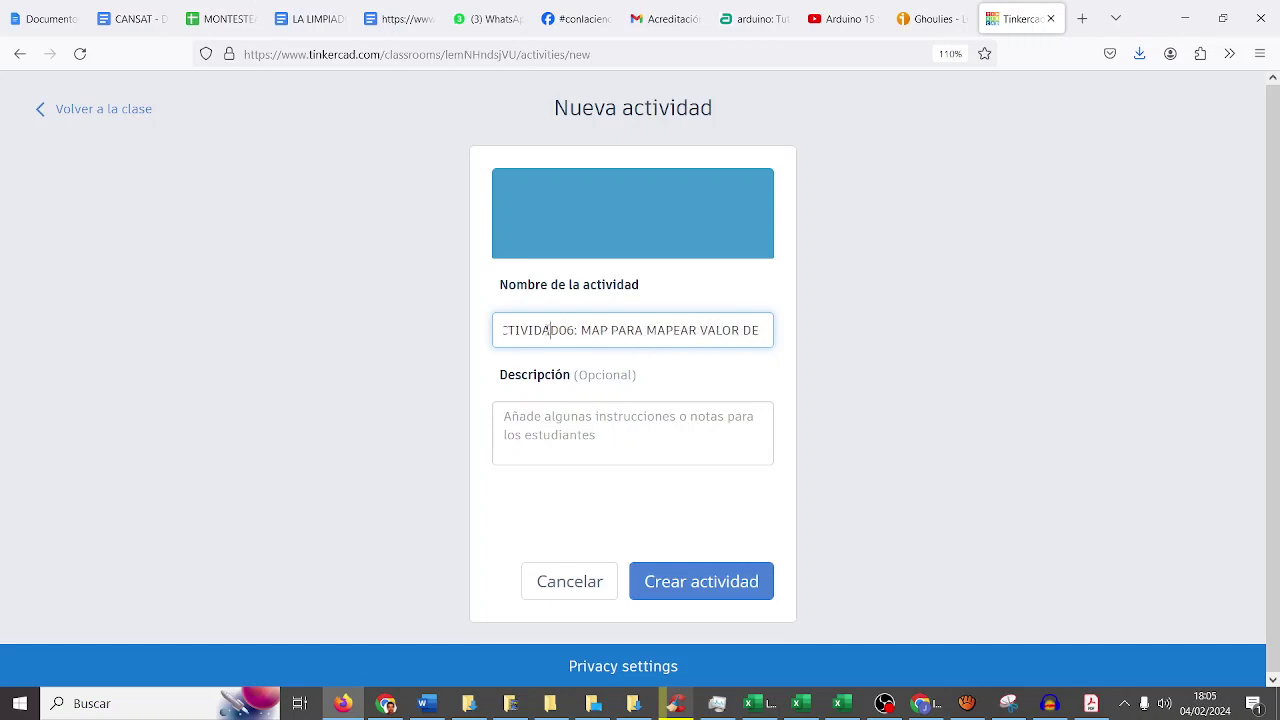
Step: Copy the activity name into the description and create the activity
key("ctrl+a")
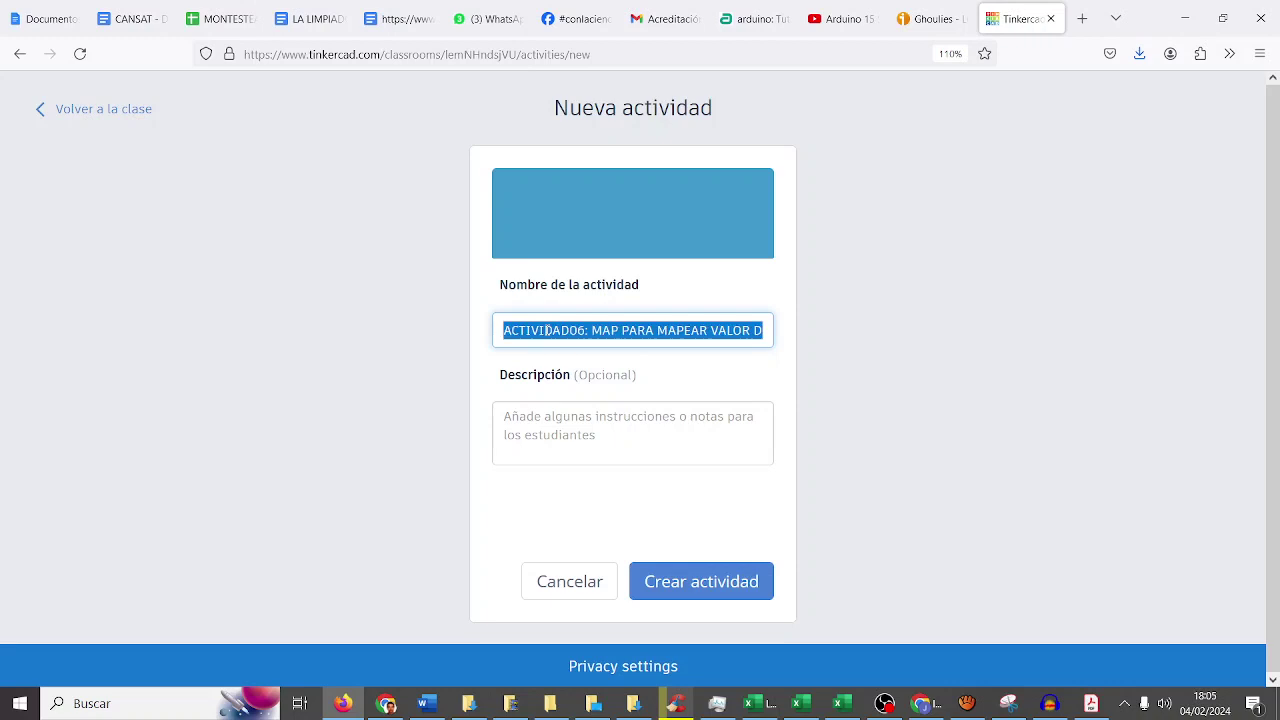
key("ctrl+c")
left_click(508, 428)
key("ctrl+v")
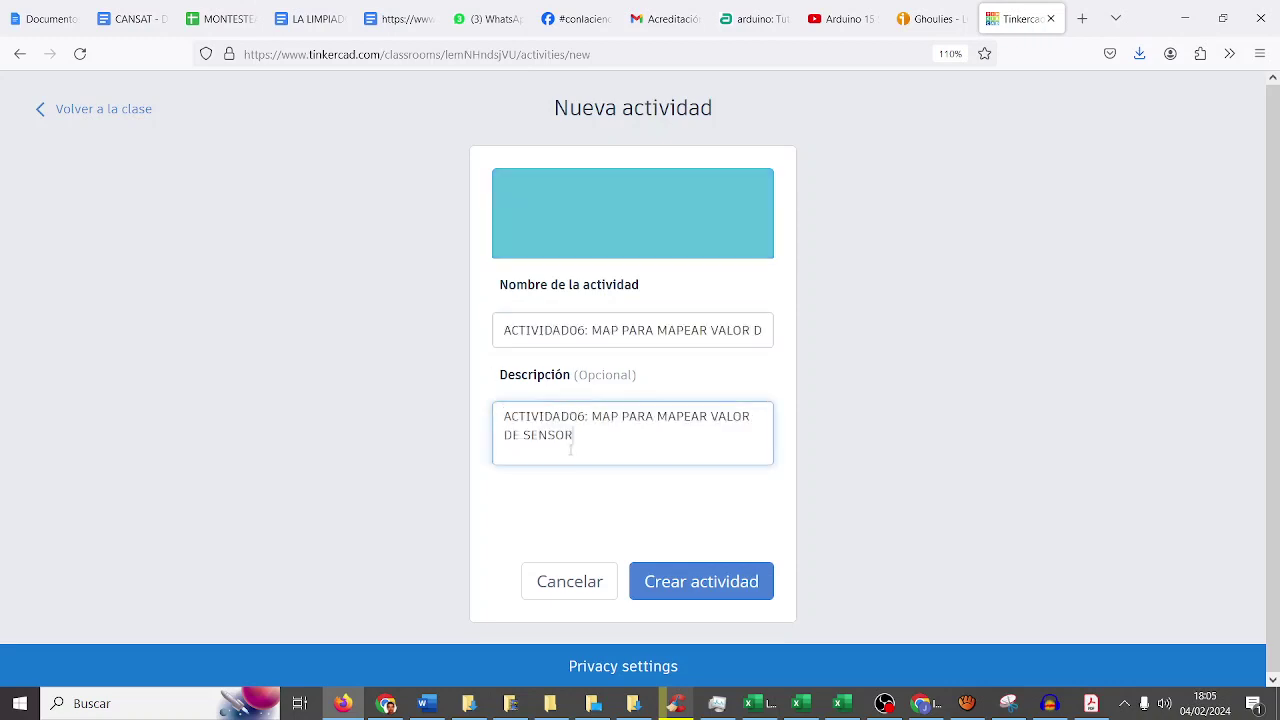
left_click(697, 588)
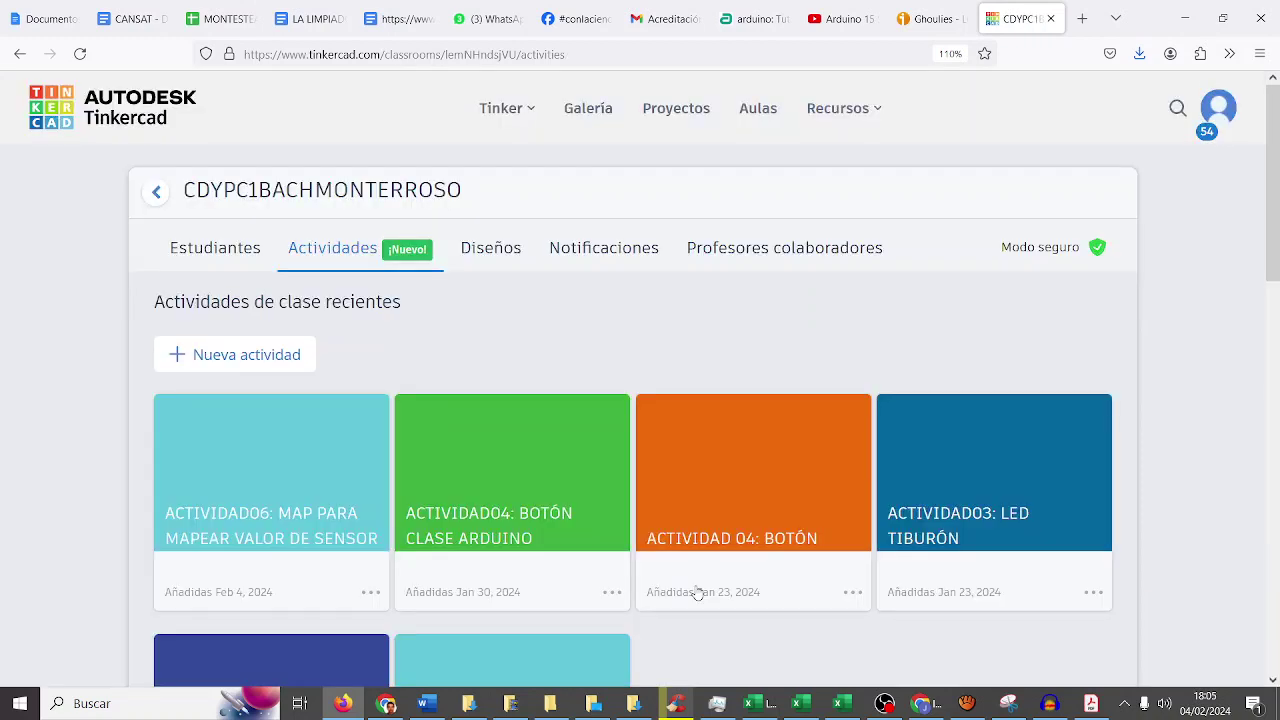
Step: Open the ACTIVIDAD06 activity and create a new circuit design in it
scroll(452, 360, "down", 2)
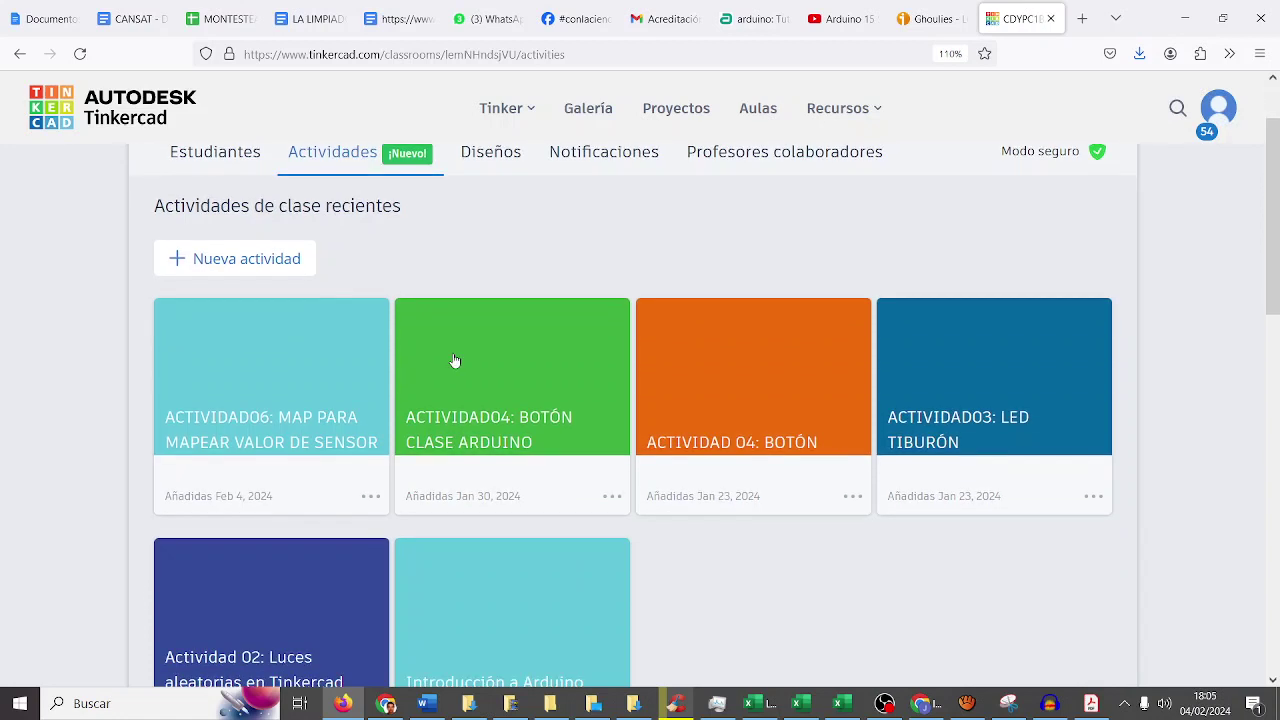
scroll(452, 362, "up", 1)
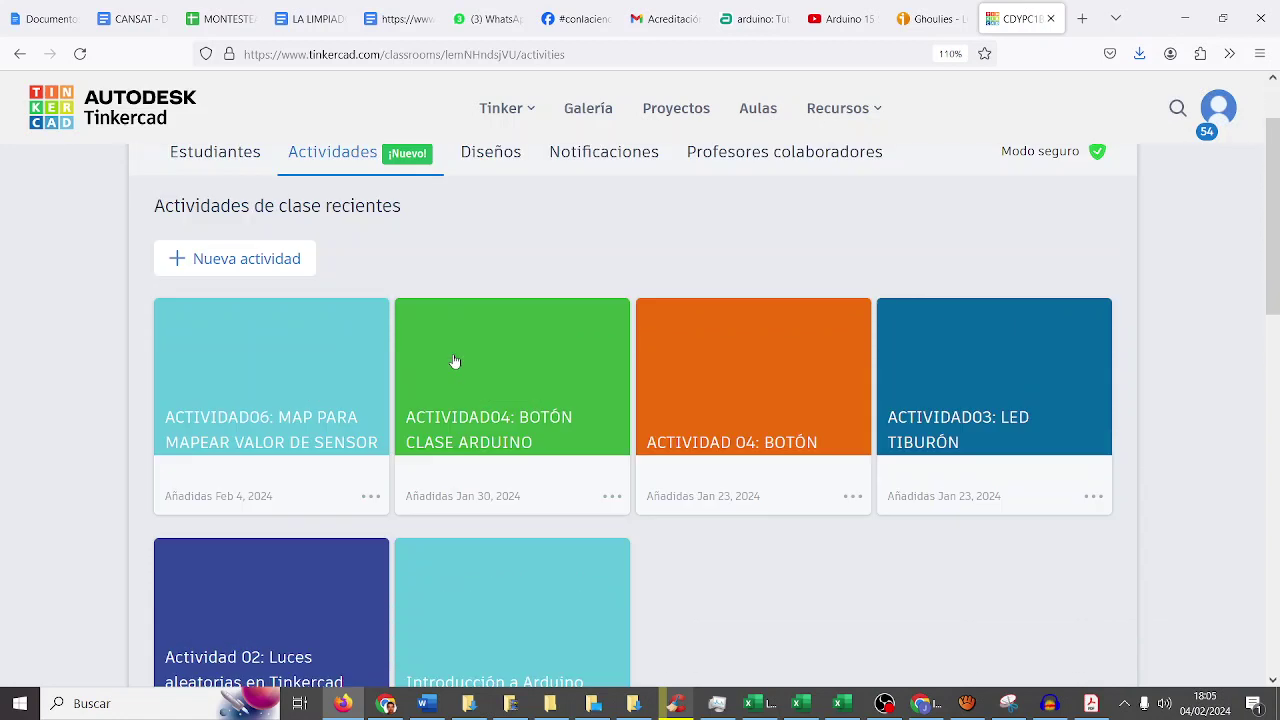
left_click(284, 385)
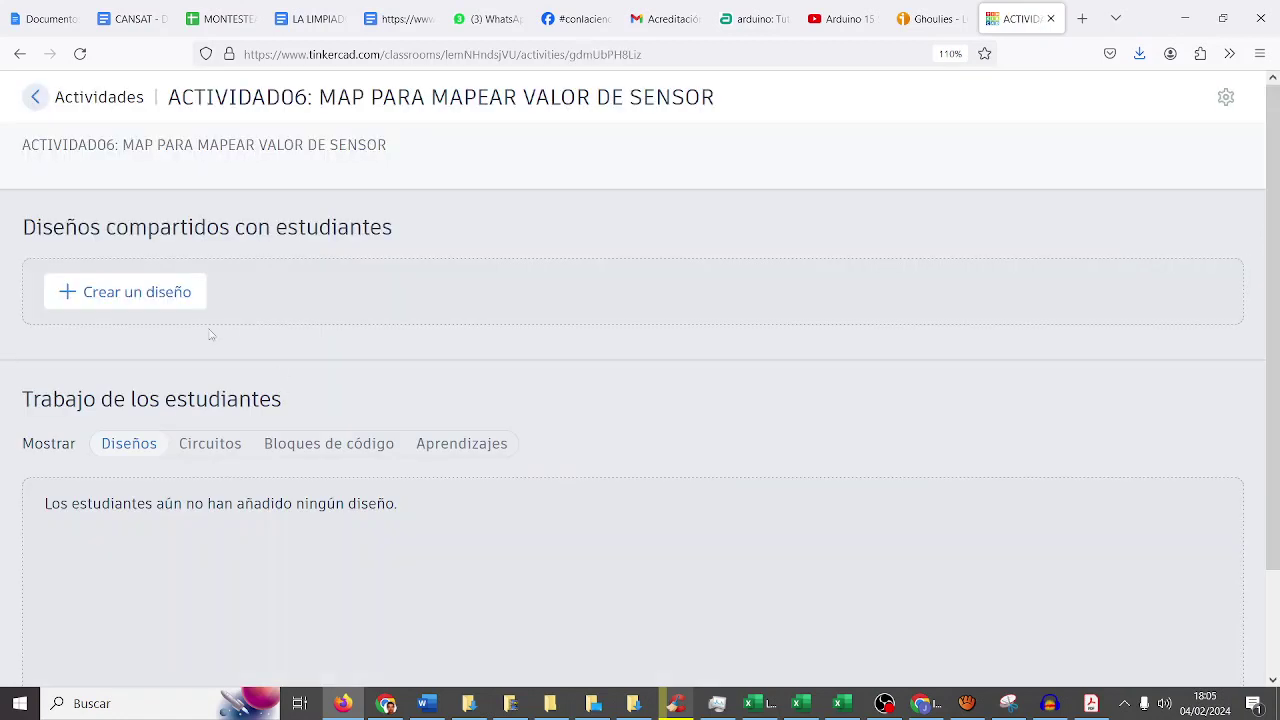
left_click(172, 293)
left_click(131, 367)
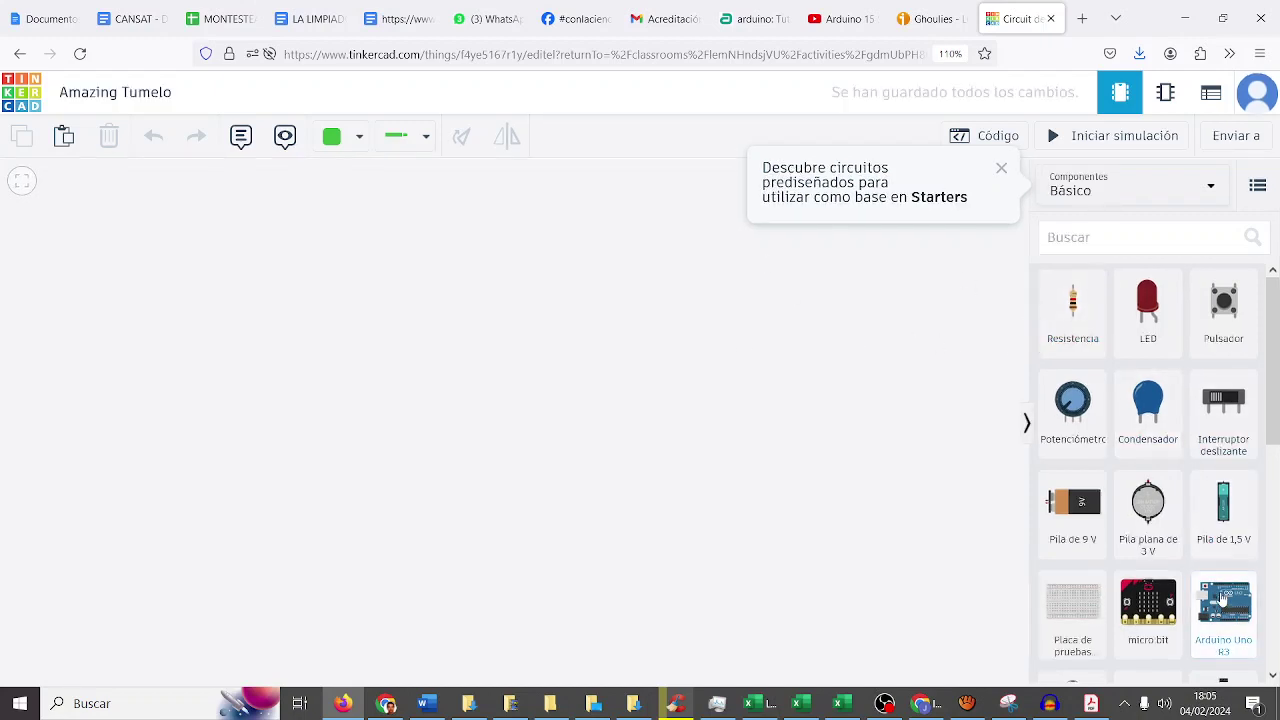
Step: Place an Arduino Uno R3 in the empty workspace and a soil moisture sensor (Sensor de humedad del suelo) beside it
left_click(539, 474)
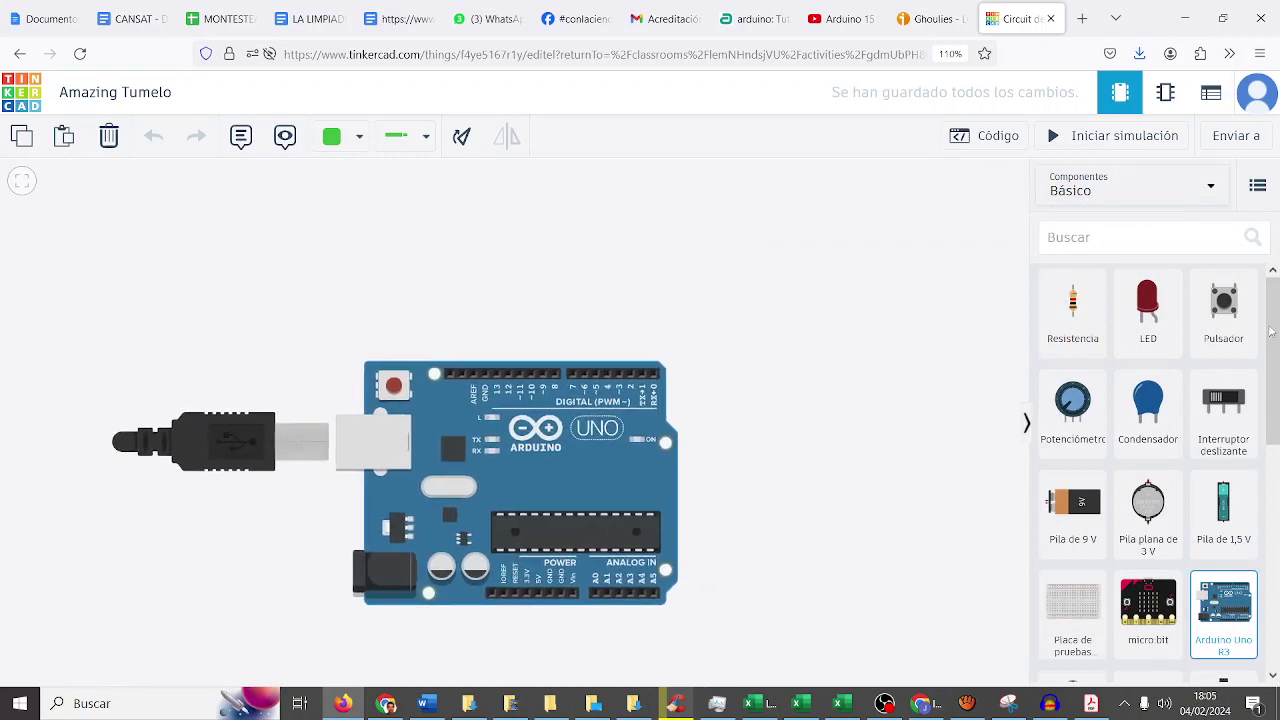
left_click_drag(1271, 331, 1277, 567)
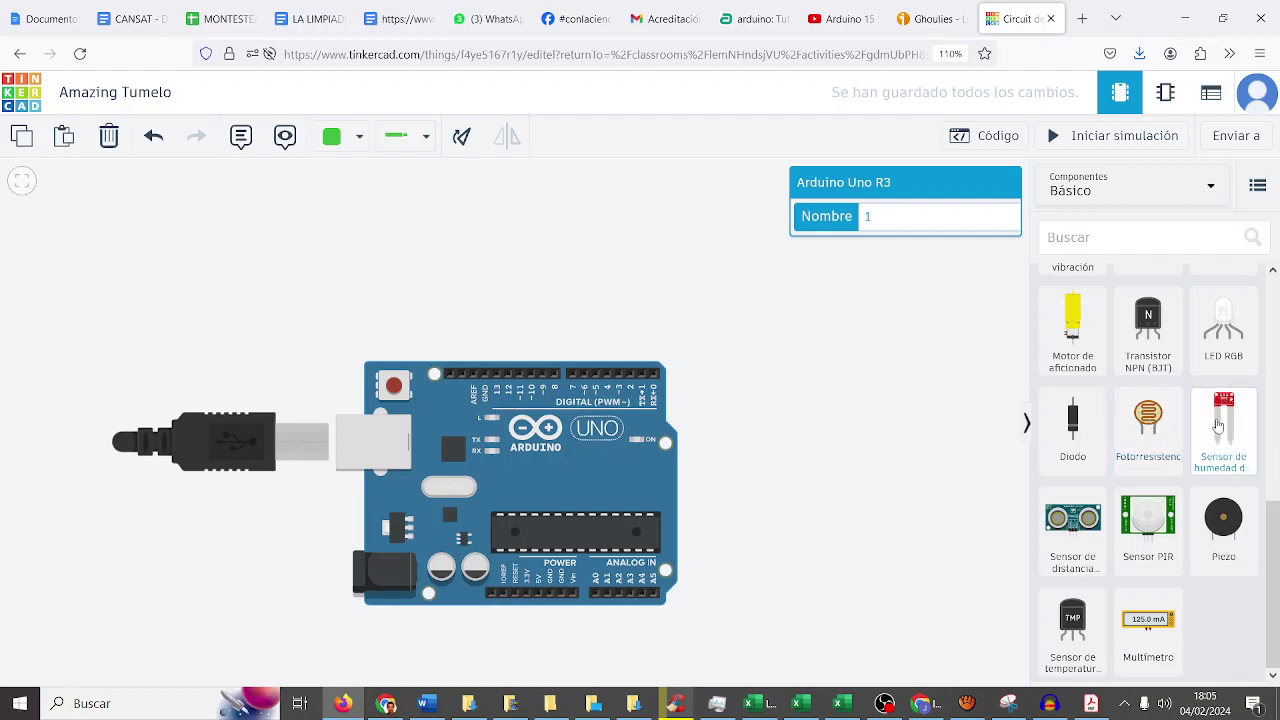
left_click(1218, 429)
left_click(835, 410)
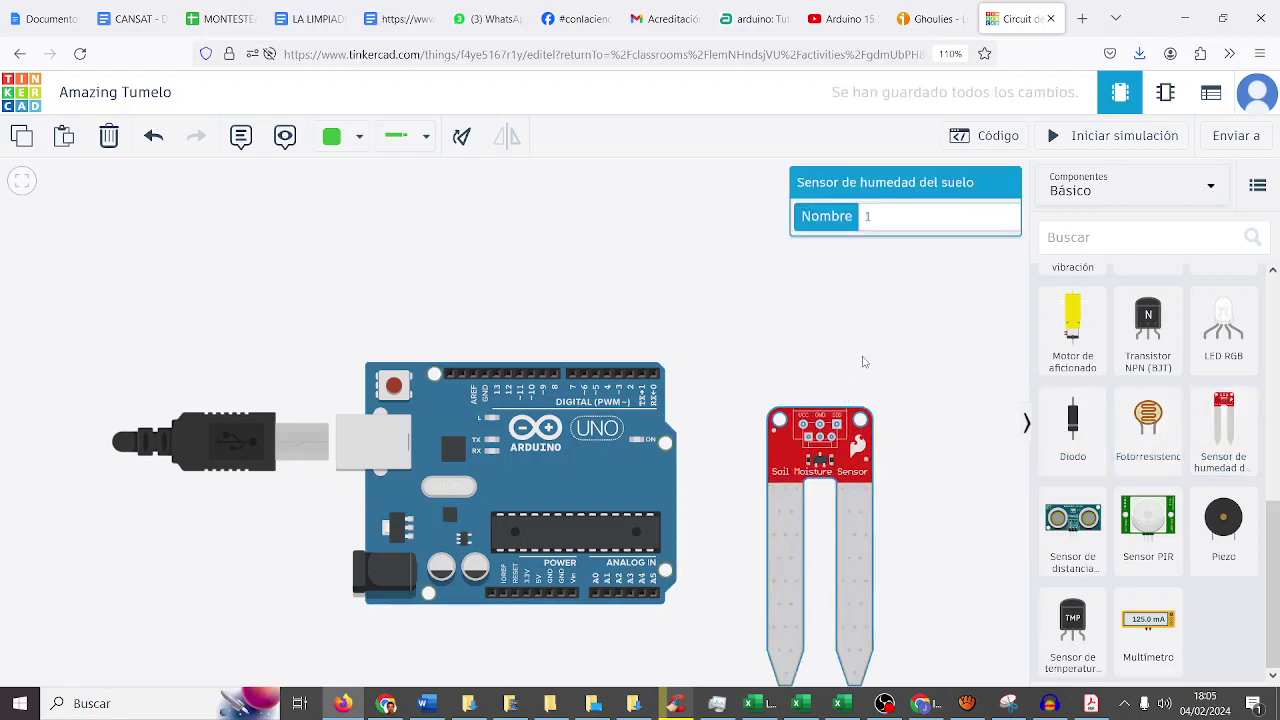
Step: Move the soil moisture sensor closer to the Arduino board, leaving a narrow gap between them
scroll(864, 362, "up", 3)
scroll(864, 362, "up", 1)
left_click(526, 422)
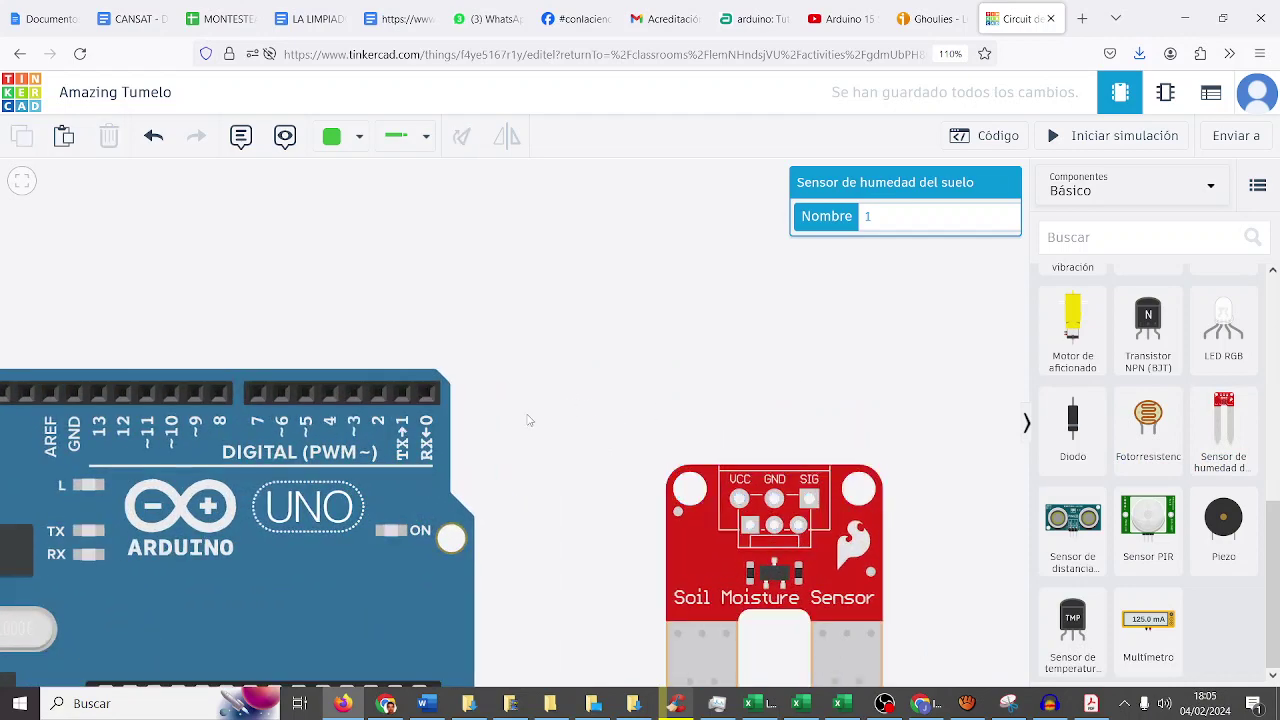
scroll(663, 309, "up", 3)
scroll(673, 264, "down", 3)
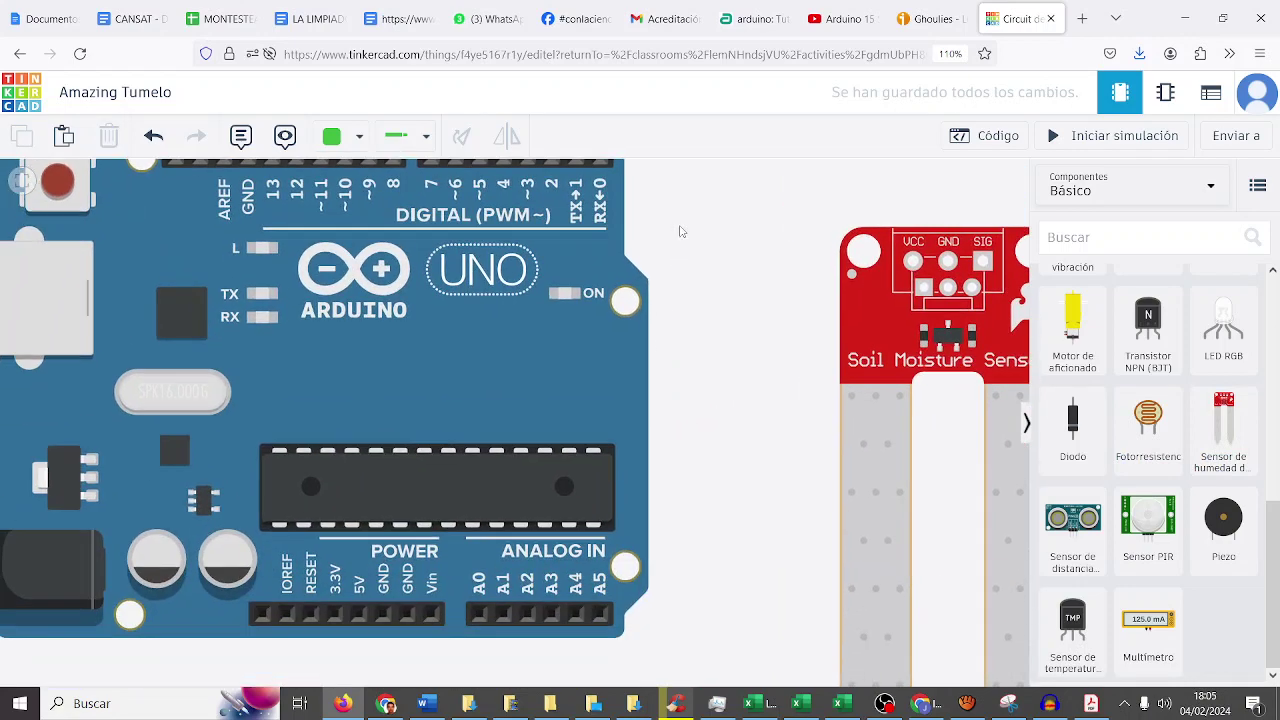
left_click_drag(828, 284, 677, 313)
left_click_drag(660, 209, 743, 168)
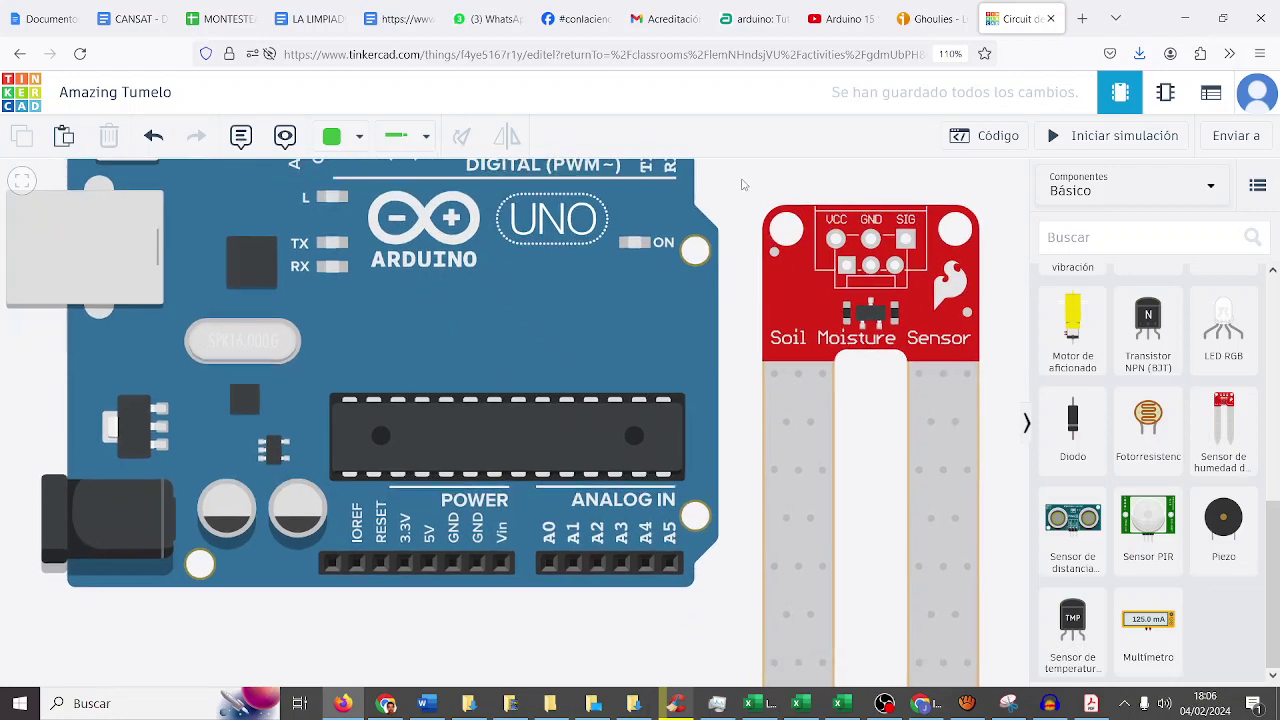
Step: Add a small breadboard (Placa de pruebas pequeña) and place it directly above the Arduino board
left_click_drag(745, 240, 741, 588)
scroll(1122, 403, "up", 5)
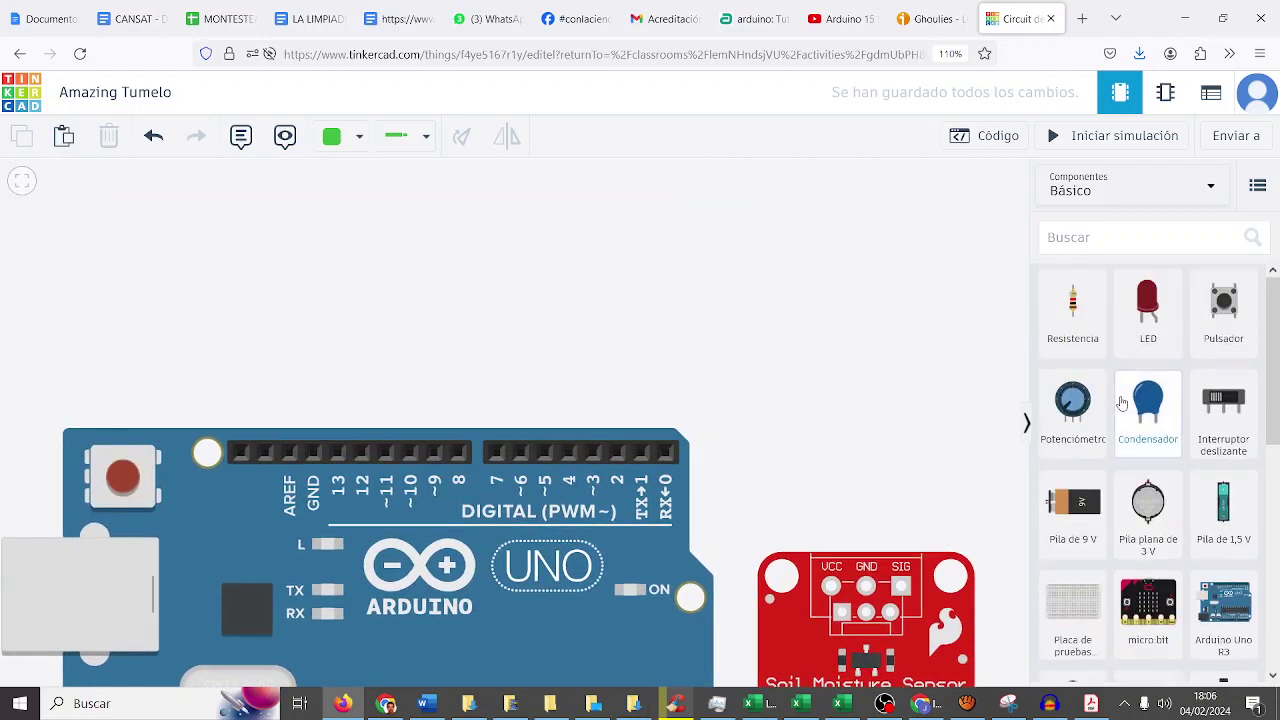
scroll(1110, 398, "down", 2)
left_click_drag(1103, 393, 363, 222)
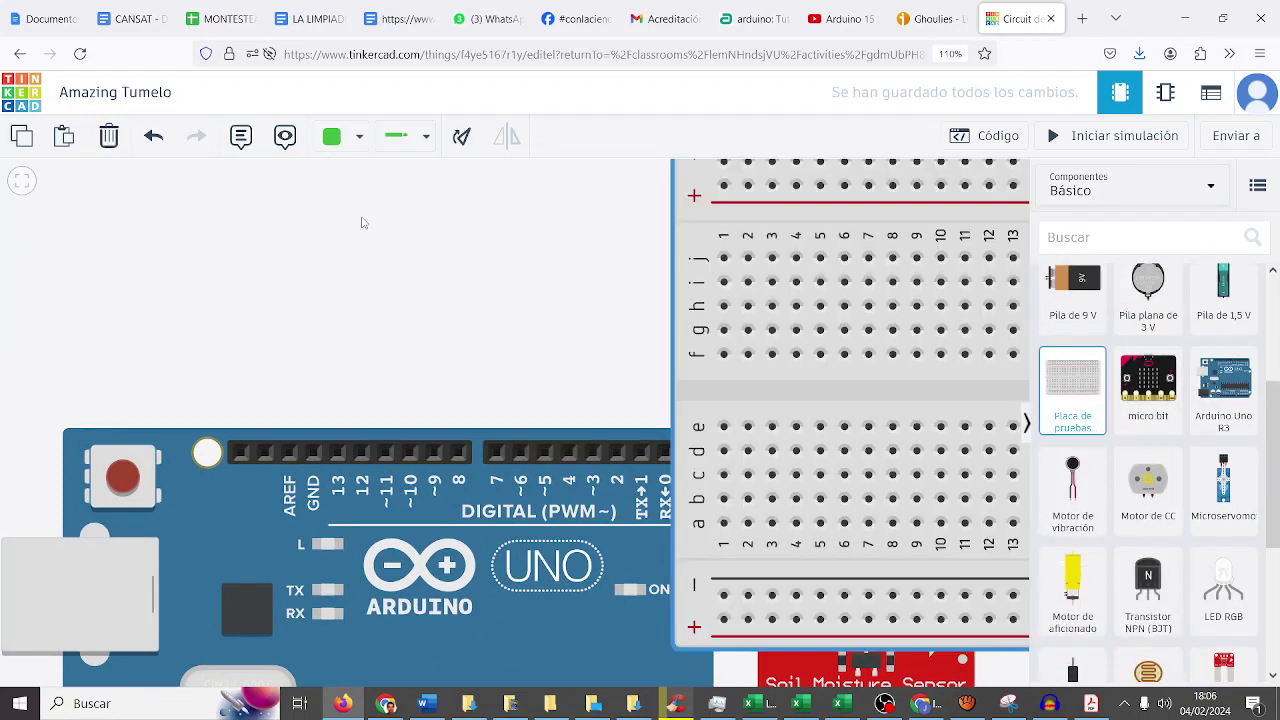
scroll(363, 222, "down", 3)
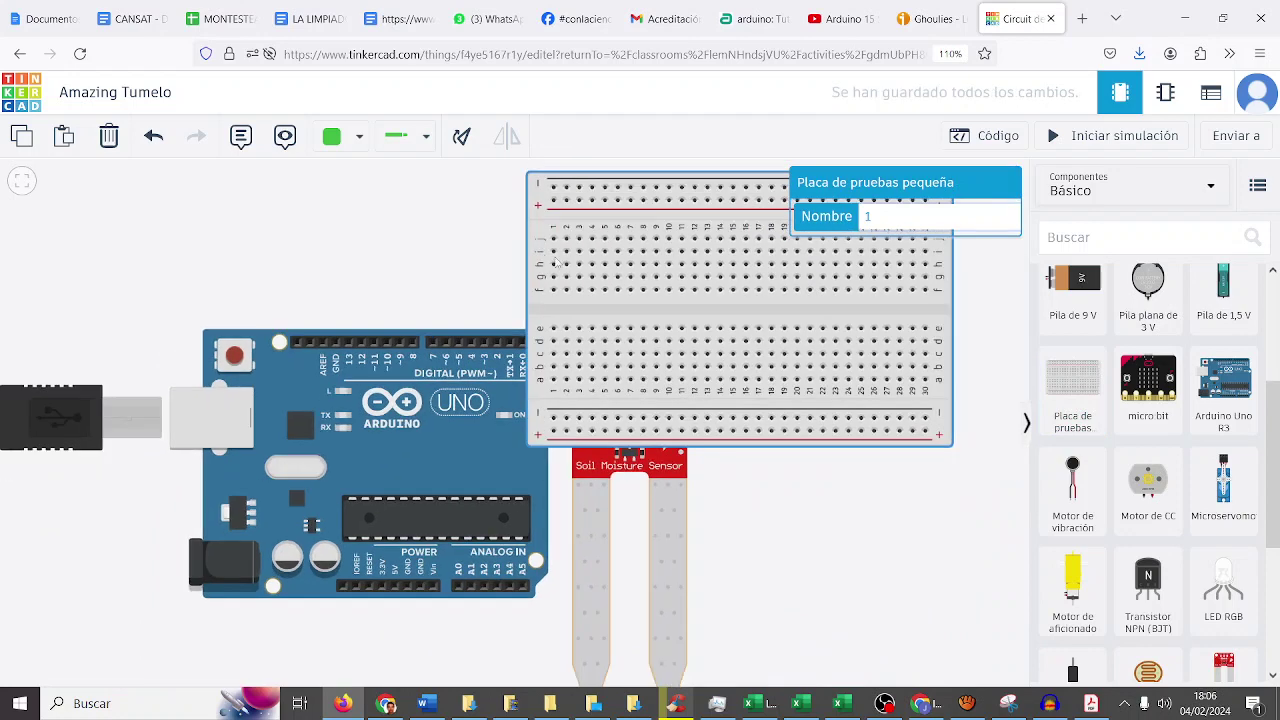
left_click_drag(617, 308, 249, 165)
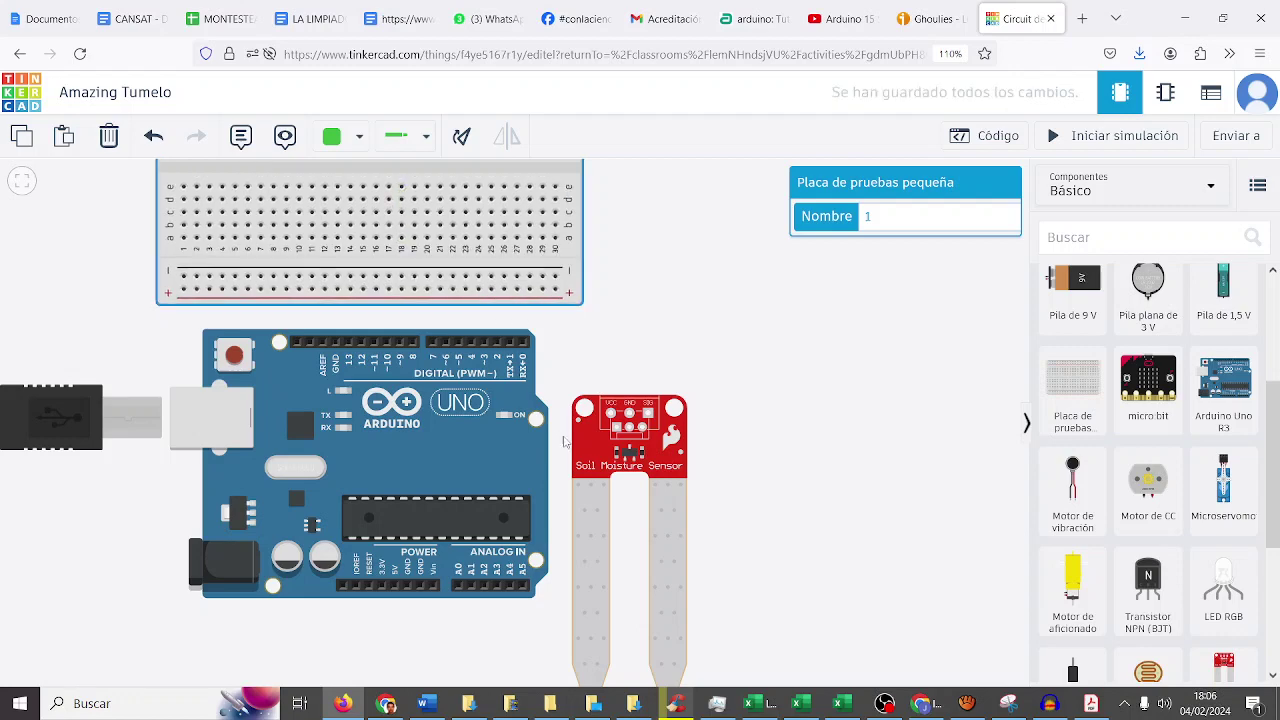
Step: Move the soil moisture sensor farther away from the Arduino board to leave room for wires between them
left_click_drag(588, 455, 677, 393)
scroll(628, 398, "up", 2)
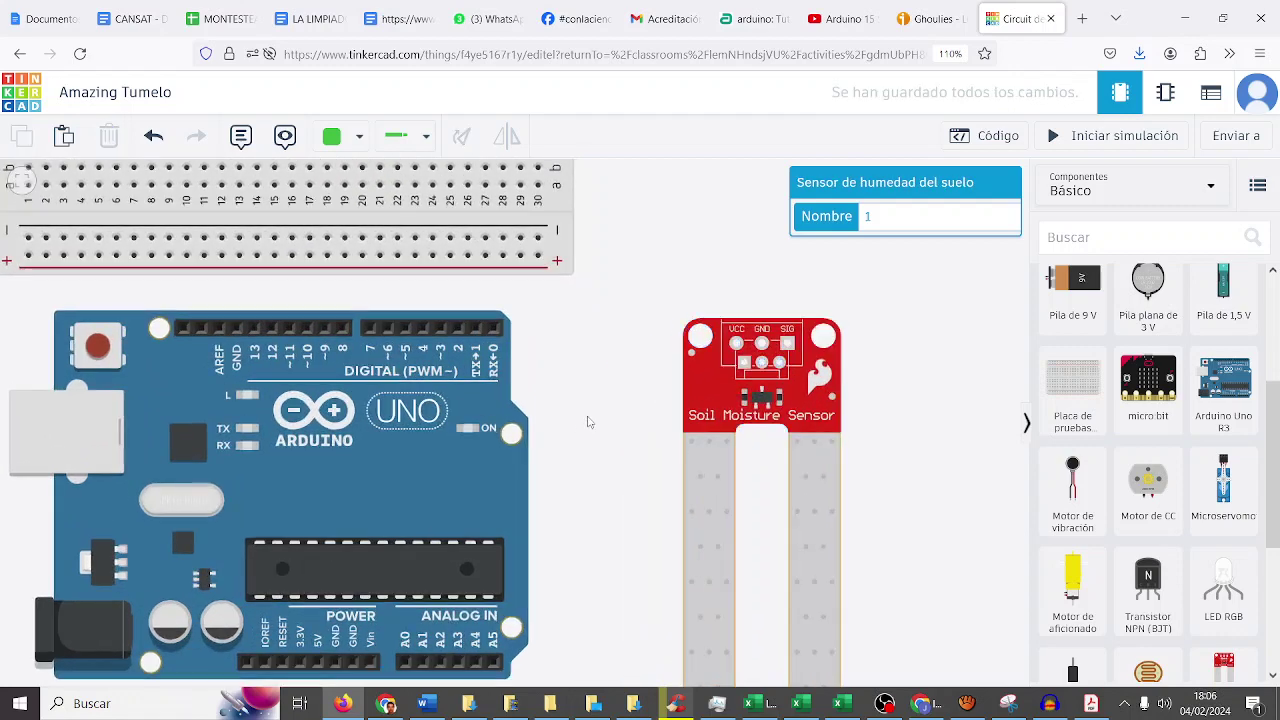
left_click_drag(586, 423, 636, 337)
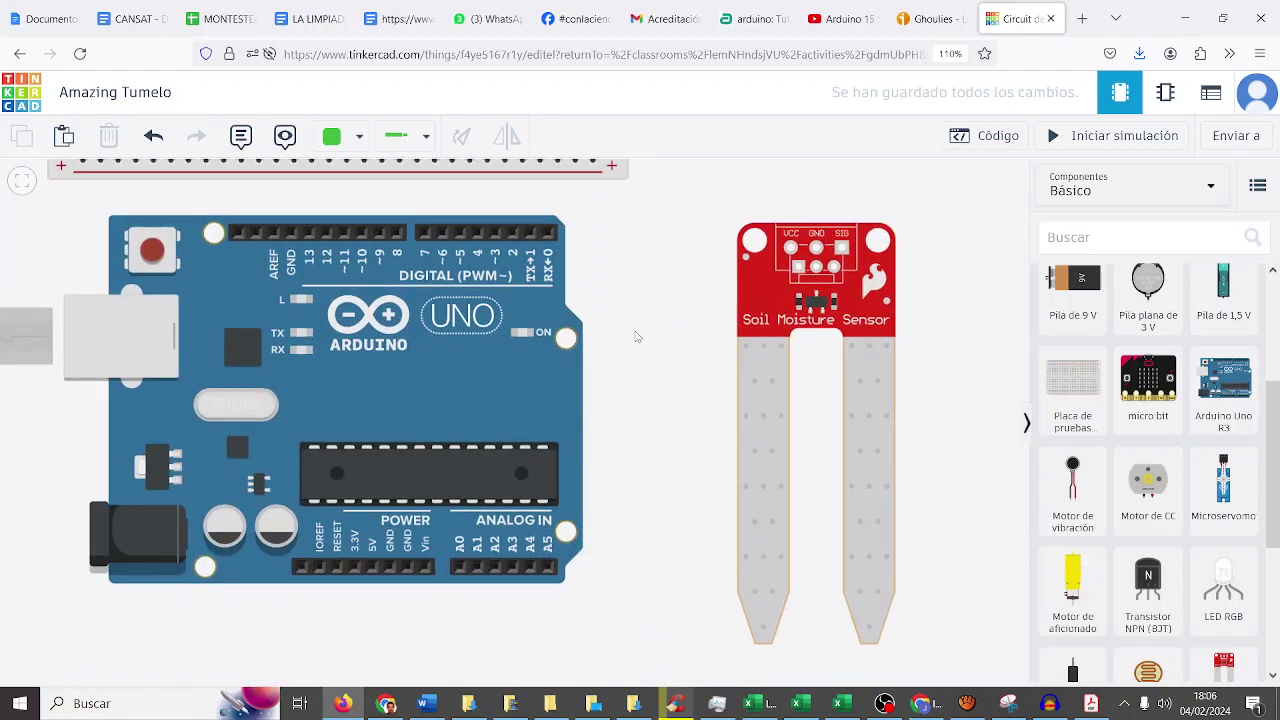
Step: Wire the Arduino's 5V pin around the board to the breadboard's lower positive rail at column 30, with squared corners
left_click(372, 569)
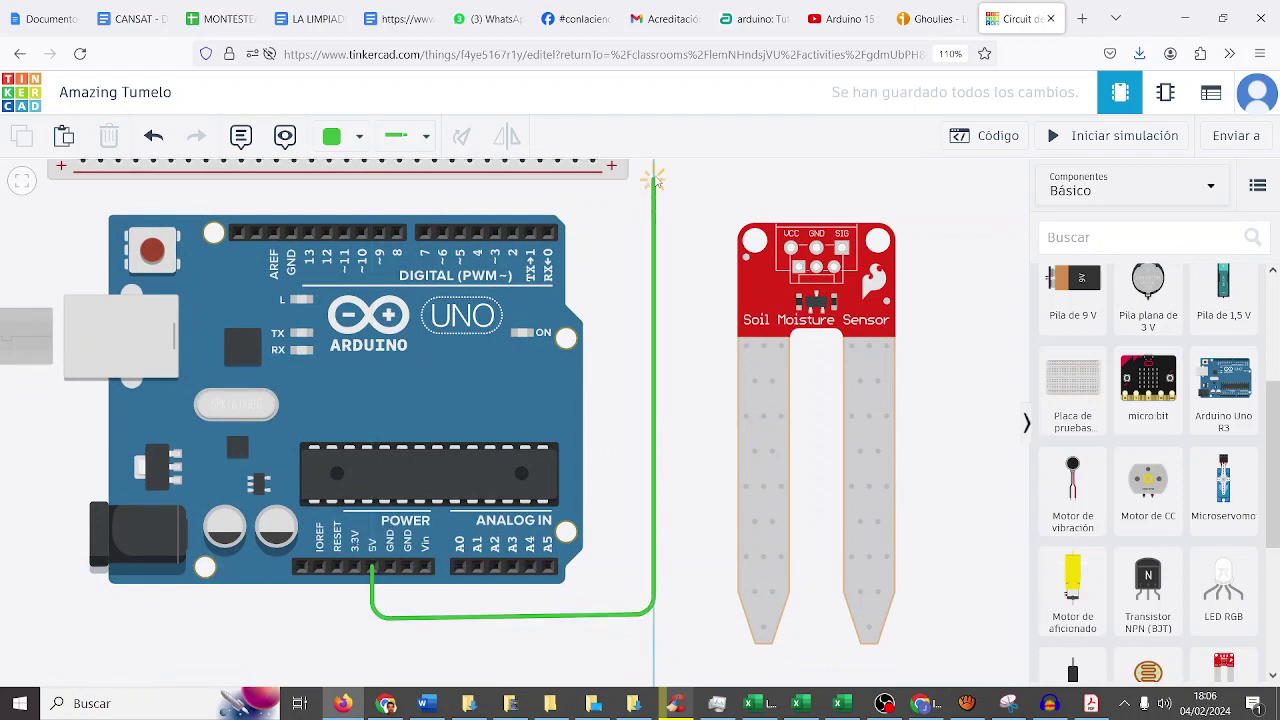
left_click(654, 169)
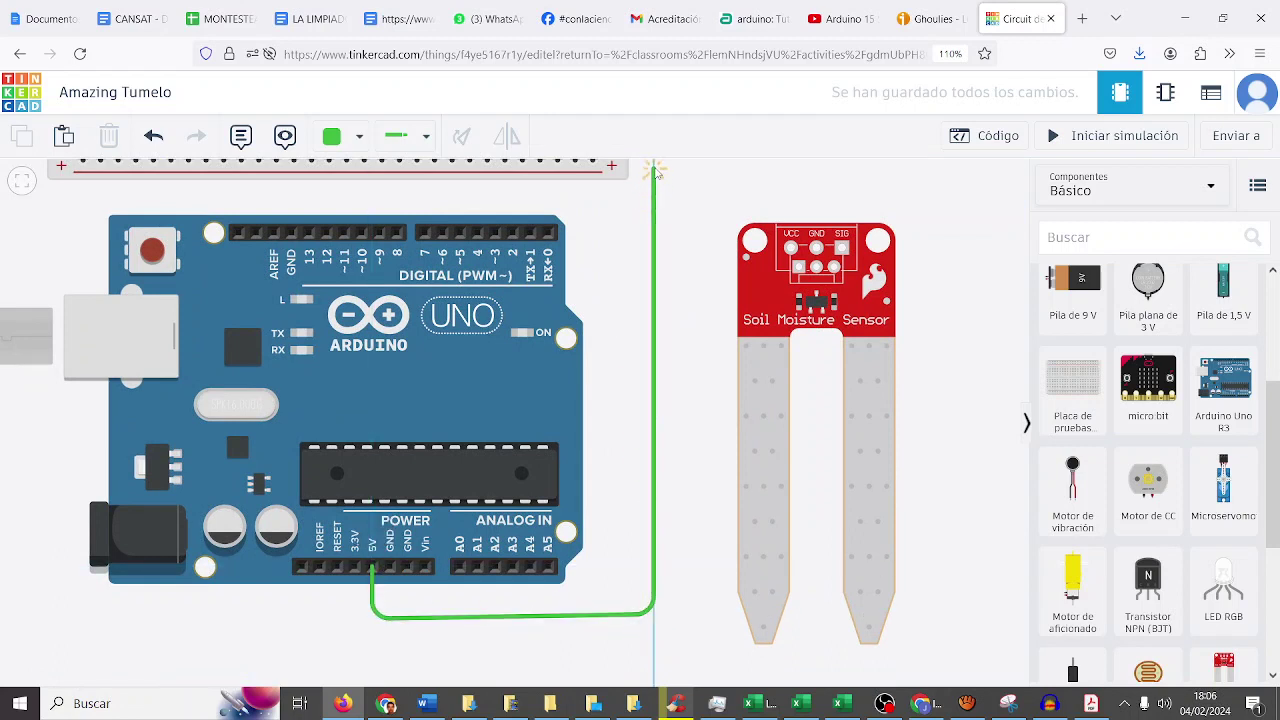
left_click(595, 163)
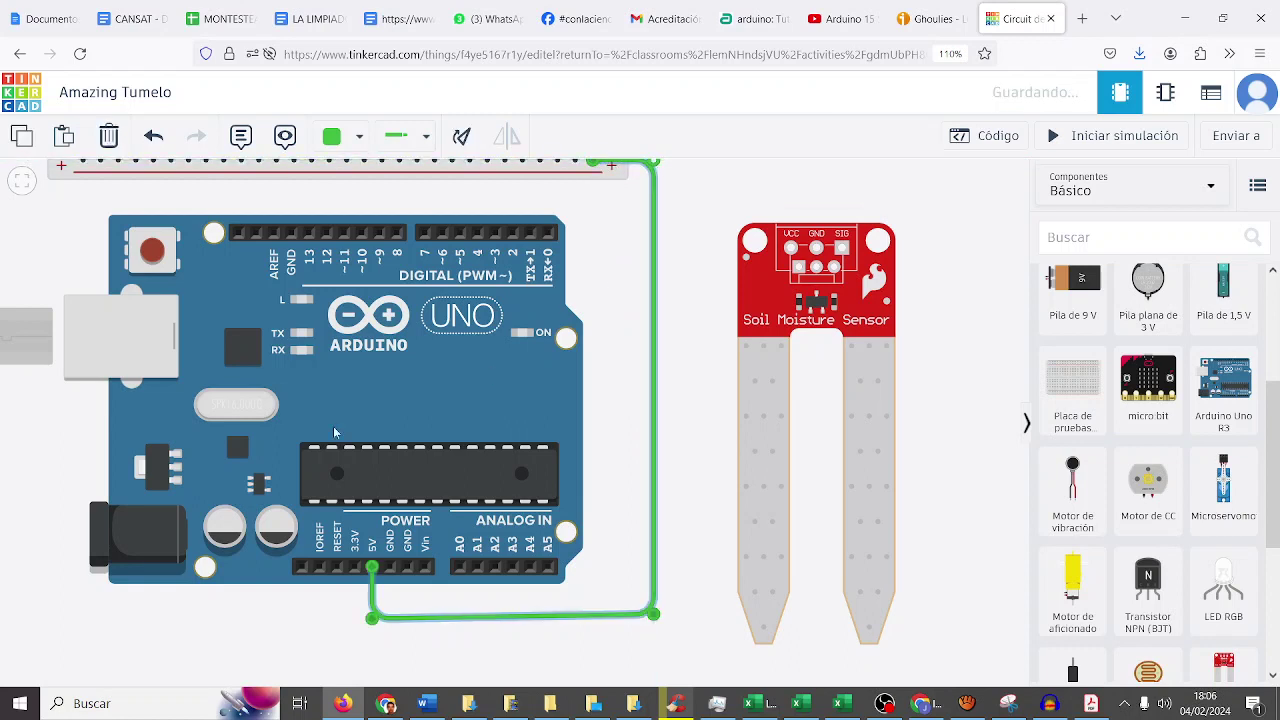
left_click_drag(654, 620, 655, 626)
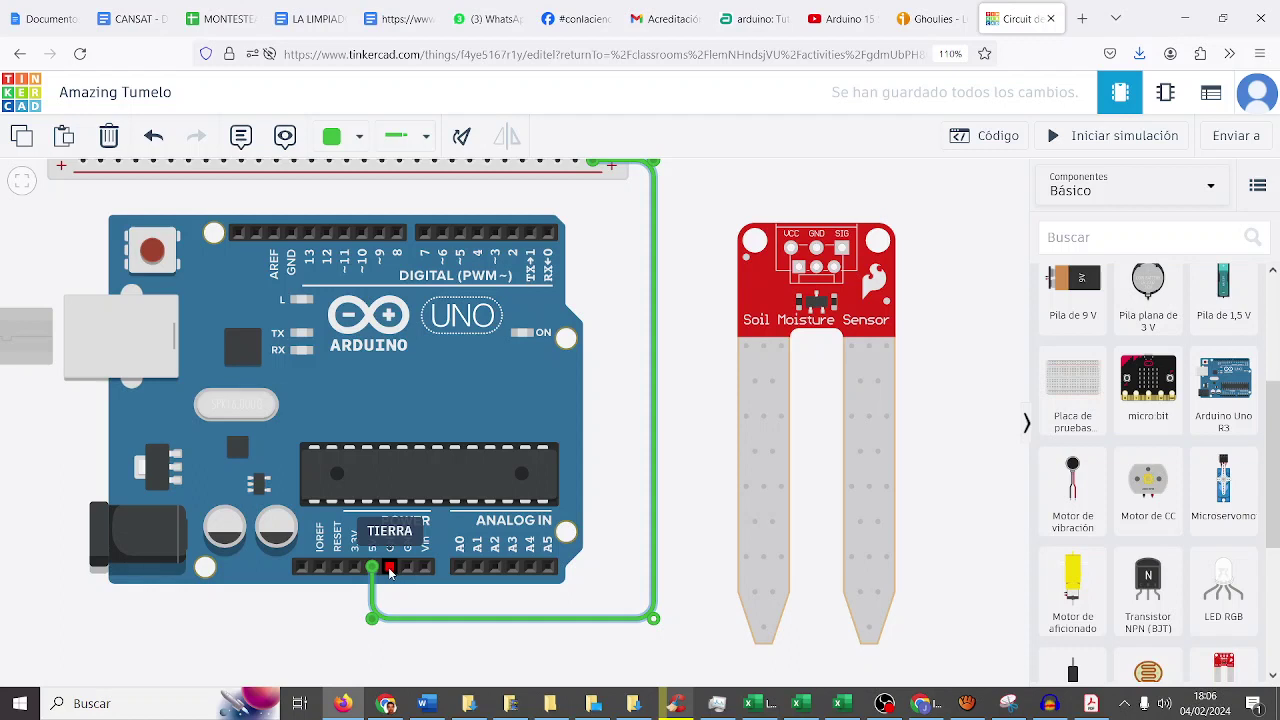
left_click(390, 568)
left_click(390, 603)
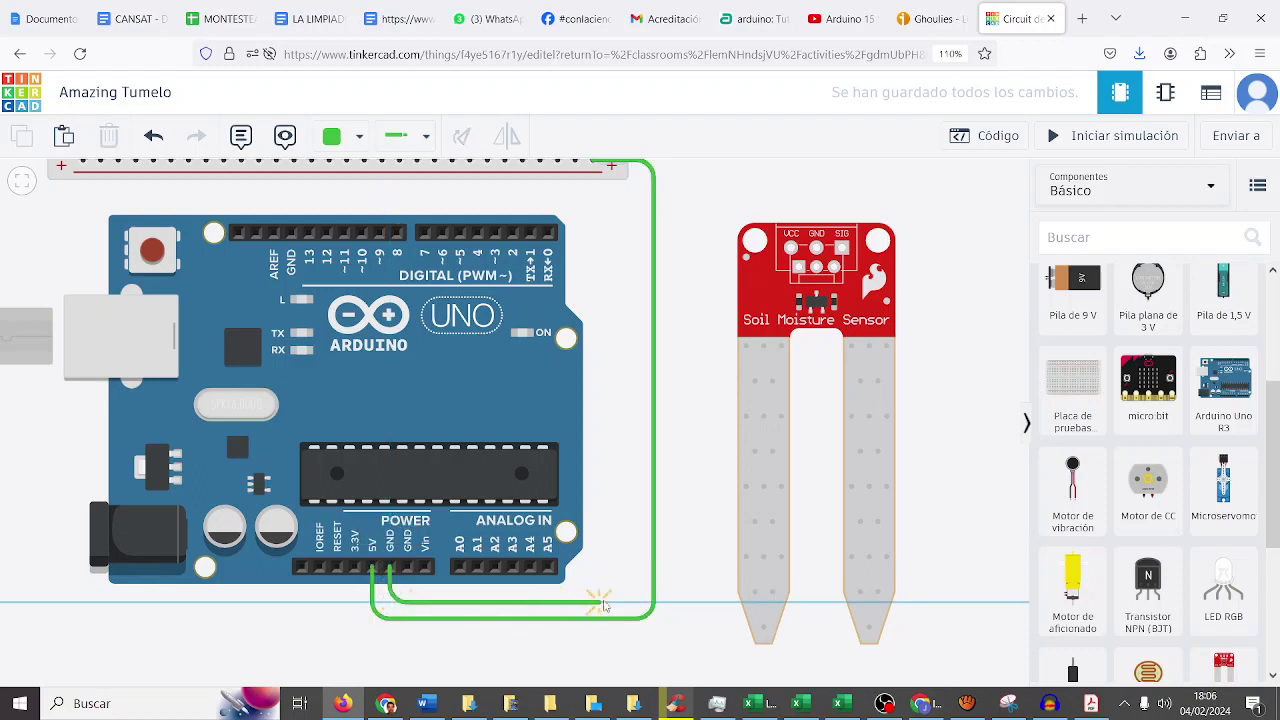
left_click(632, 602)
key("Escape")
scroll(640, 173, "down", 2)
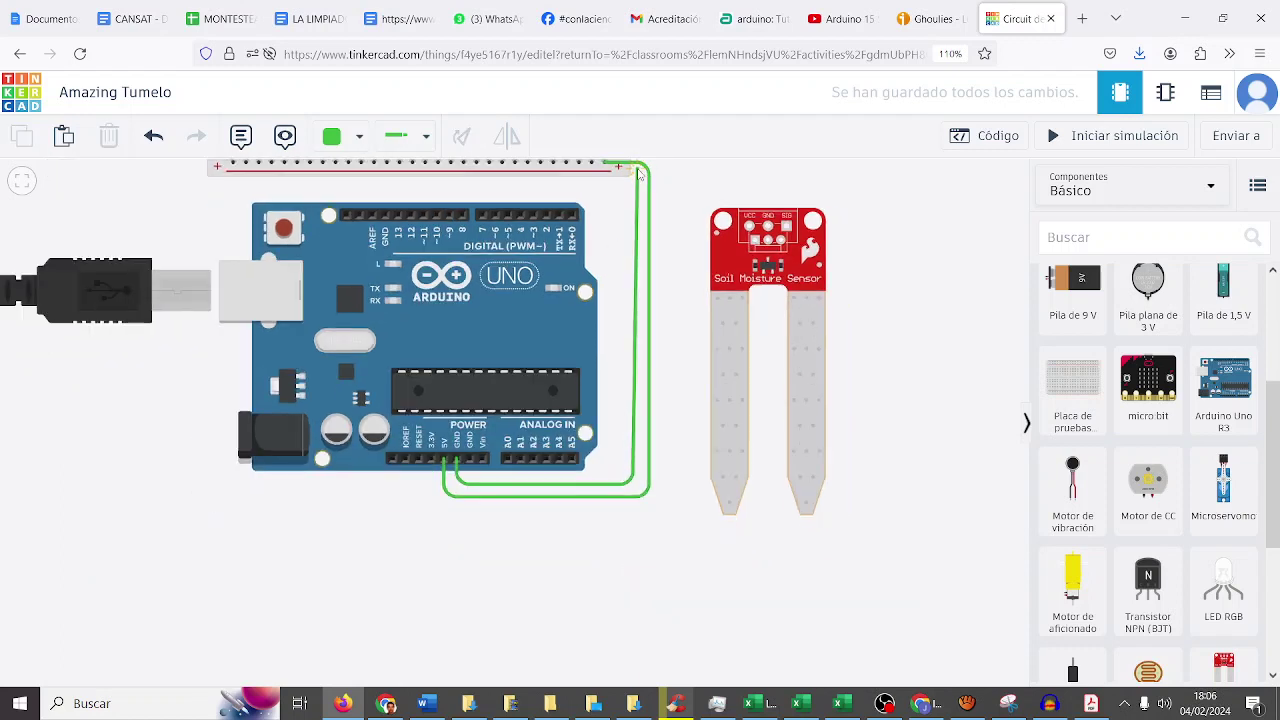
left_click_drag(636, 240, 594, 357)
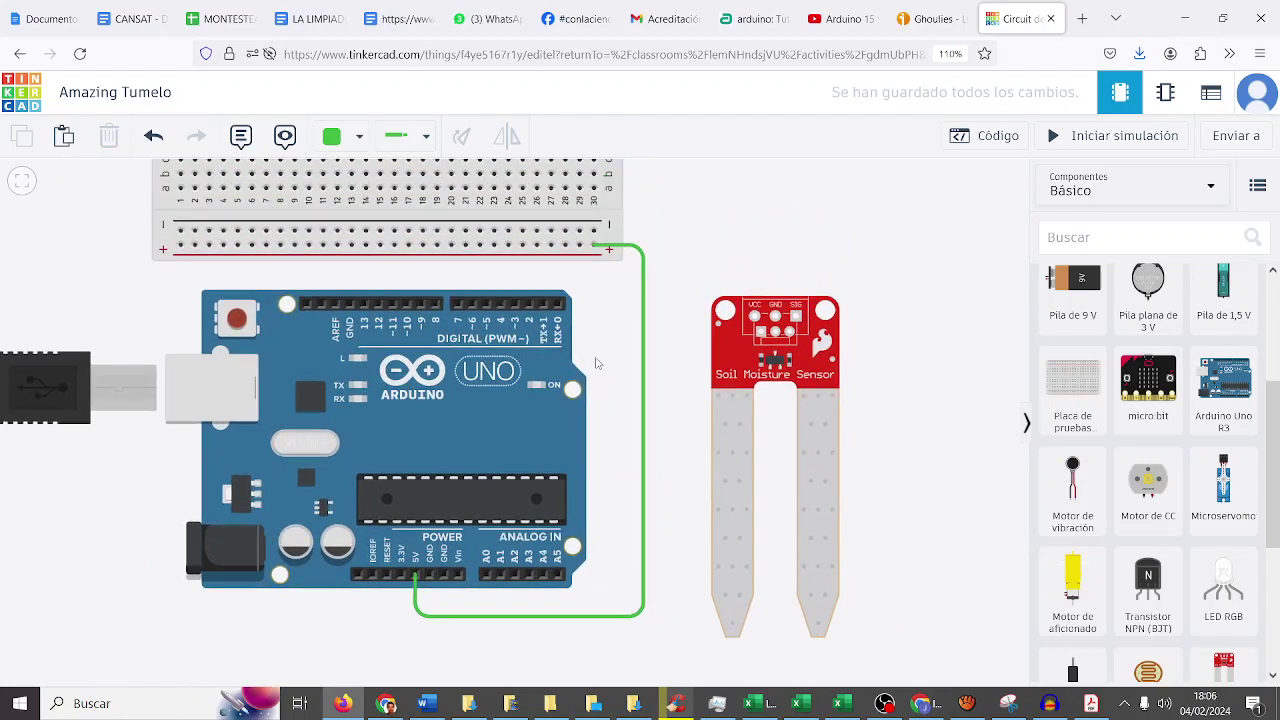
Step: Wire the Arduino's GND pin to the breadboard's lower negative rail at column 30, routing it inside the 5V wire
left_click(430, 577)
left_click(431, 596)
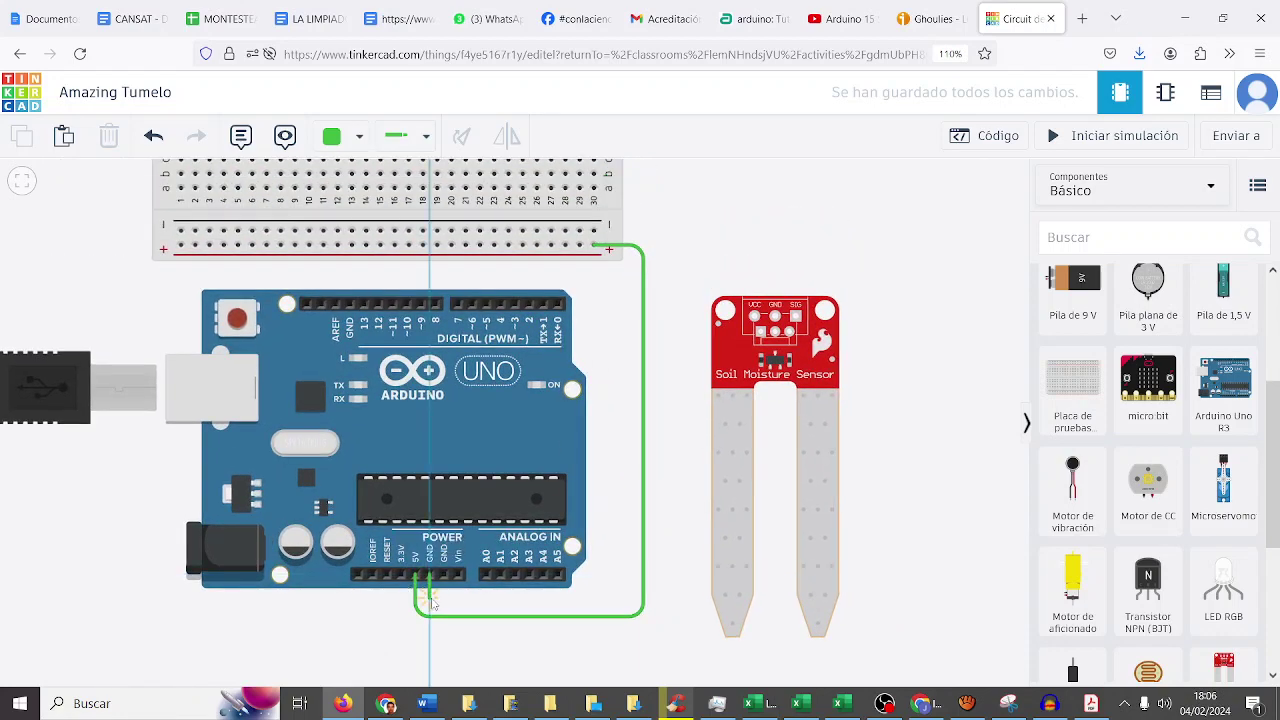
left_click(619, 597)
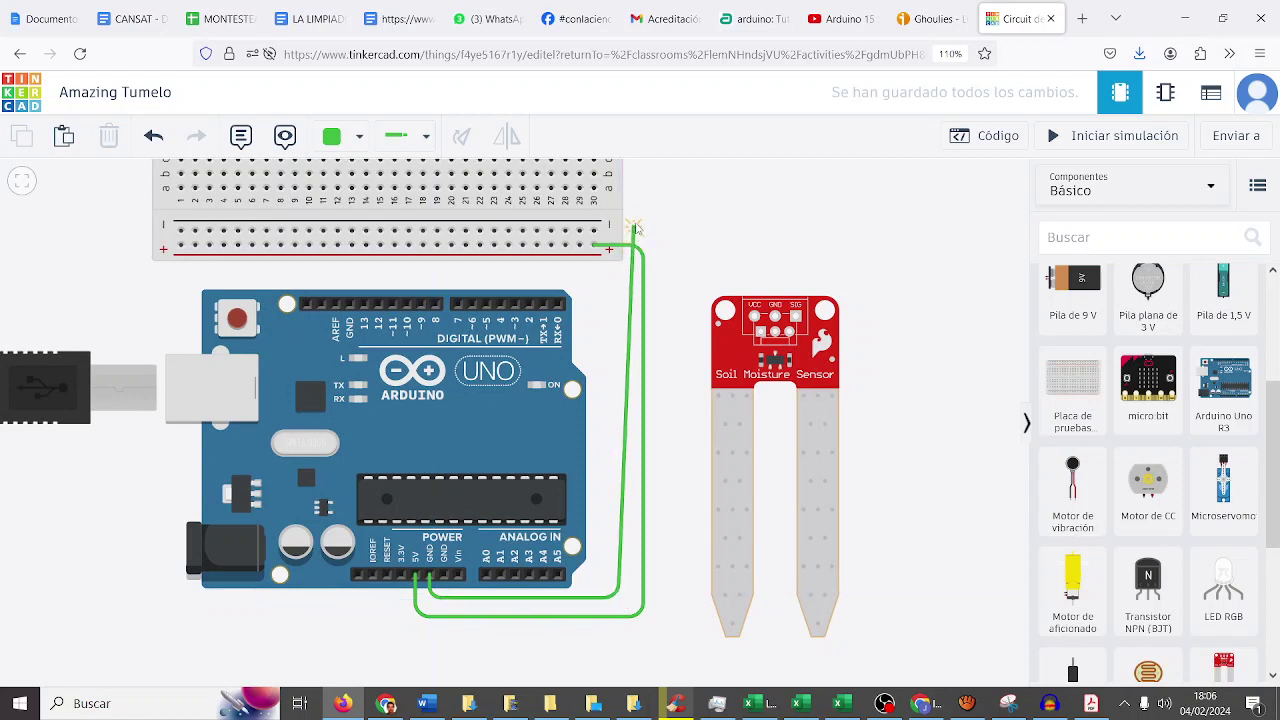
left_click(593, 232)
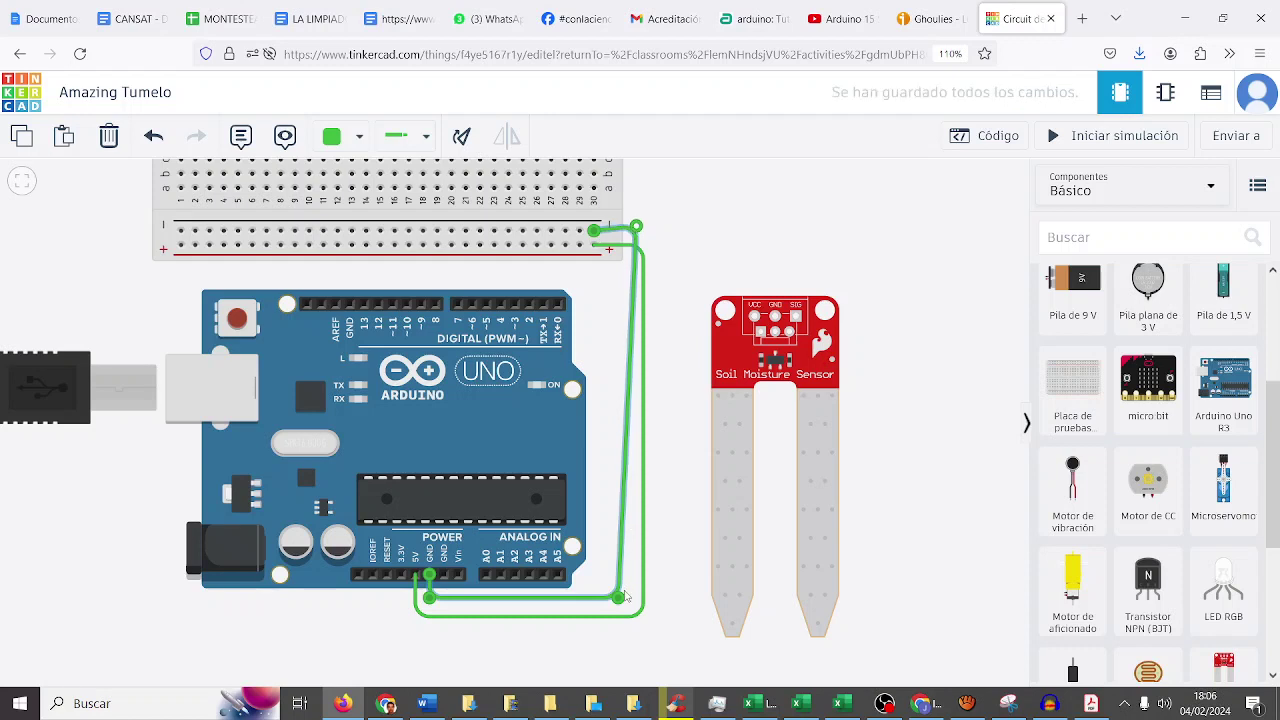
left_click_drag(620, 598, 632, 598)
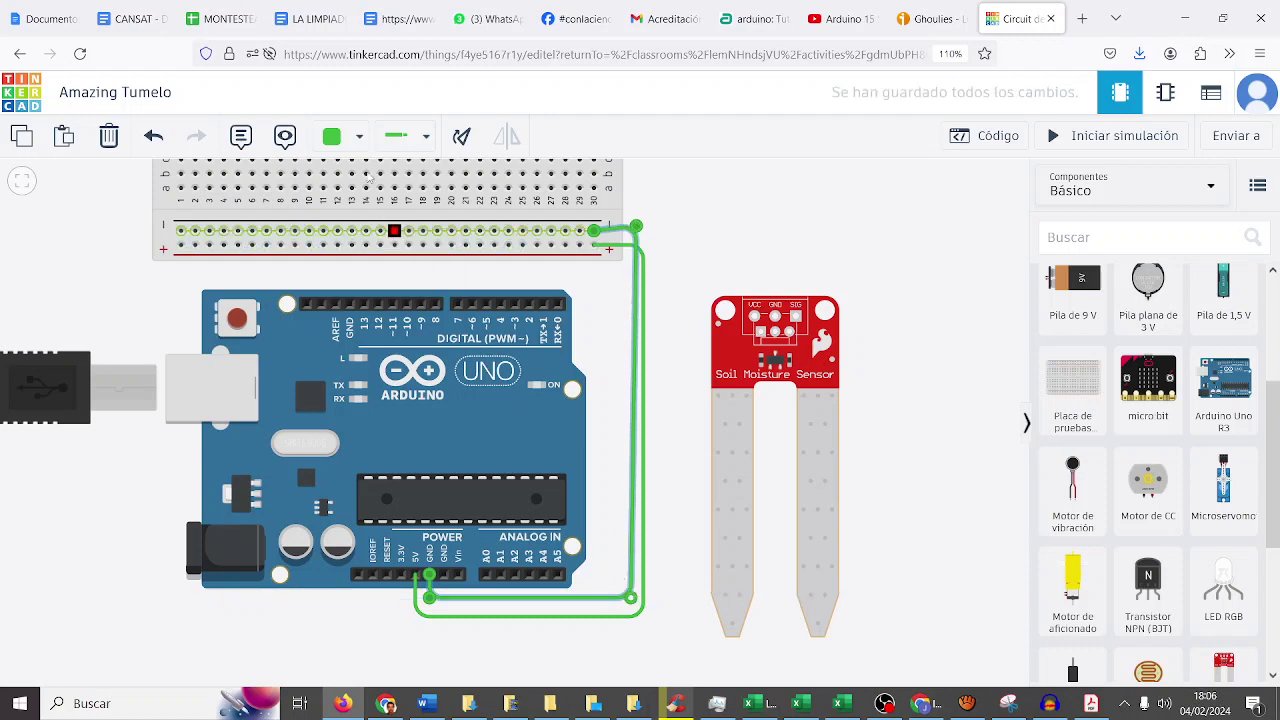
Step: Color the GND wire black (Negro) and the 5V wire red
left_click(357, 138)
left_click(362, 200)
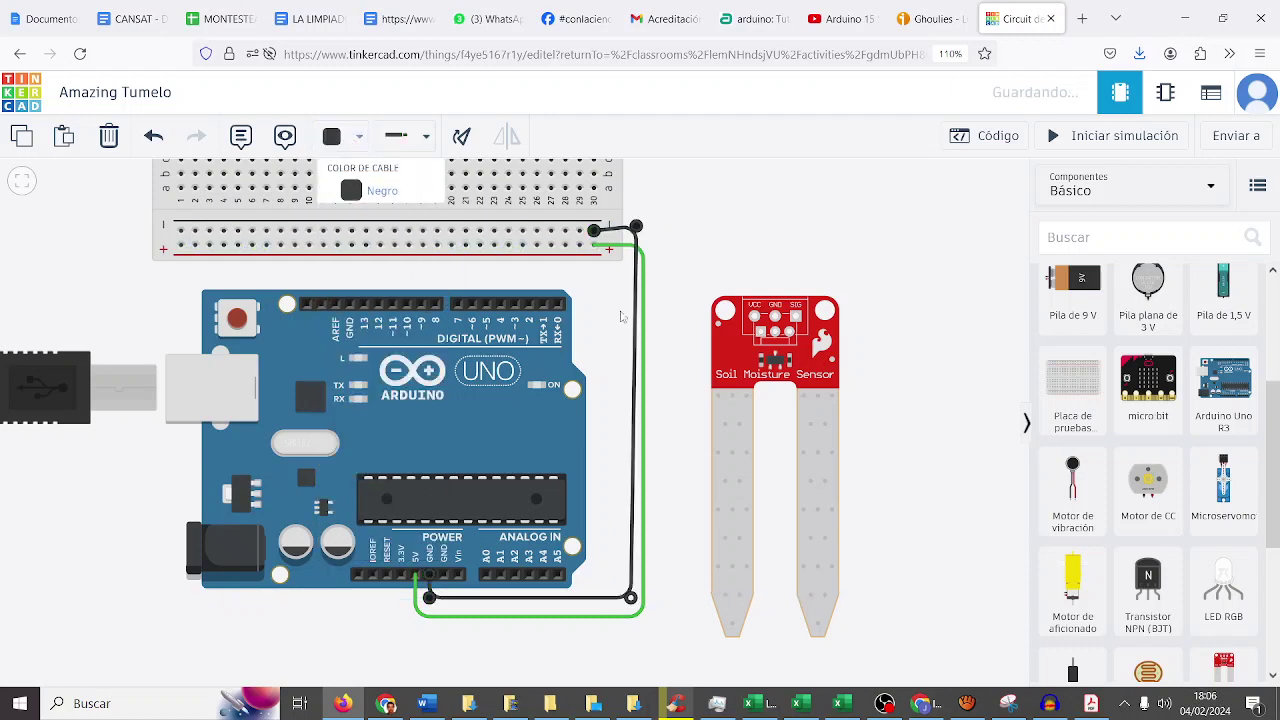
left_click(352, 136)
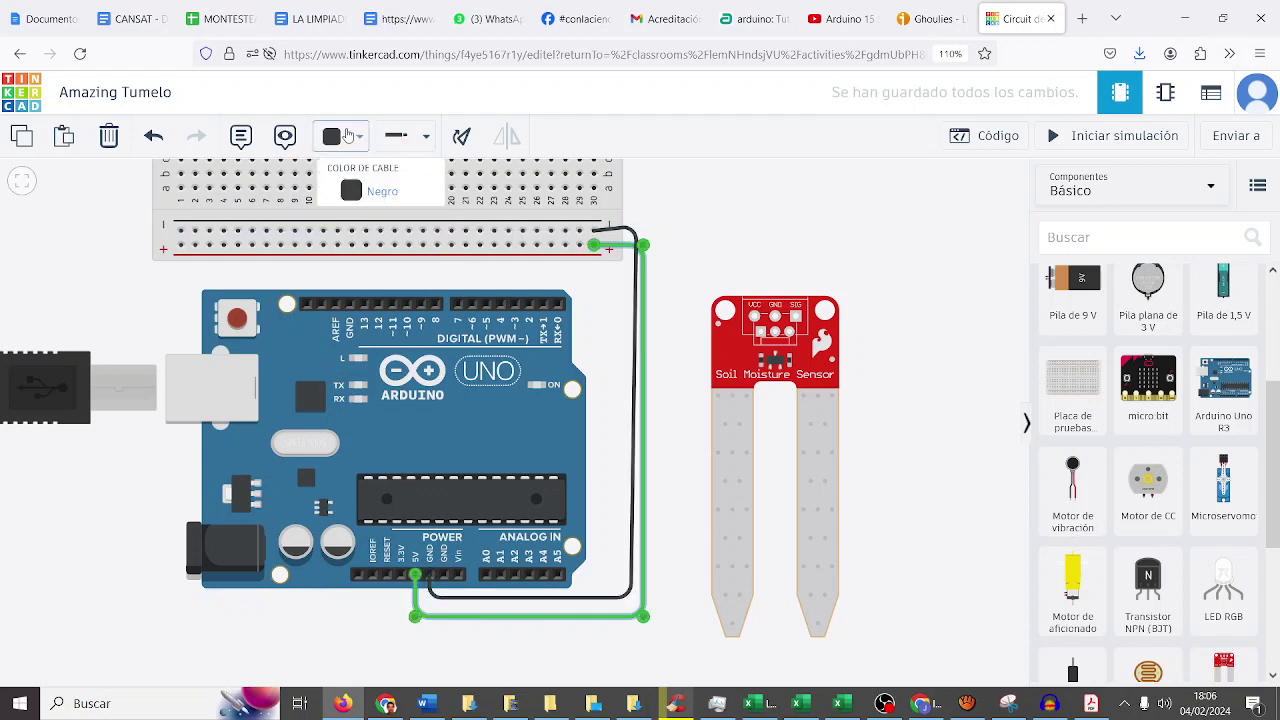
left_click(380, 224)
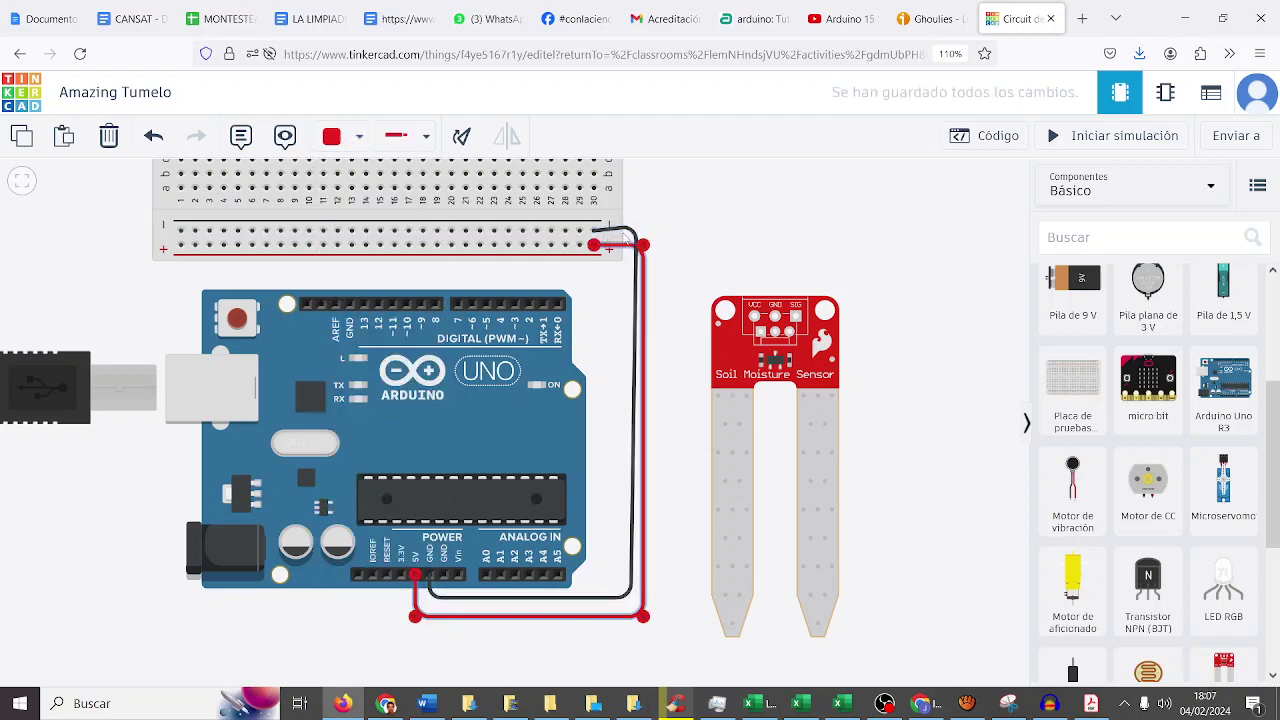
Step: Straighten the black wire by aligning its upper corner with the breadboard's negative rail
left_click(633, 232)
left_click_drag(634, 229, 631, 232)
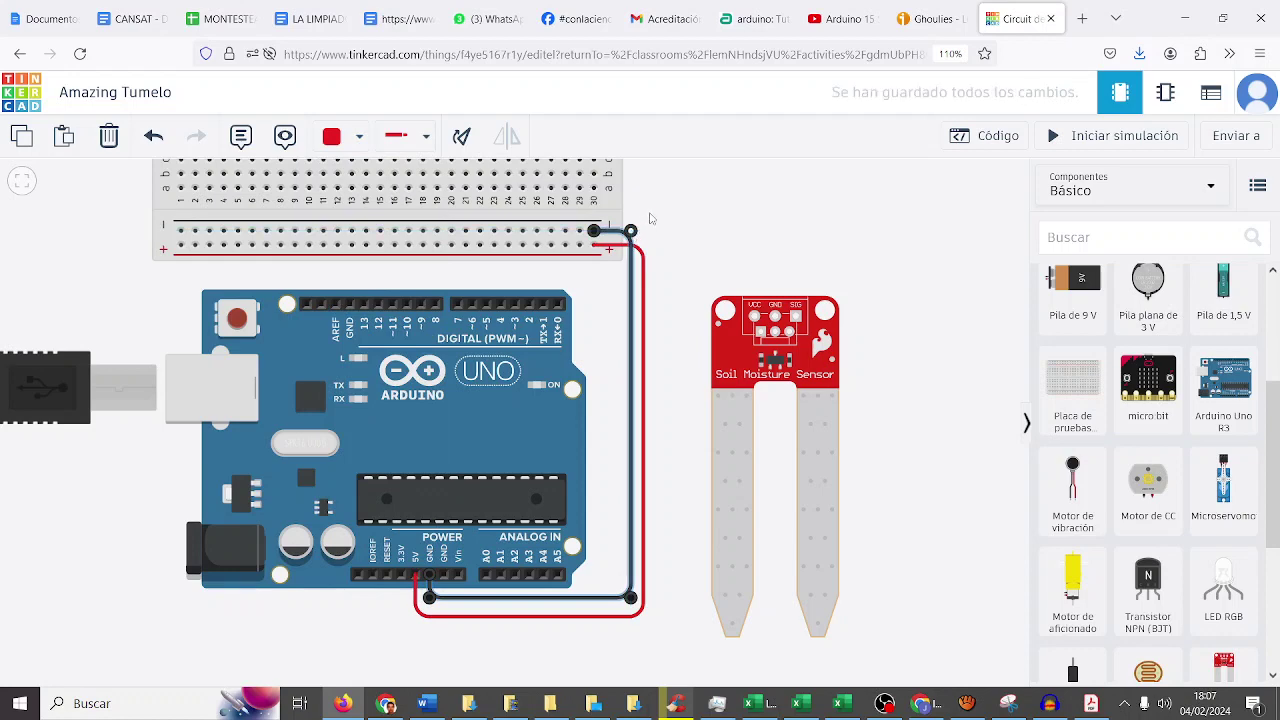
left_click(650, 218)
Step: Link the breadboard's lower and upper positive rails at column 1 with a red wire routed around the board's edge
scroll(650, 218, "down", 2)
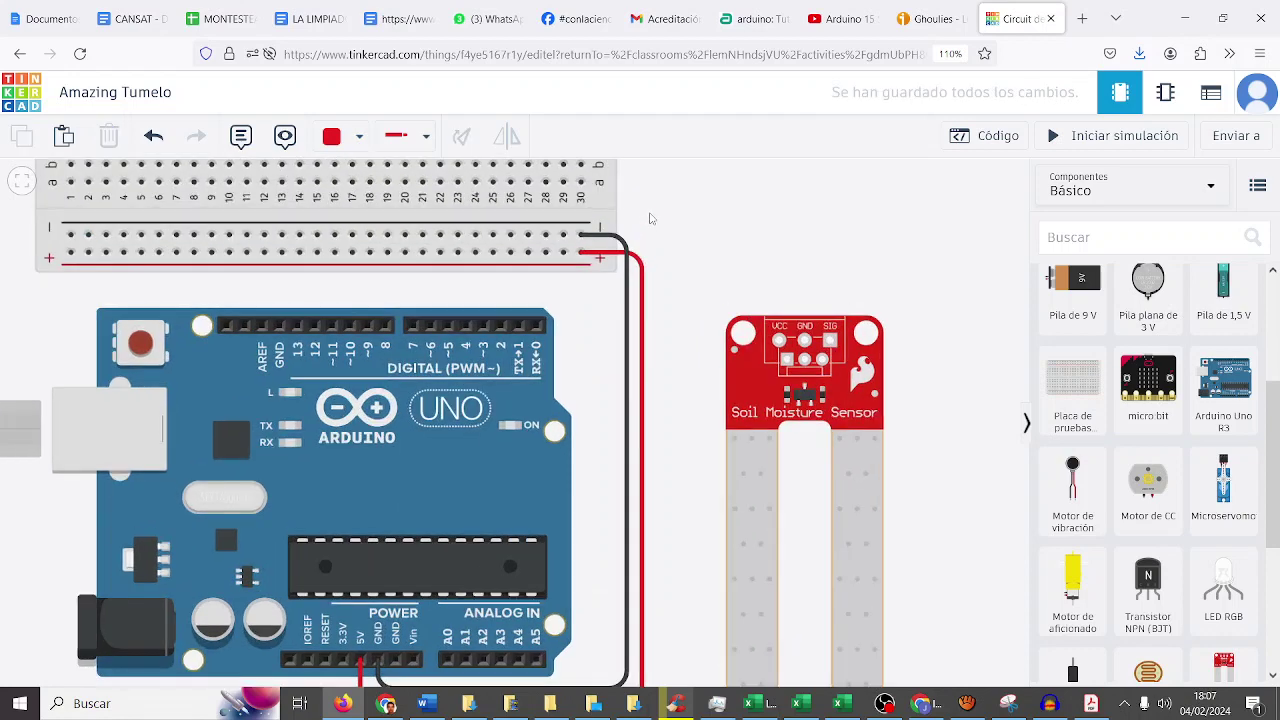
scroll(770, 371, "up", 3)
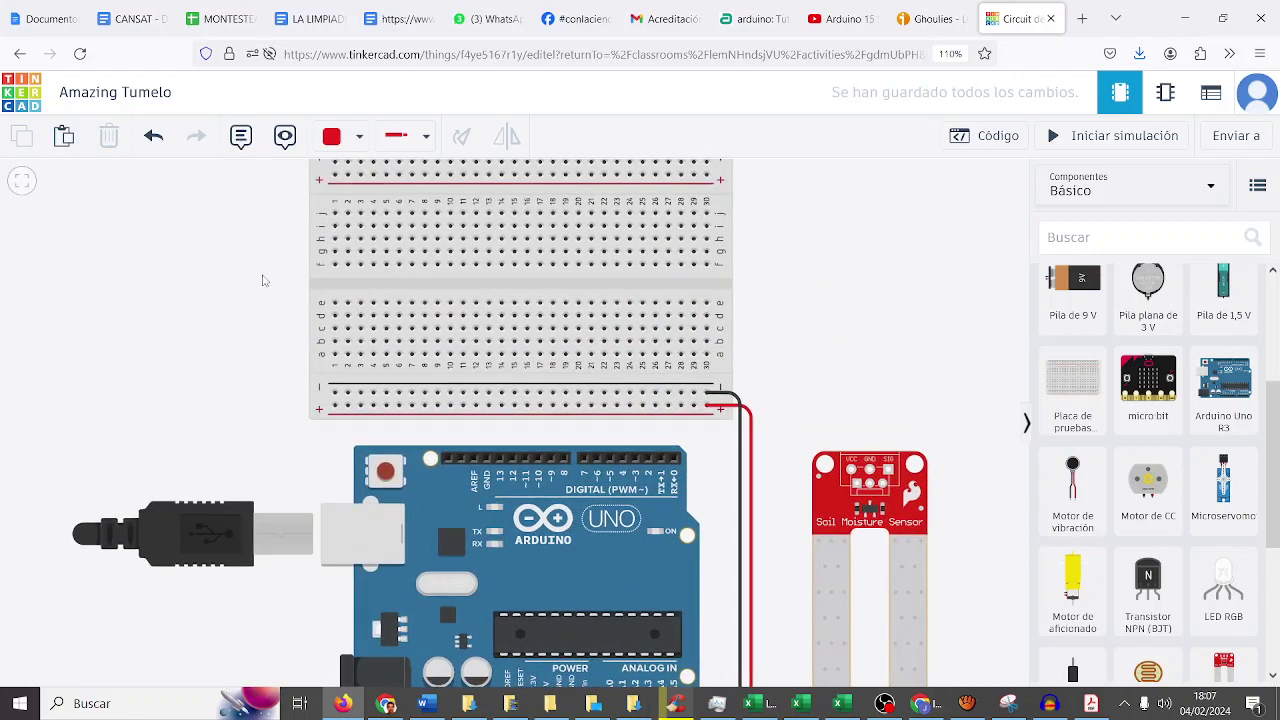
scroll(280, 320, "up", 3)
left_click_drag(280, 320, 171, 349)
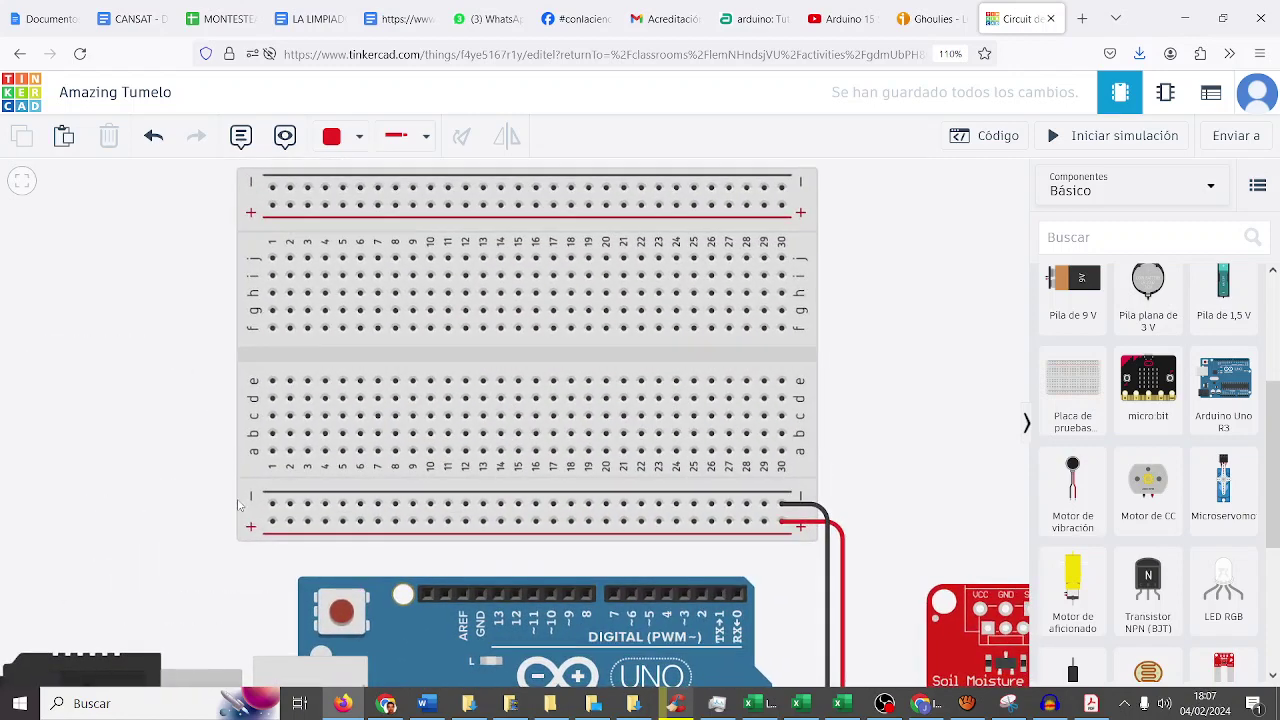
left_click(270, 521)
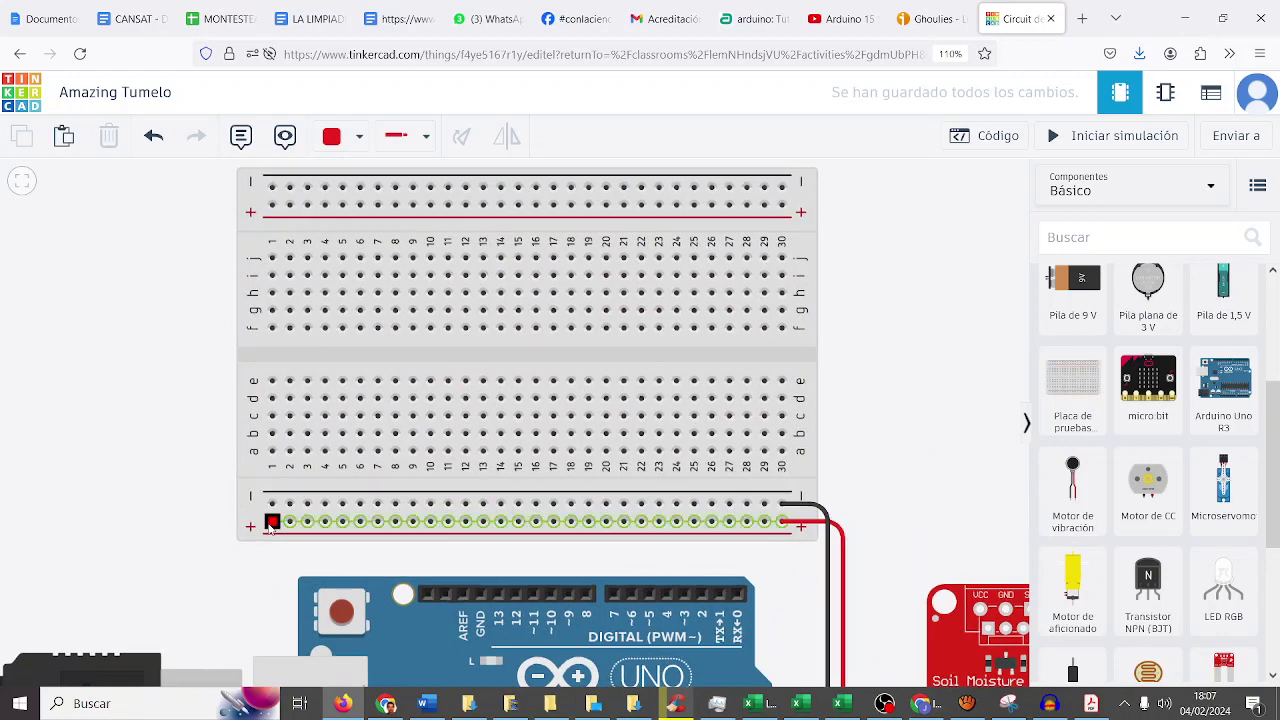
left_click(194, 516)
left_click(199, 206)
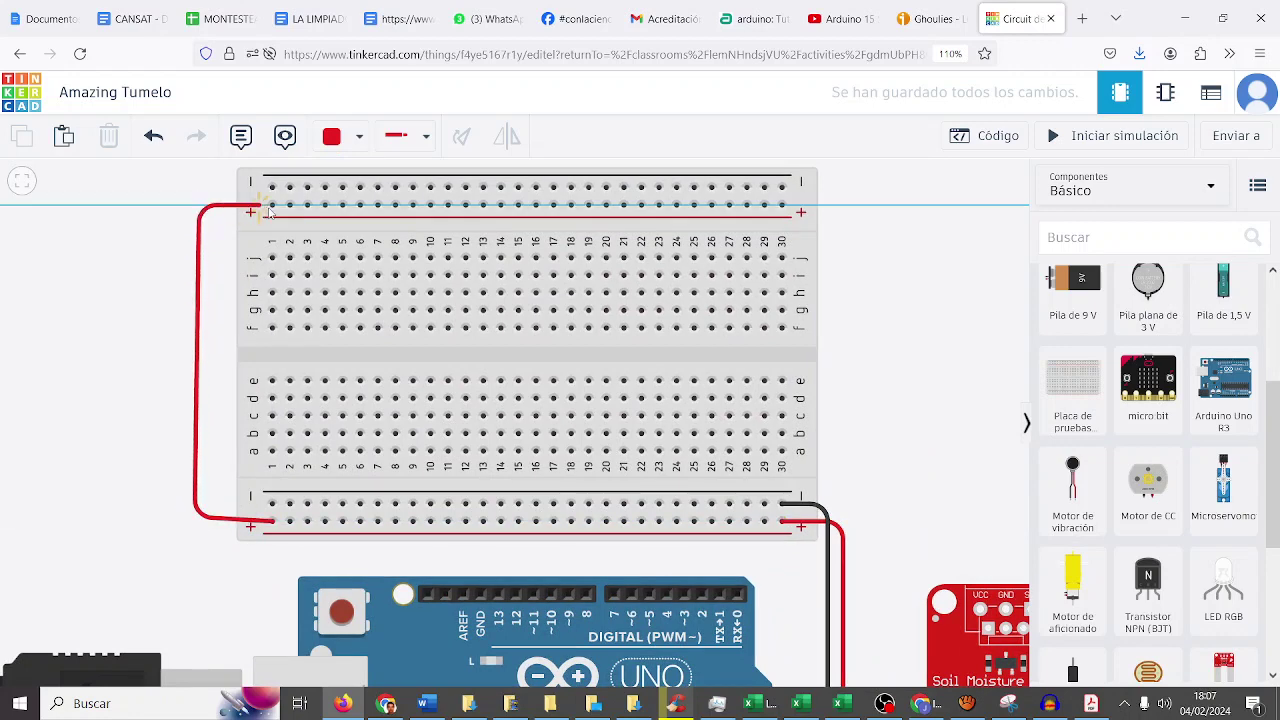
left_click(271, 206)
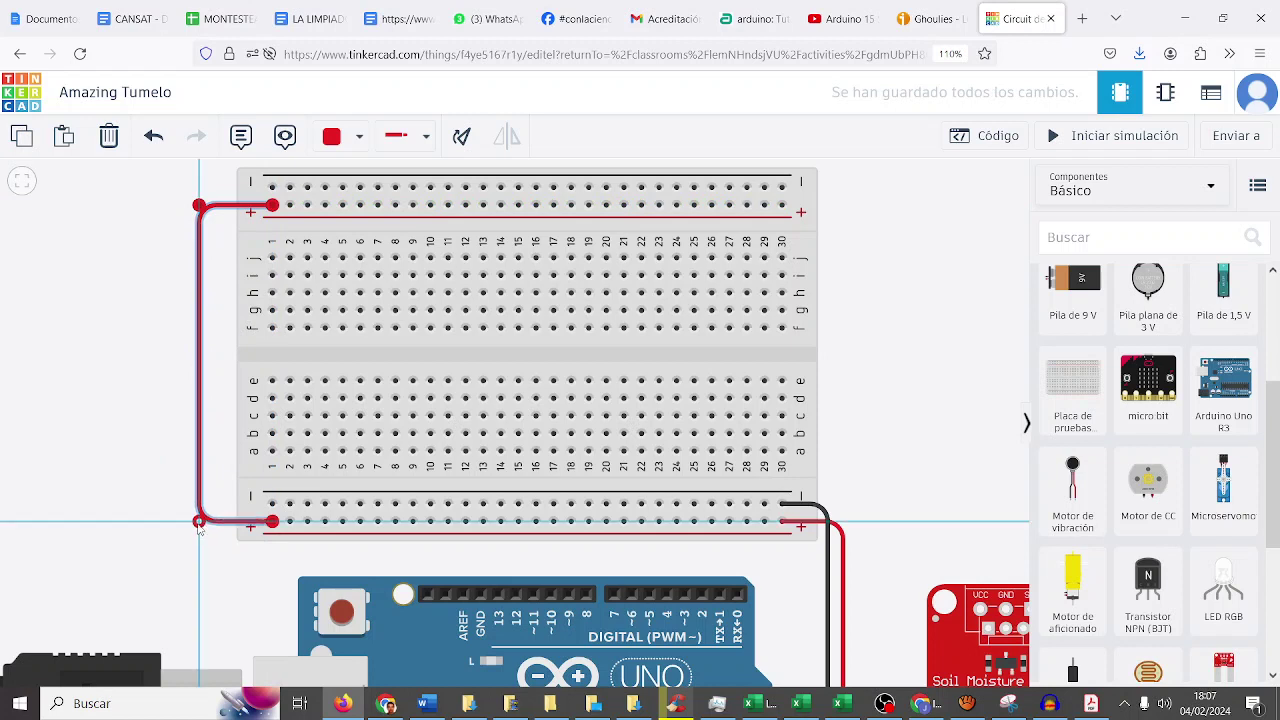
key("Escape")
Step: Link the breadboard's lower and upper negative rails at column 1 with a squared wire and color it black (Negro)
left_click(271, 504)
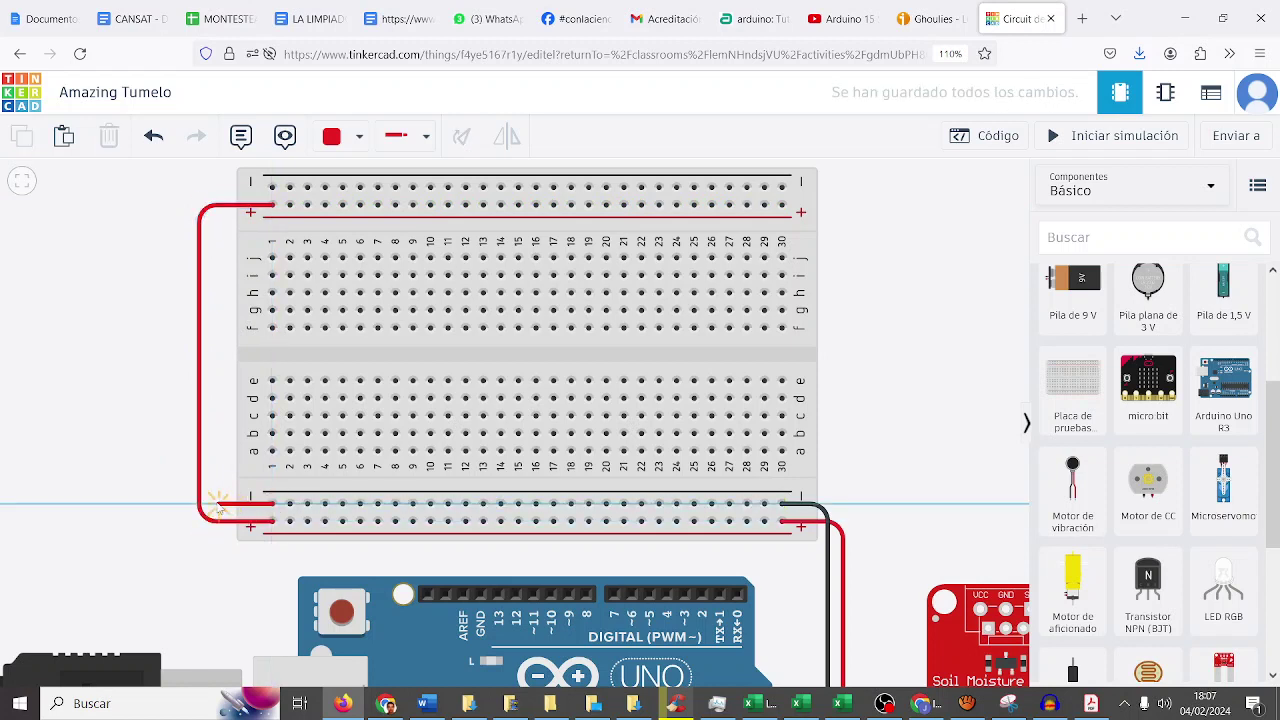
left_click(216, 501)
left_click(216, 181)
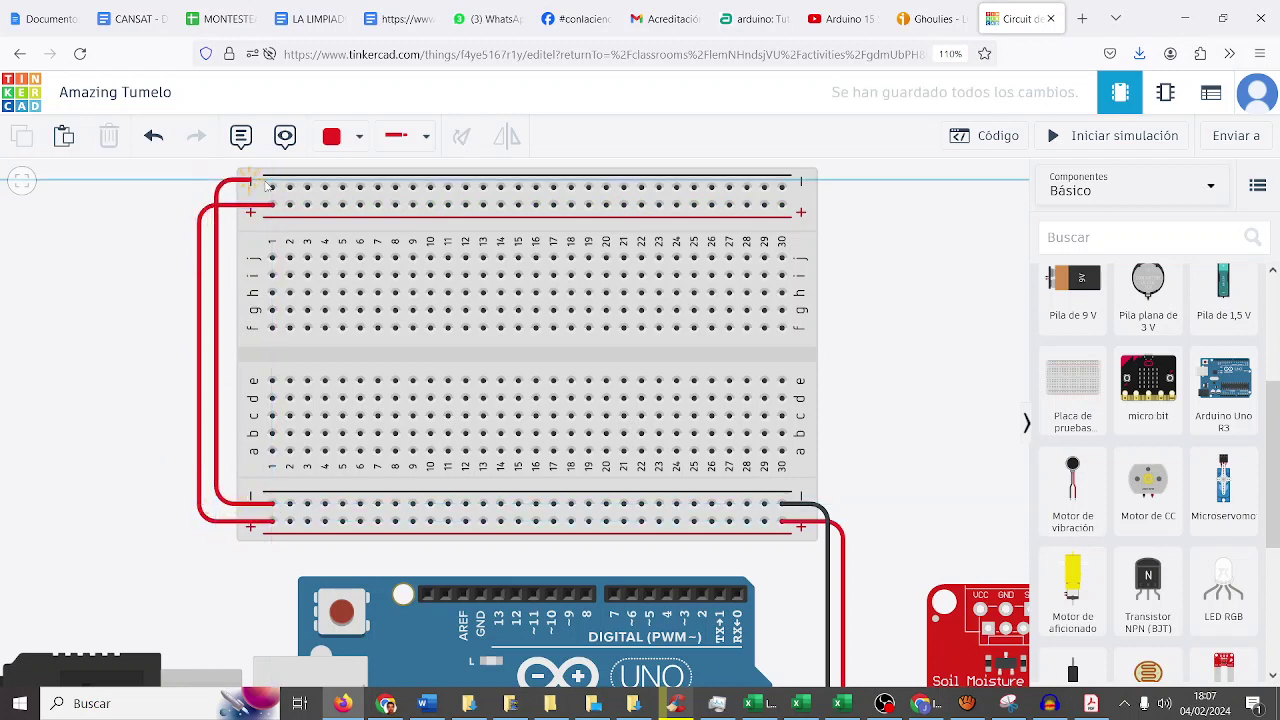
left_click(272, 187)
left_click_drag(216, 181, 216, 187)
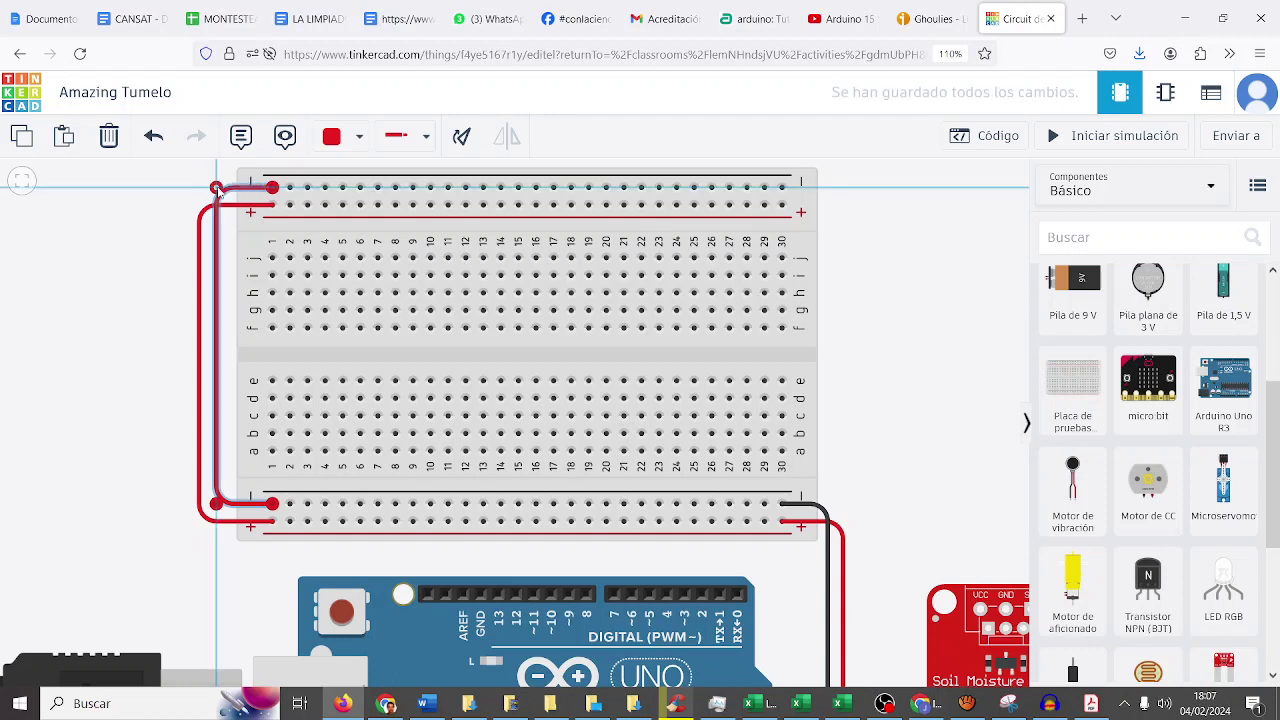
left_click(340, 138)
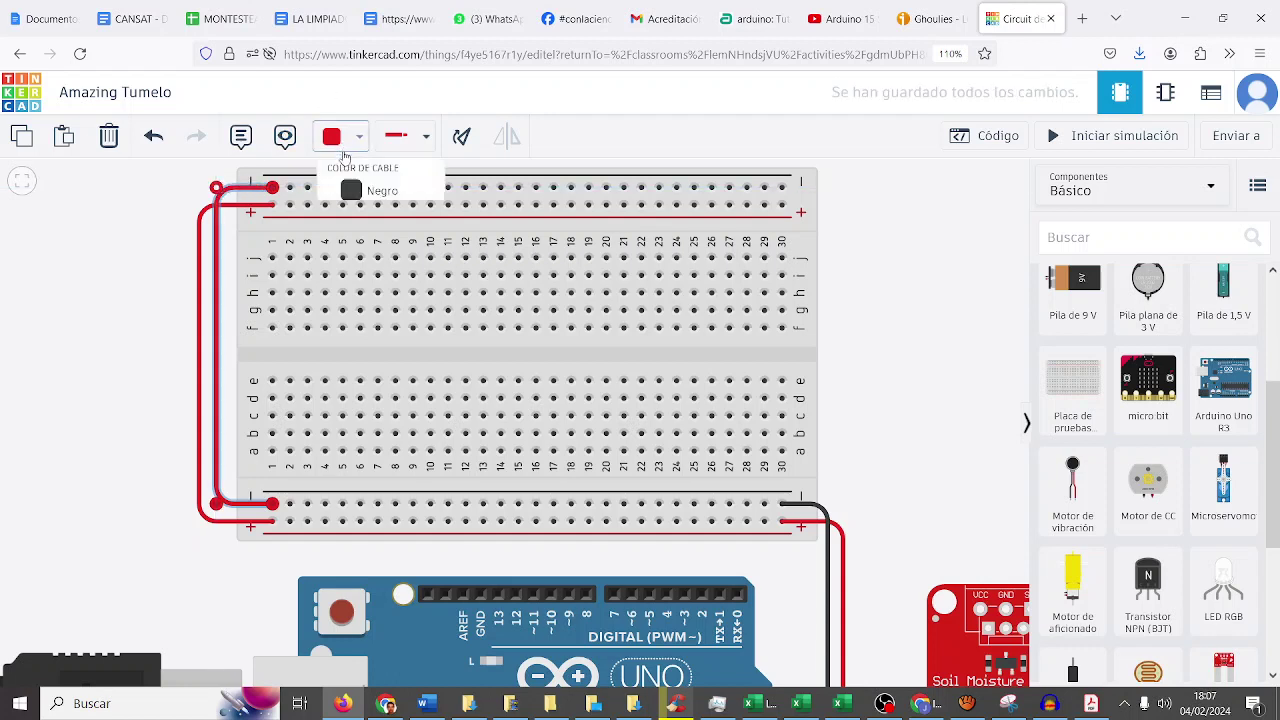
left_click(372, 197)
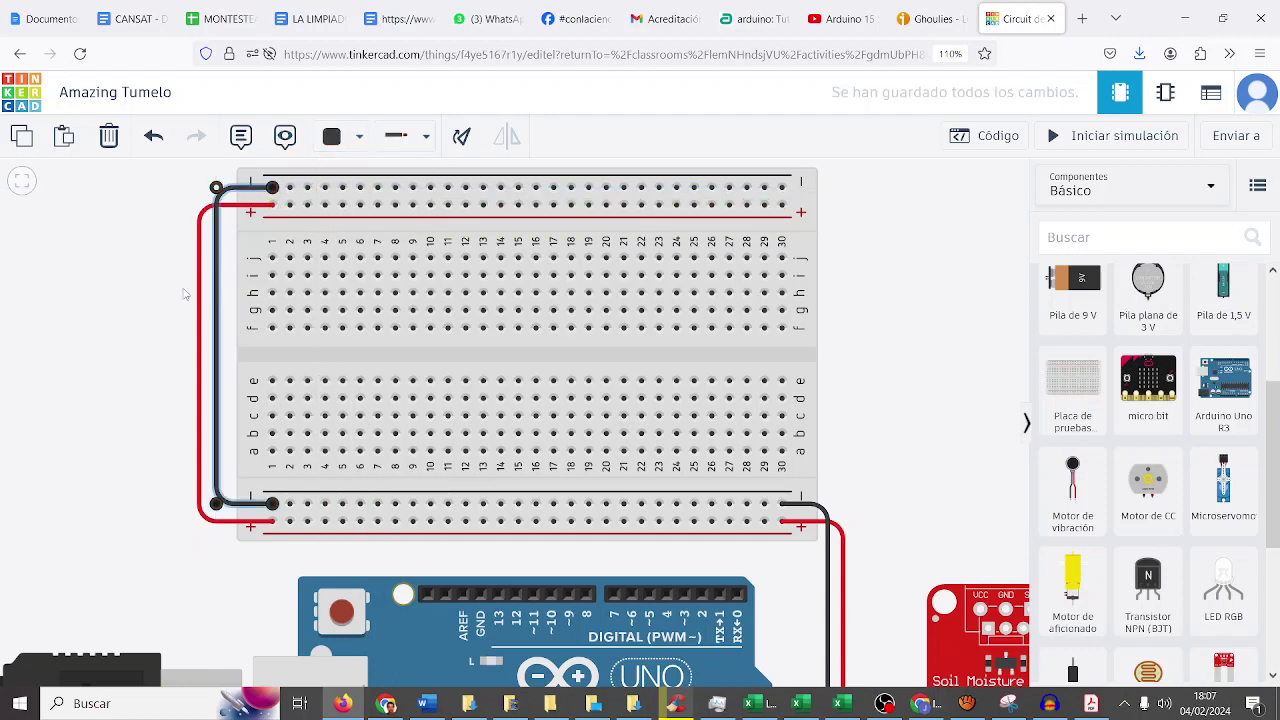
Step: Move the soil moisture sensor up and closer to the power wires, so its pins sit beside the breadboard's lower rows
left_click_drag(918, 387, 765, 297)
left_click_drag(810, 522, 781, 426)
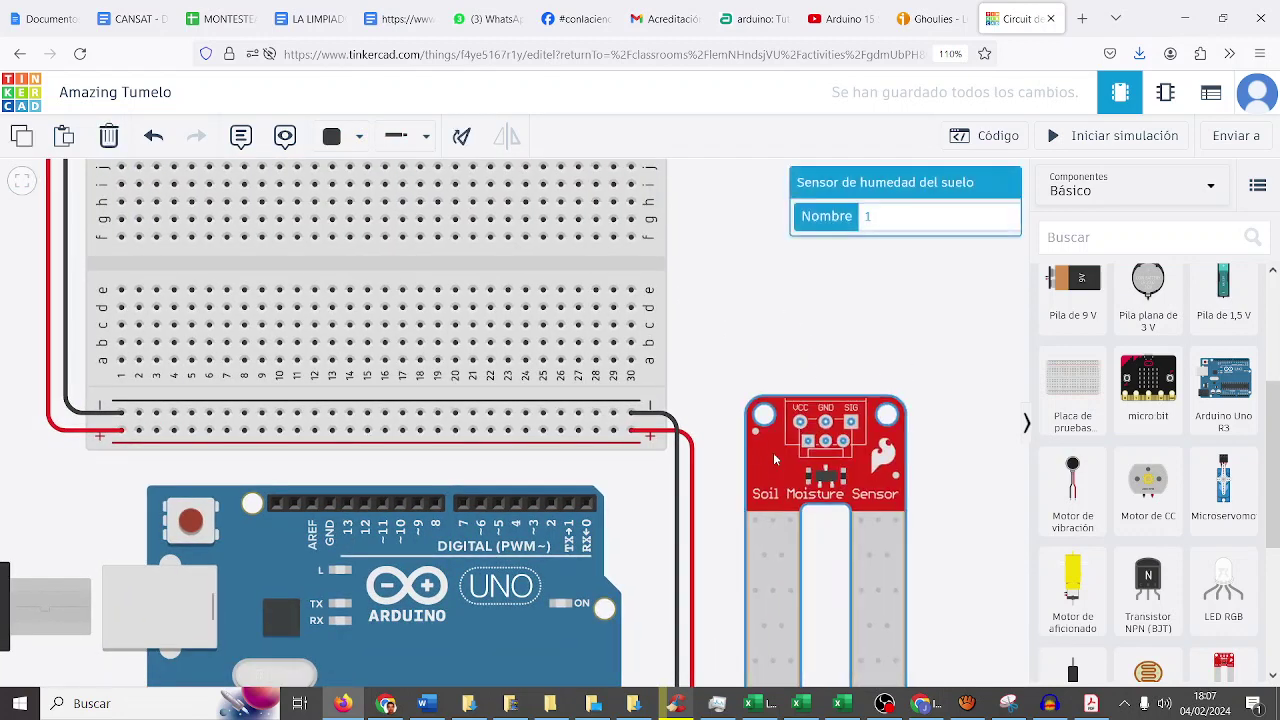
scroll(790, 380, "up", 2)
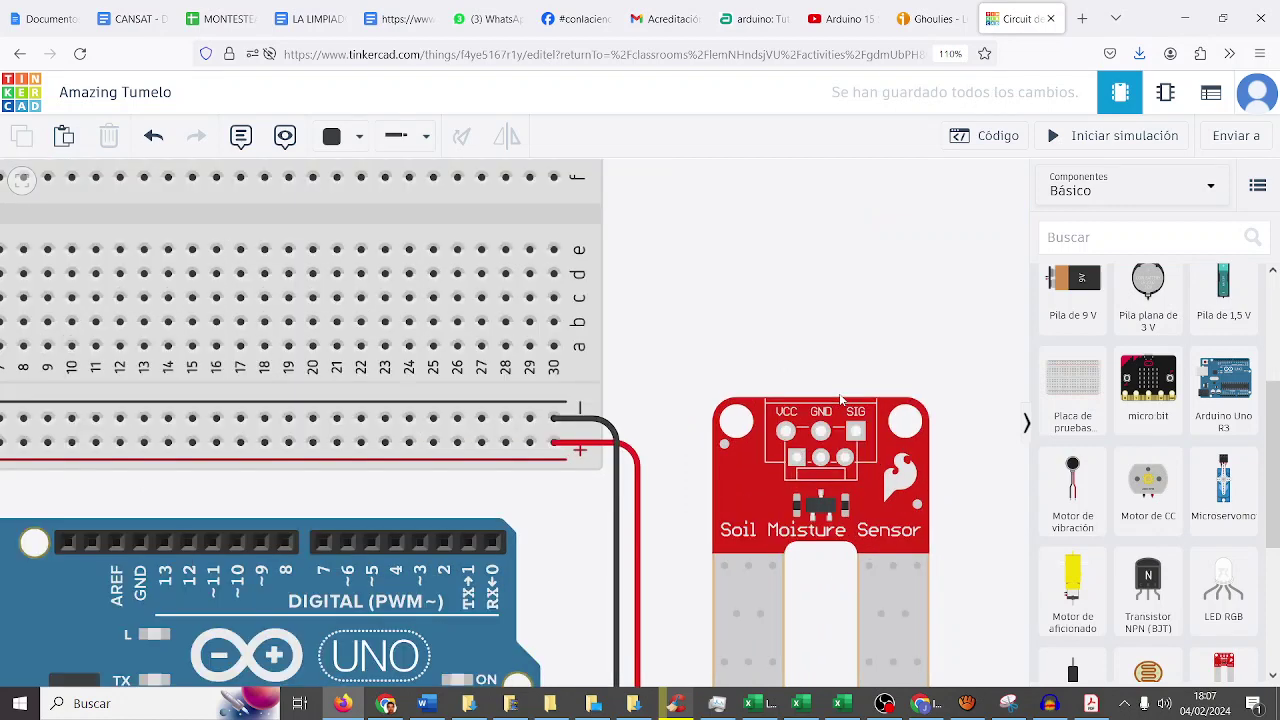
left_click_drag(716, 418, 698, 341)
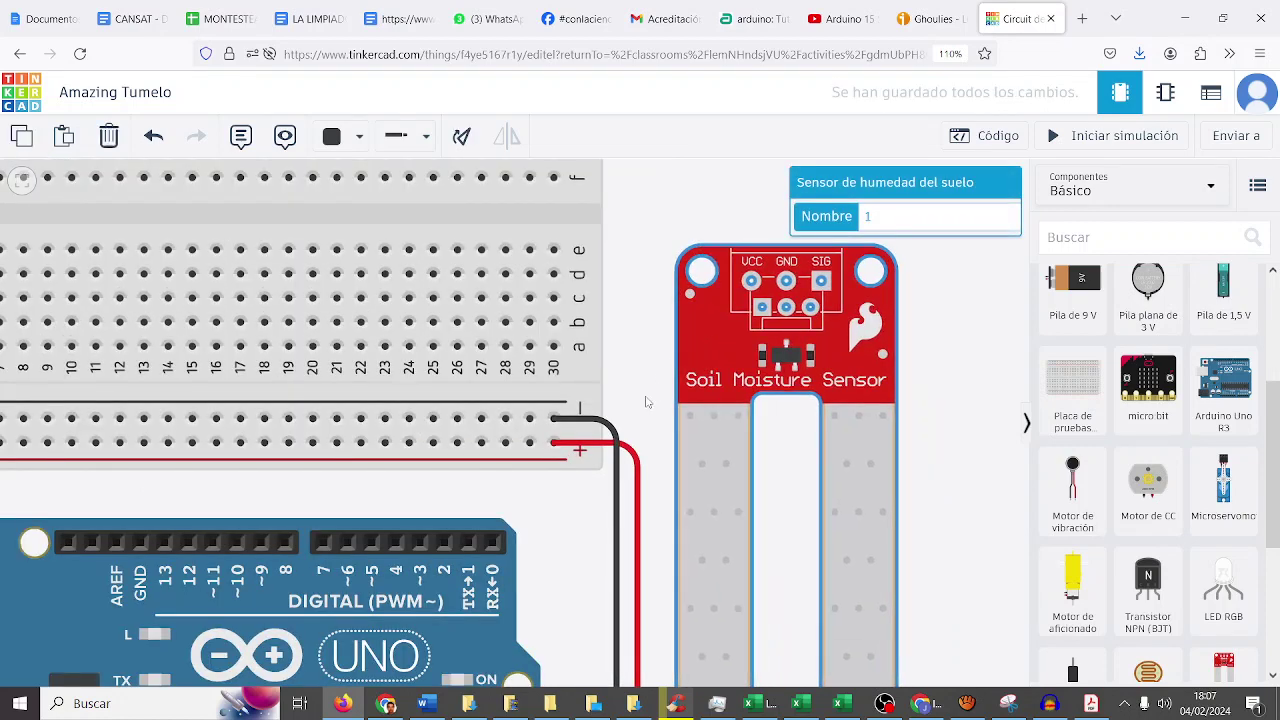
Step: Move the soil moisture sensor down beside the lower end of the Arduino, near its analog pins
scroll(640, 190, "down", 2)
left_click(632, 200)
scroll(640, 230, "down", 3)
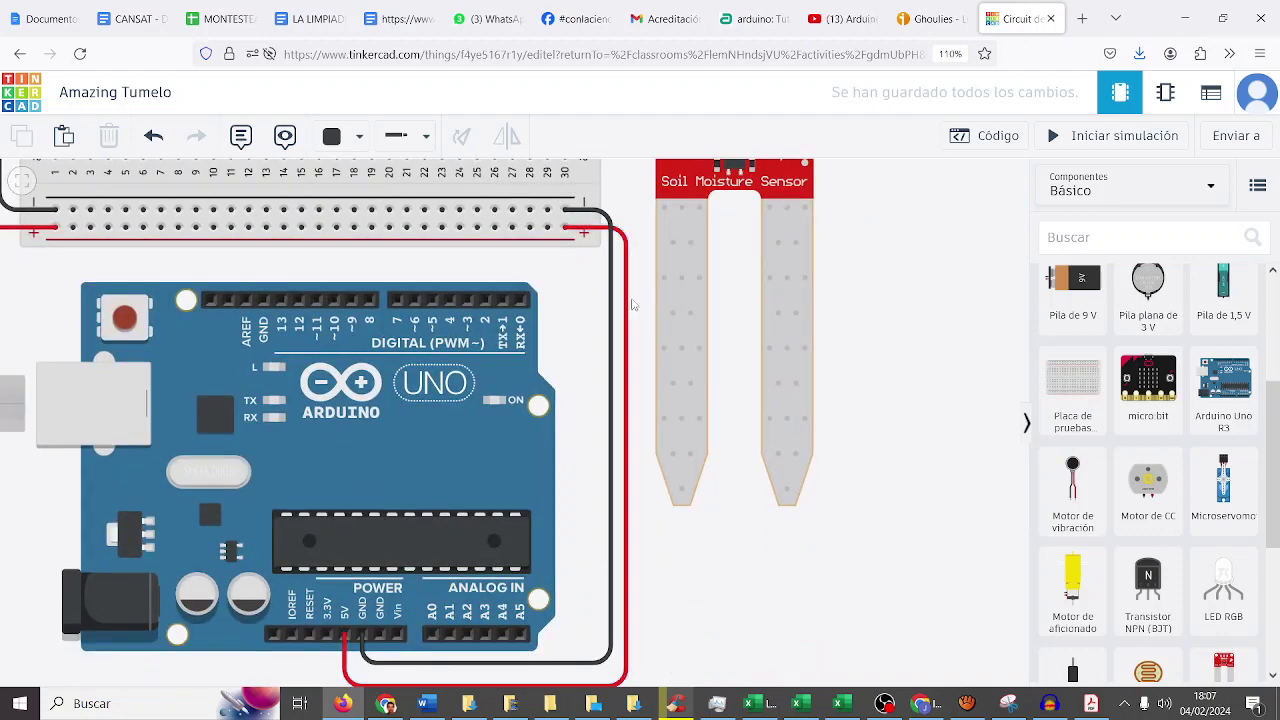
left_click_drag(683, 193, 896, 410)
scroll(708, 462, "down", 1)
scroll(720, 478, "down", 1)
scroll(516, 648, "up", 3)
scroll(630, 424, "down", 3)
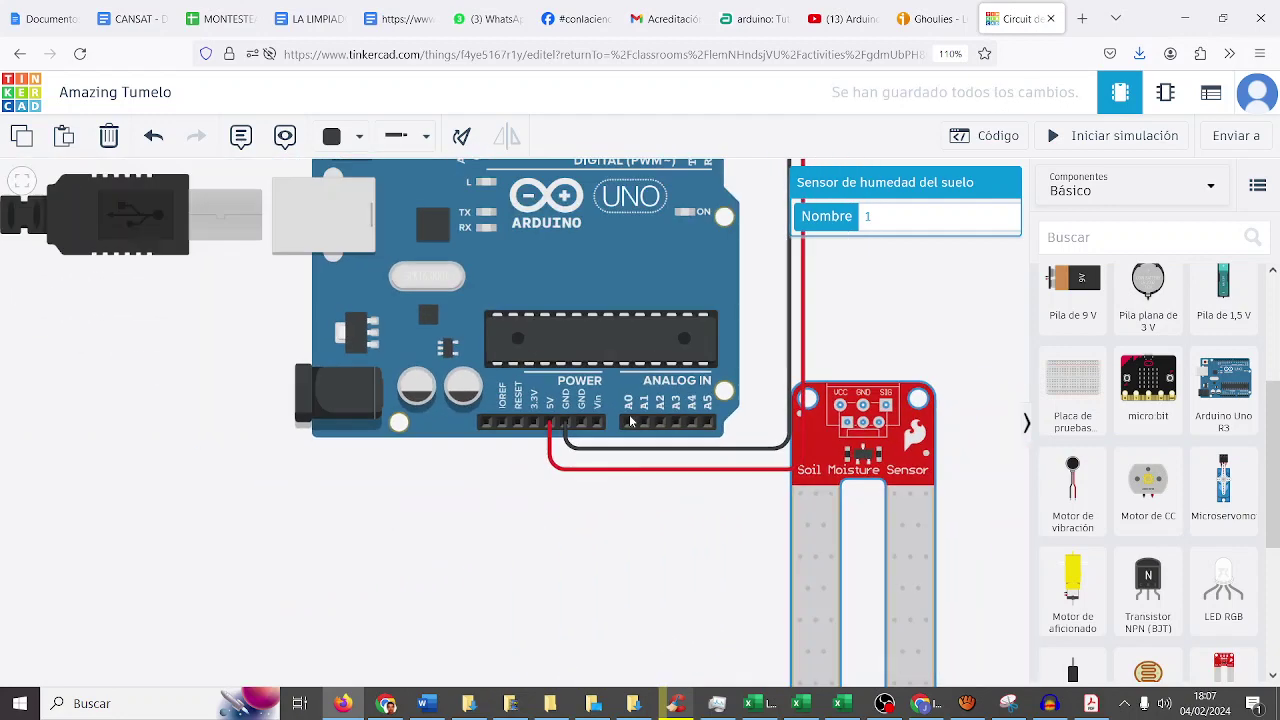
left_click_drag(414, 509, 381, 628)
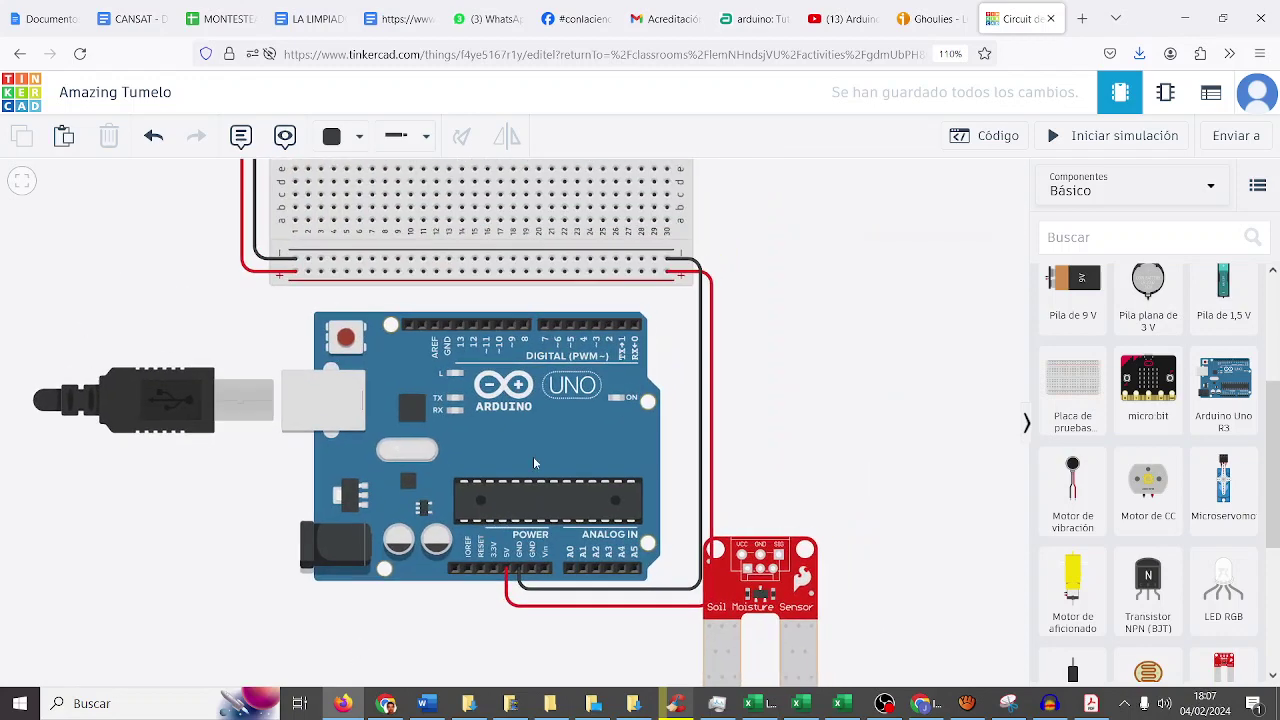
Step: Rotate the Arduino Uno 90° clockwise and move it to the left side of the breadboard
left_click(533, 456)
key("r")
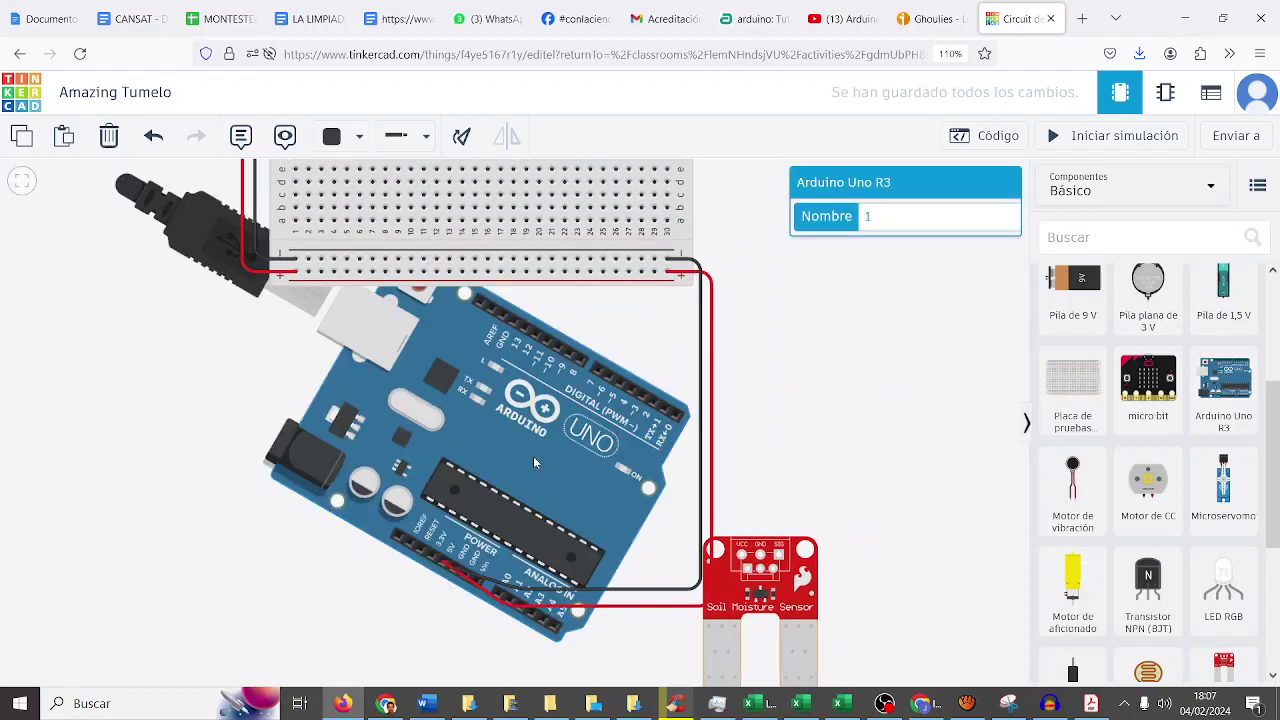
key("r")
key("r")
left_click_drag(519, 413, 100, 224)
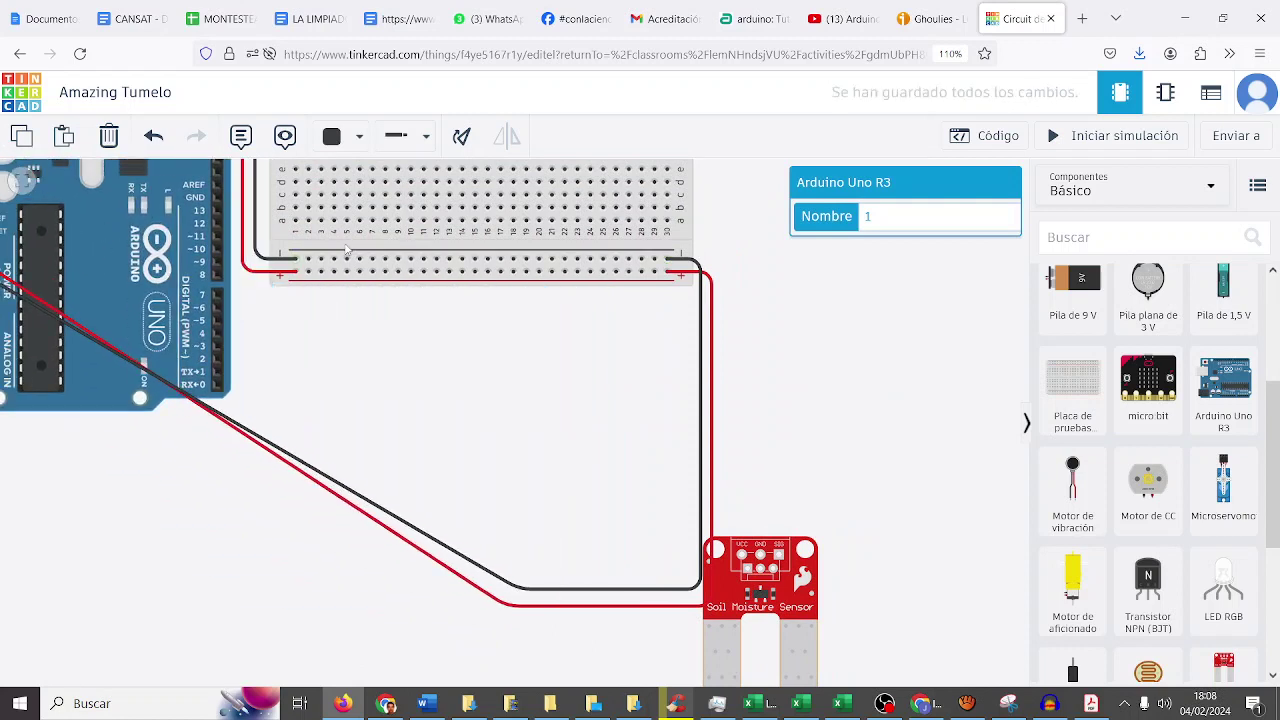
Step: Shift the breadboard down beside the Arduino and place the soil moisture sensor just below the breadboard's lower rails
left_click_drag(347, 247, 355, 333)
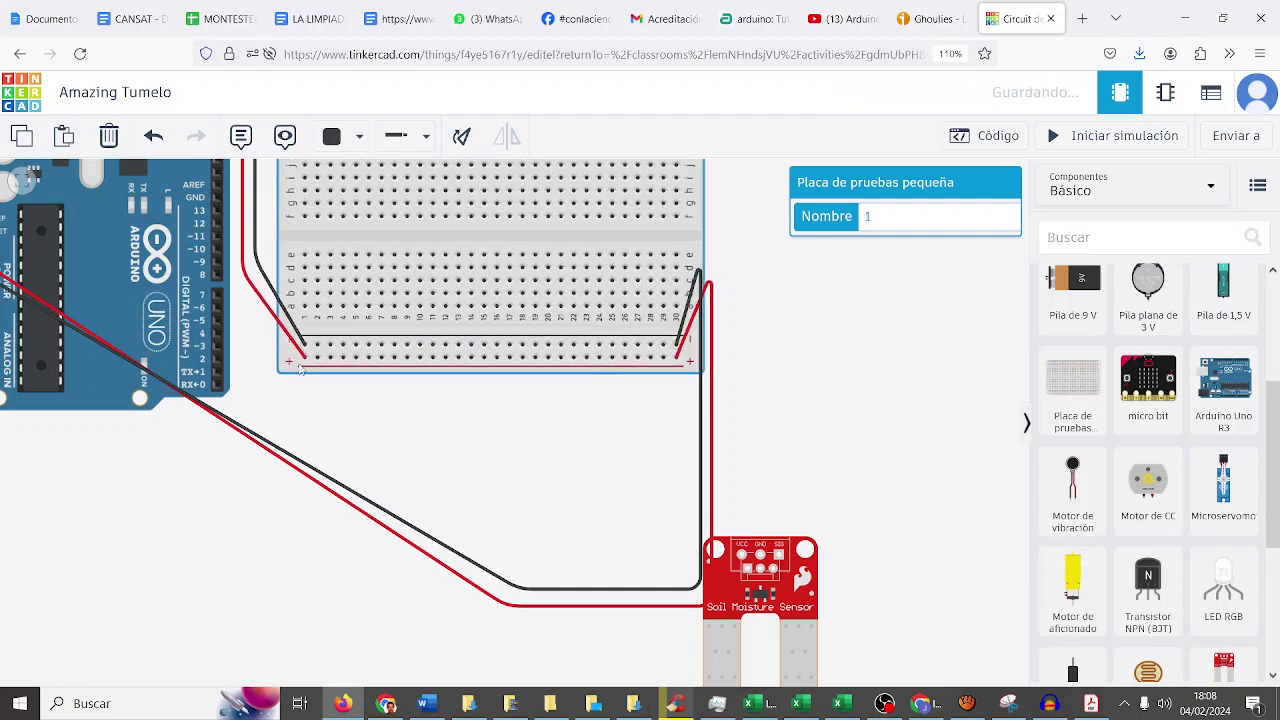
scroll(300, 369, "down", 5)
left_click_drag(101, 368, 114, 400)
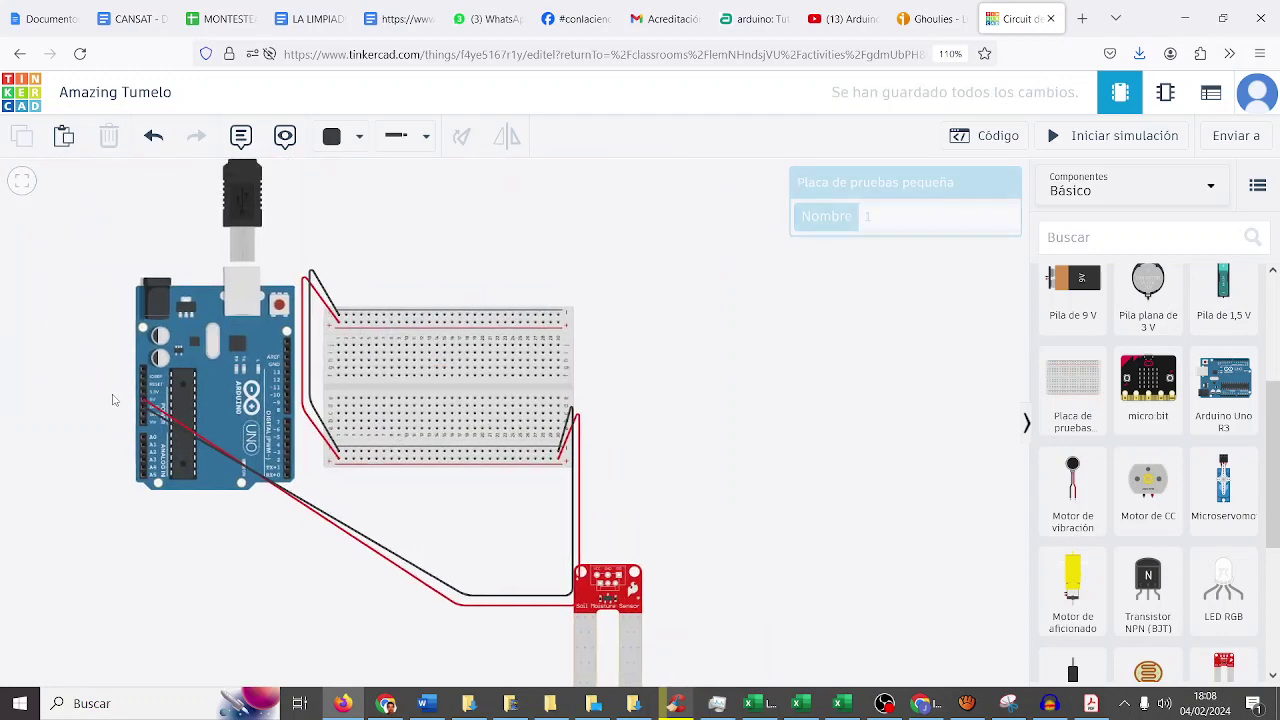
left_click_drag(596, 598, 385, 521)
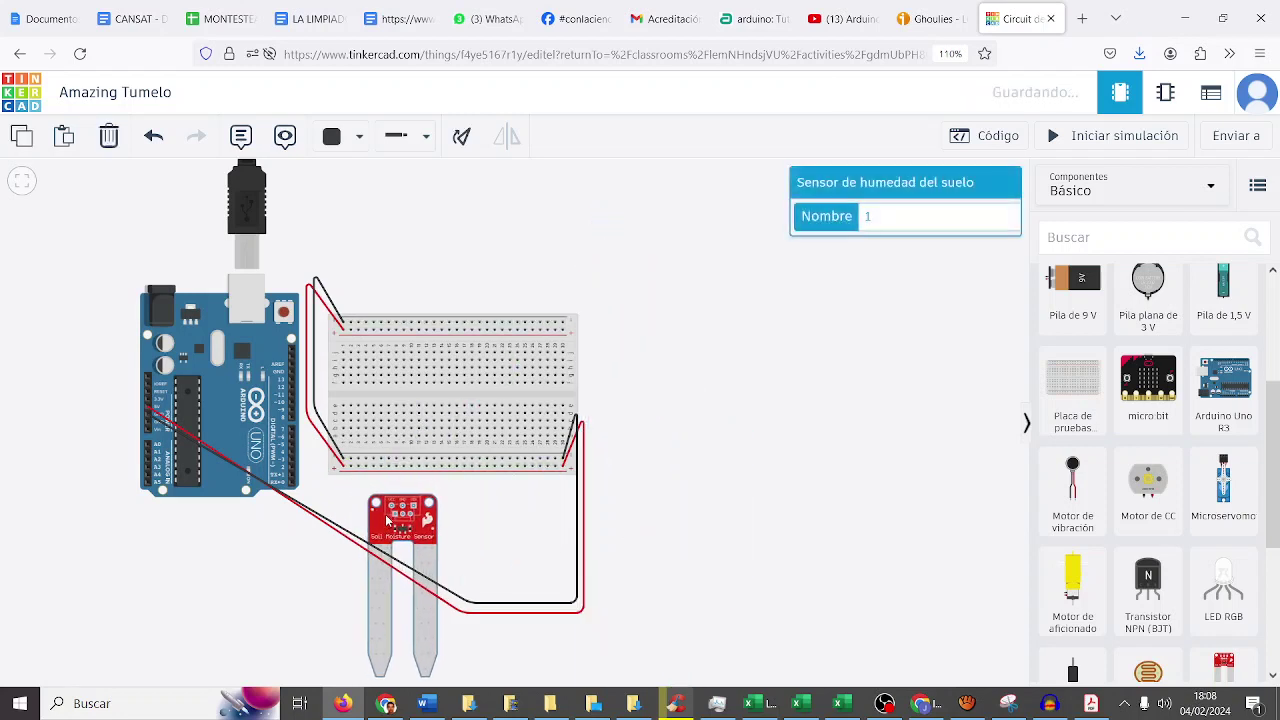
scroll(385, 521, "up", 5)
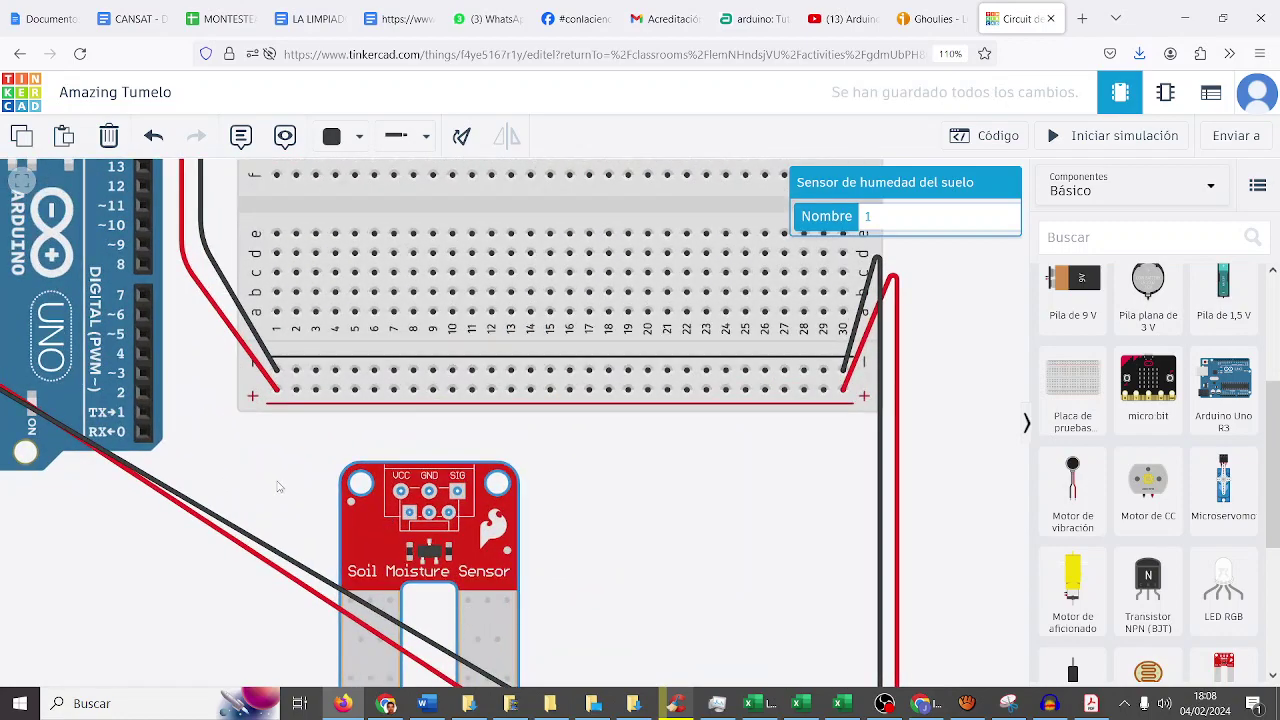
left_click_drag(279, 487, 697, 503)
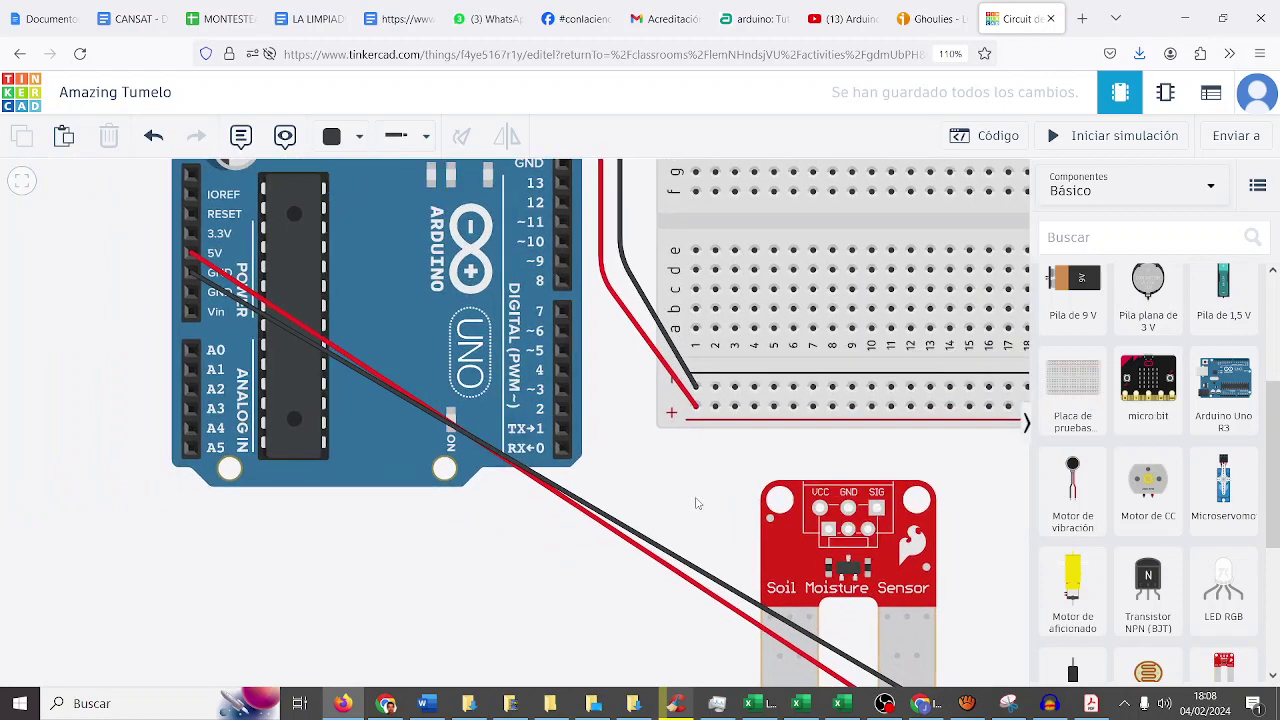
Step: Rotate the Arduino 180° so its power and analog pins face the breadboard, and move it down and slightly left
left_click(432, 347)
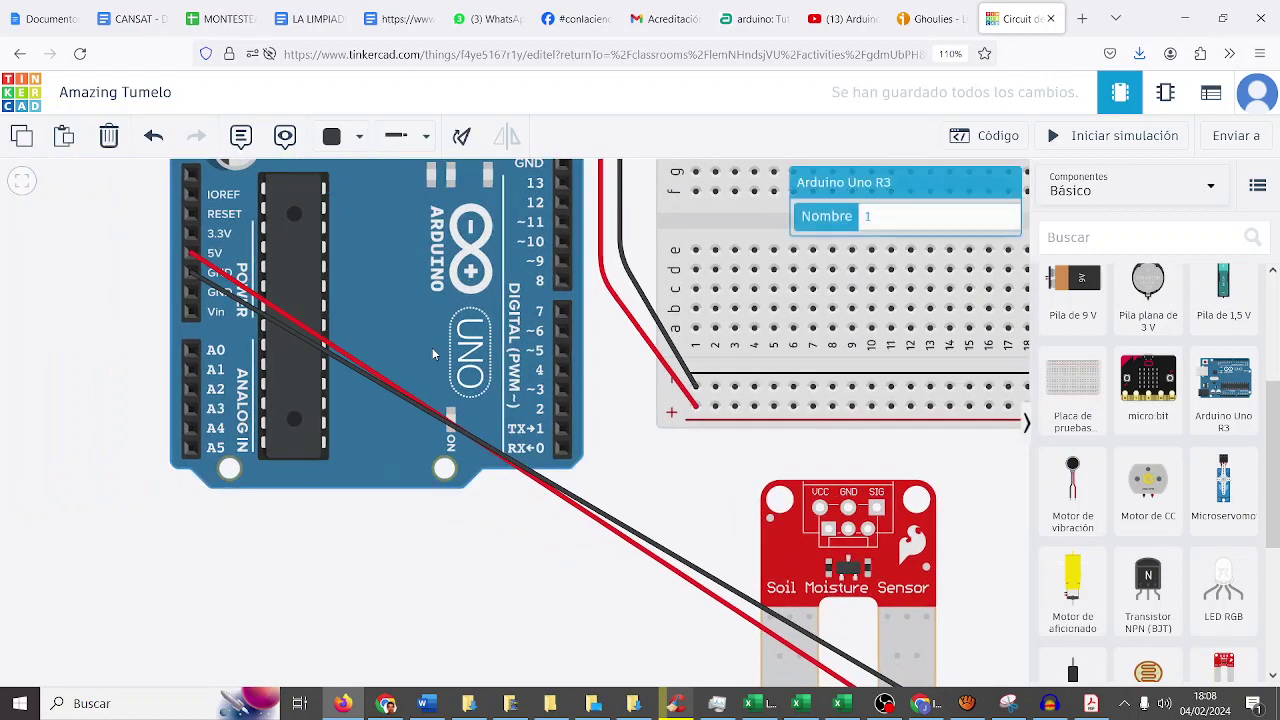
key("r")
key("r")
key("r")
key("r")
key("r")
key("r")
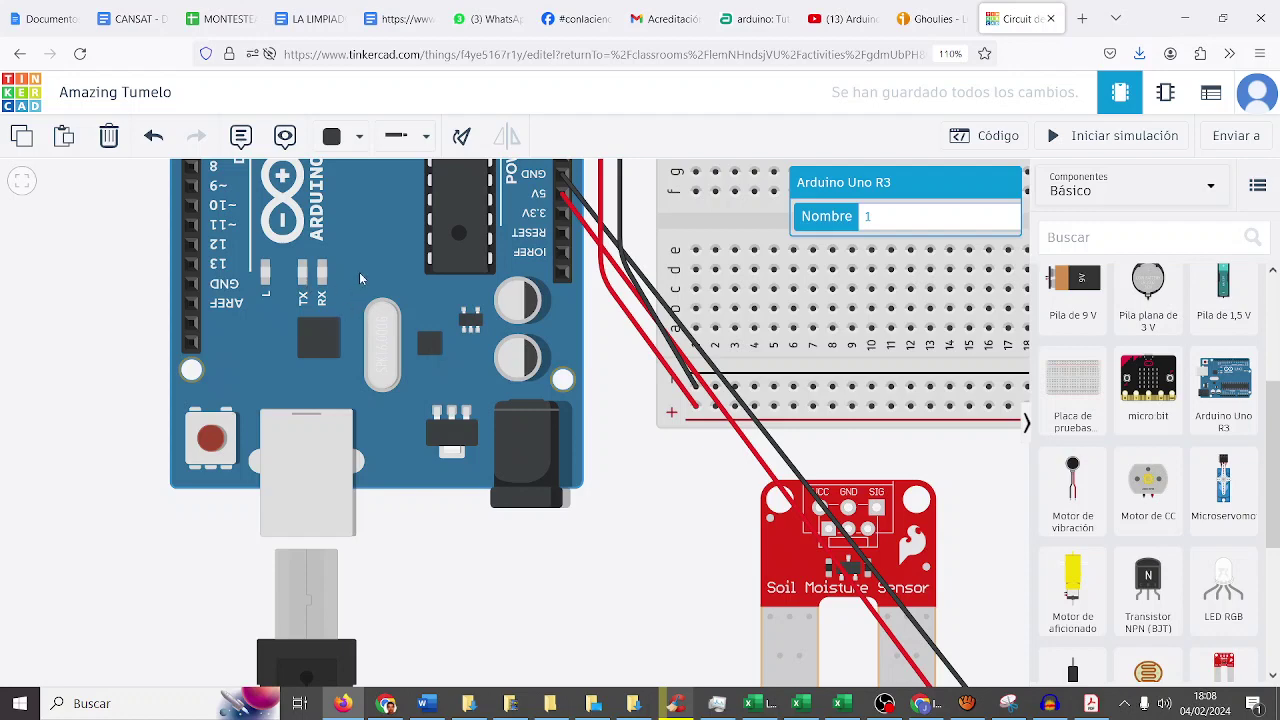
left_click_drag(427, 319, 340, 446)
left_click_drag(263, 424, 343, 532)
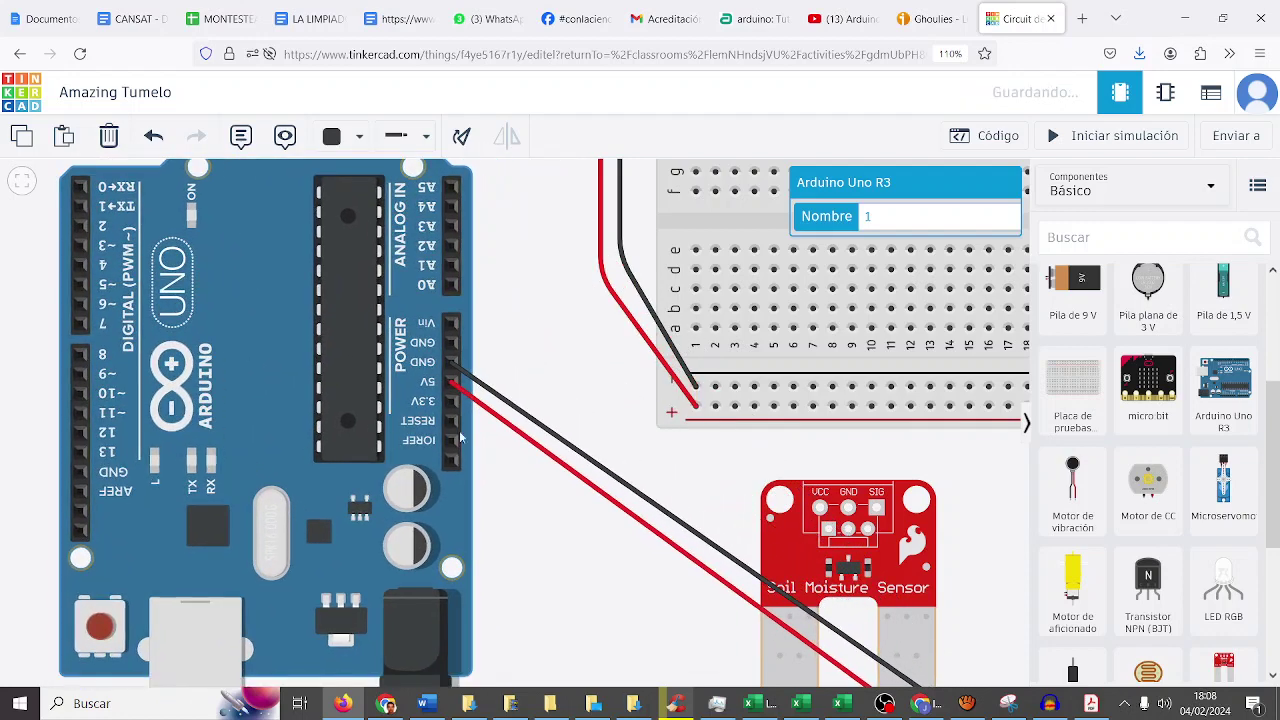
Step: Place the soil moisture sensor above the Arduino's analog pins and rotate it 180° so its pins face down
scroll(580, 445, "down", 3)
scroll(634, 457, "down", 2)
scroll(634, 457, "up", 5)
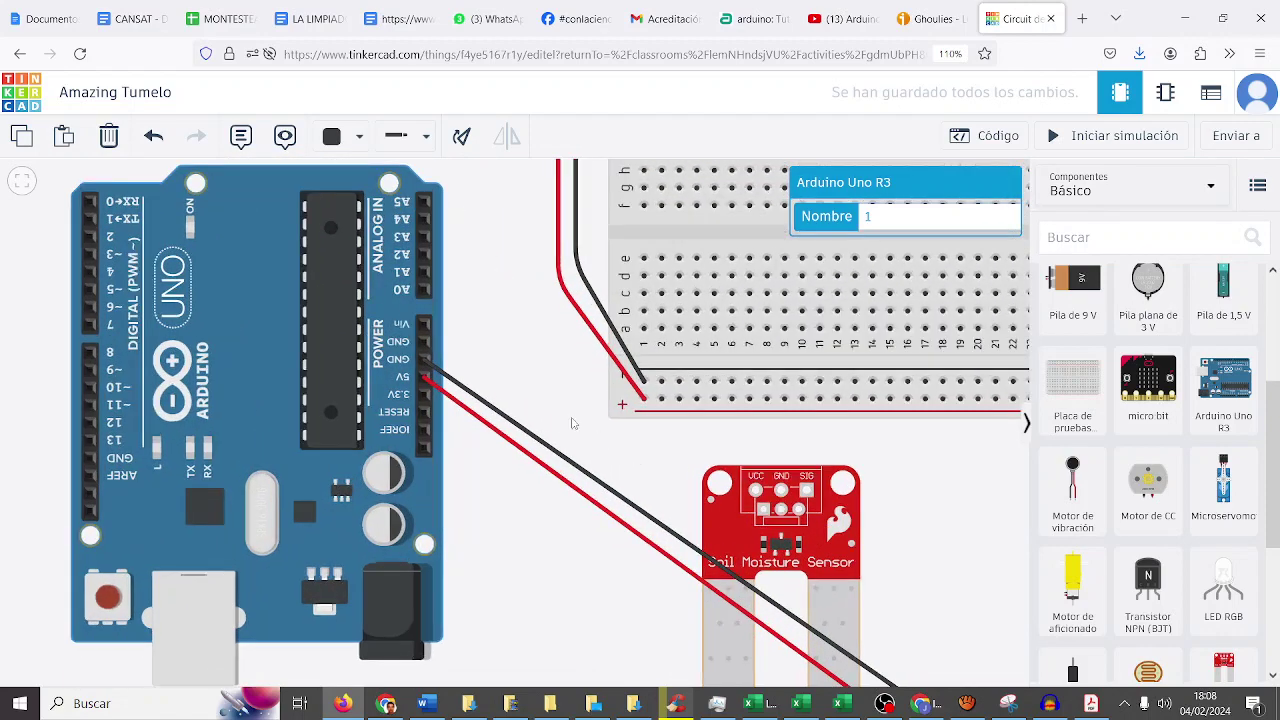
left_click_drag(531, 380, 580, 543)
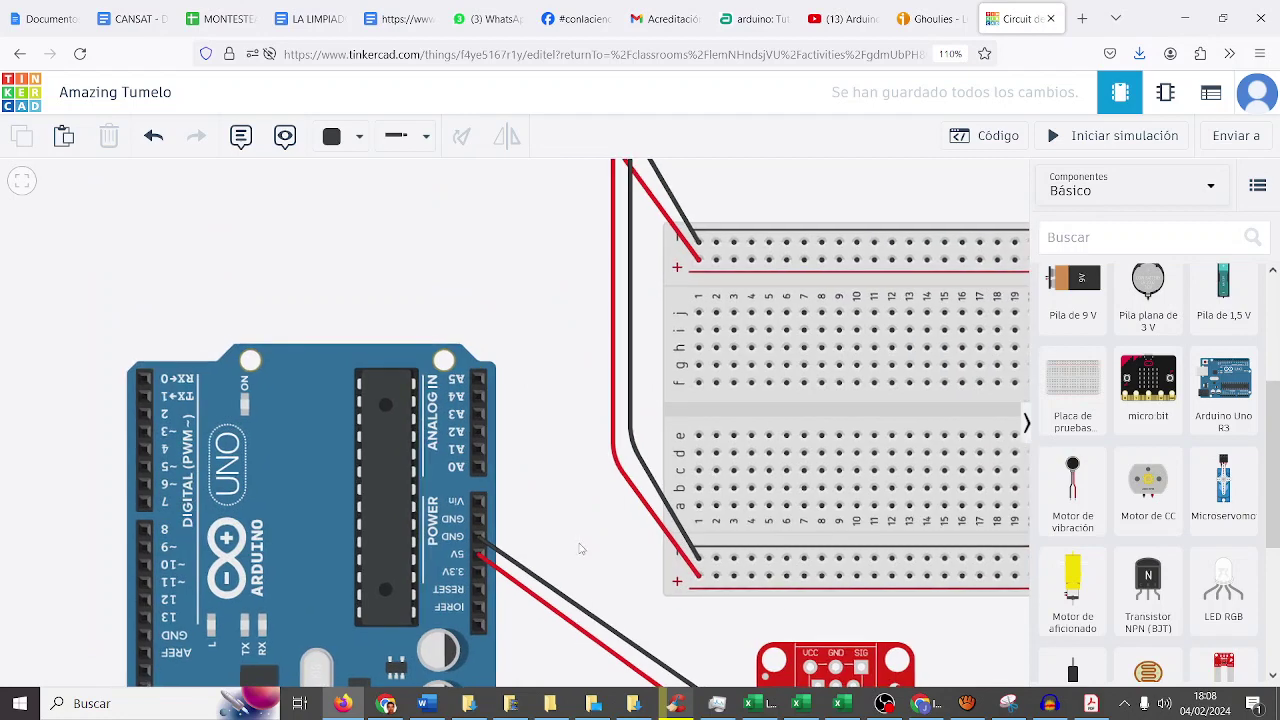
left_click_drag(883, 680, 537, 266)
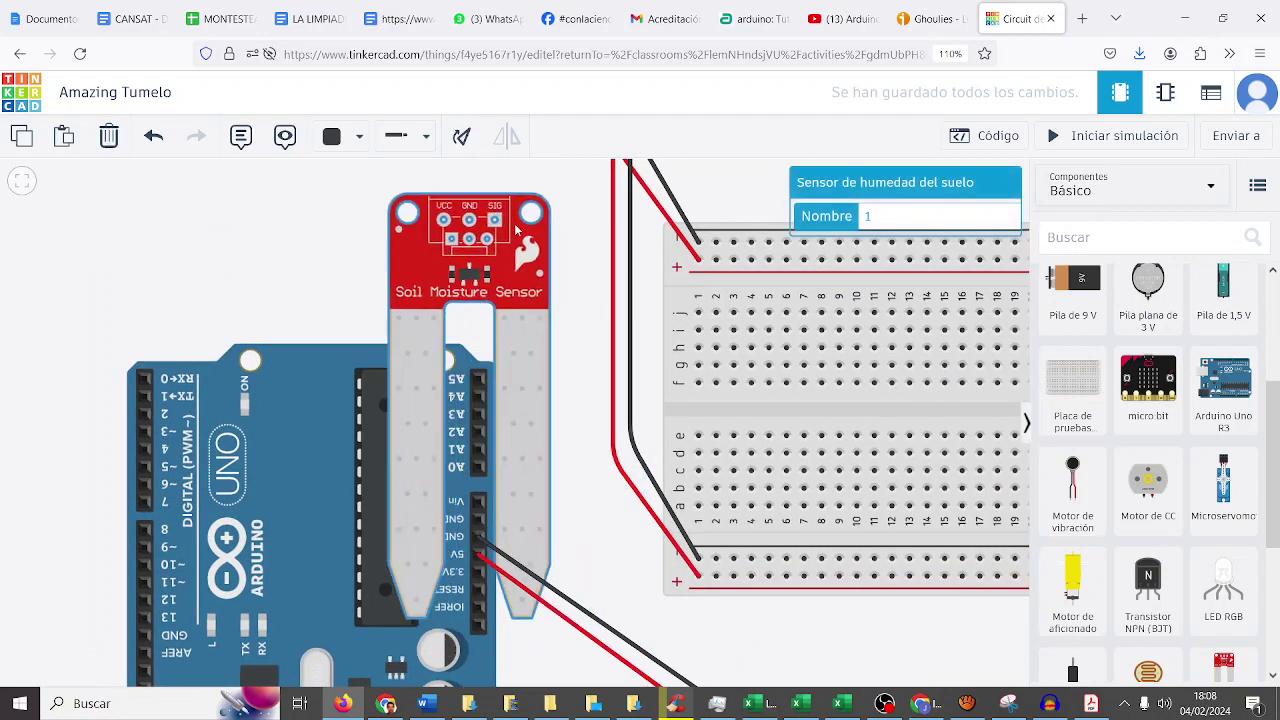
key("r")
key("r")
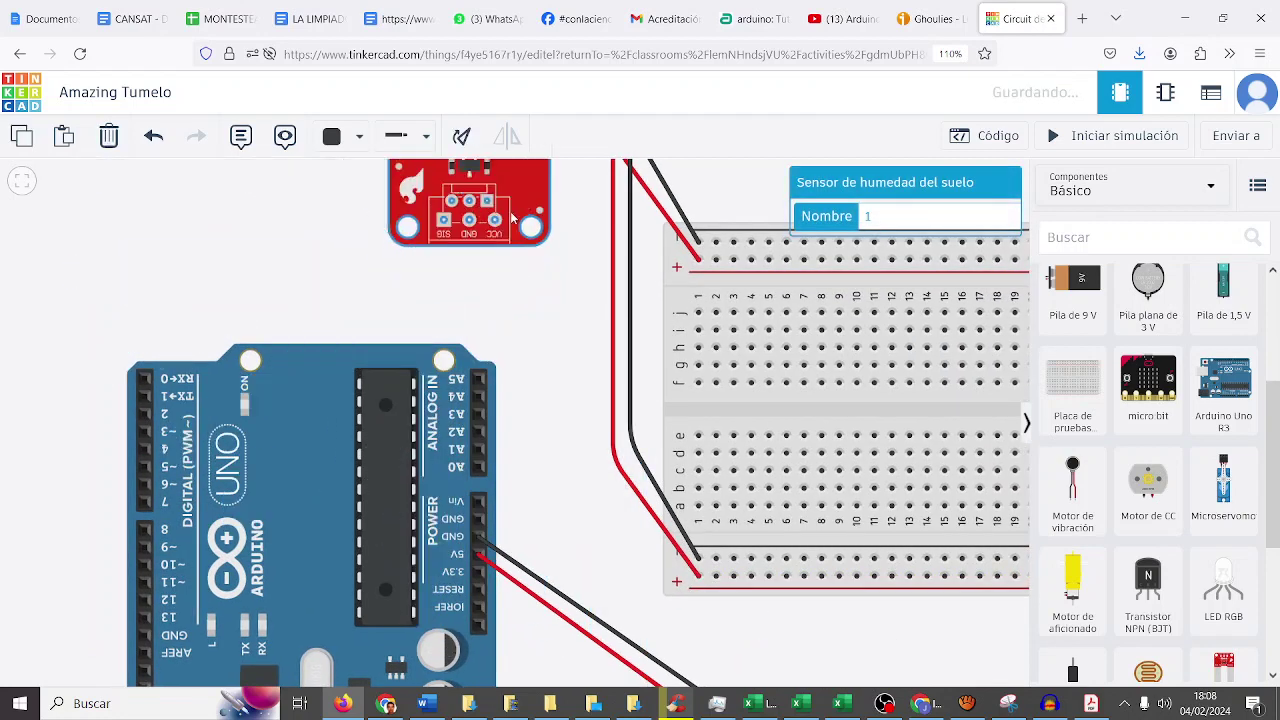
Step: Wire the sensor's VCC pin to the breadboard's upper positive rail at column 4 and color the wire red (Rojo)
scroll(522, 256, "up", 4)
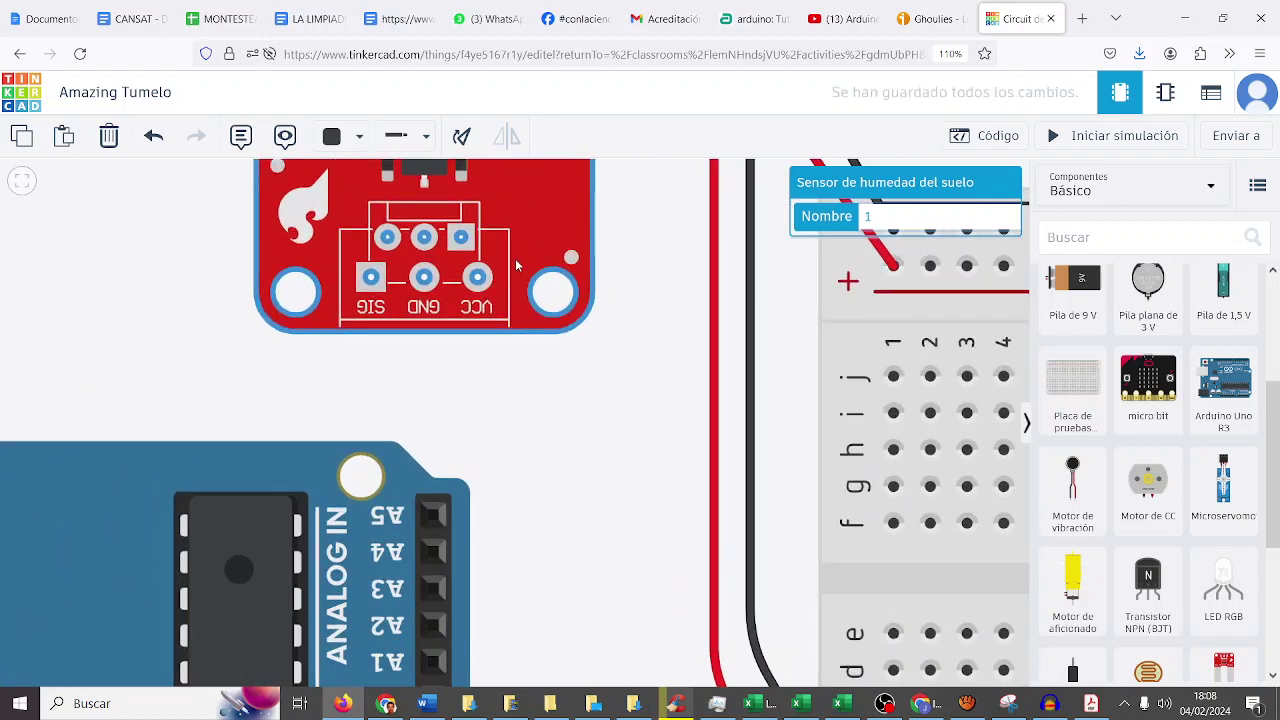
left_click(512, 387)
left_click_drag(512, 387, 449, 381)
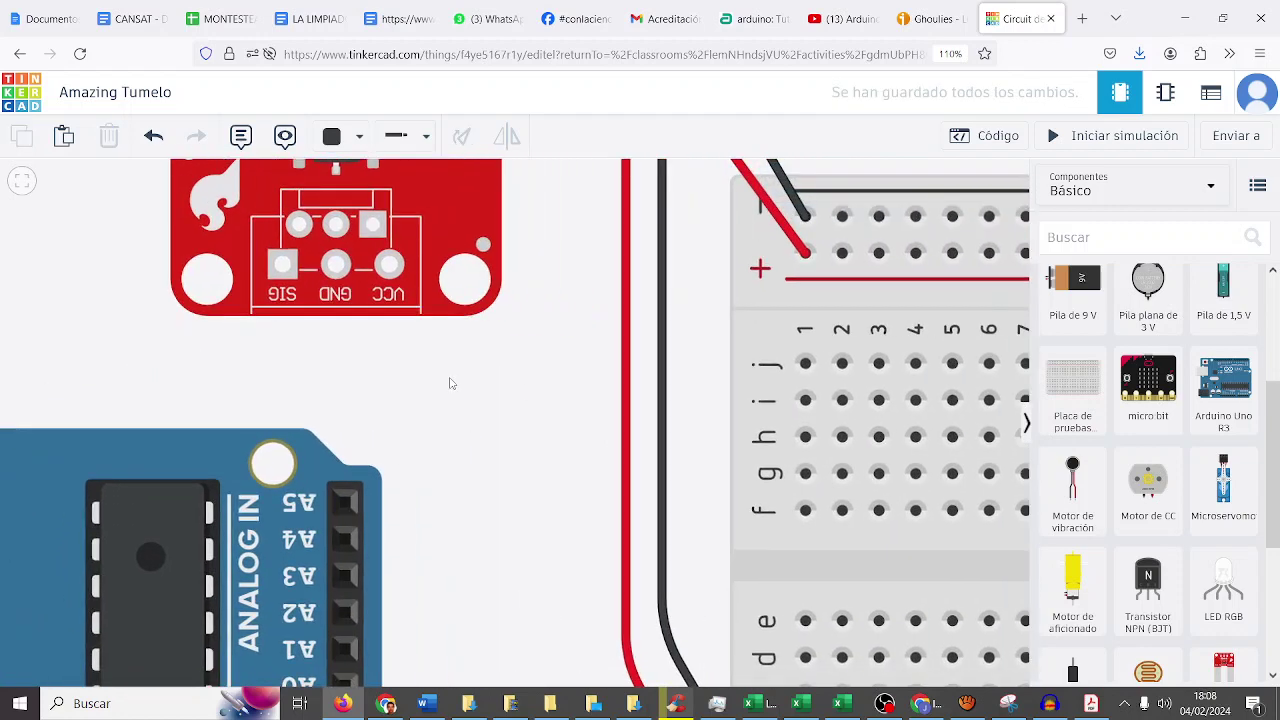
left_click(390, 266)
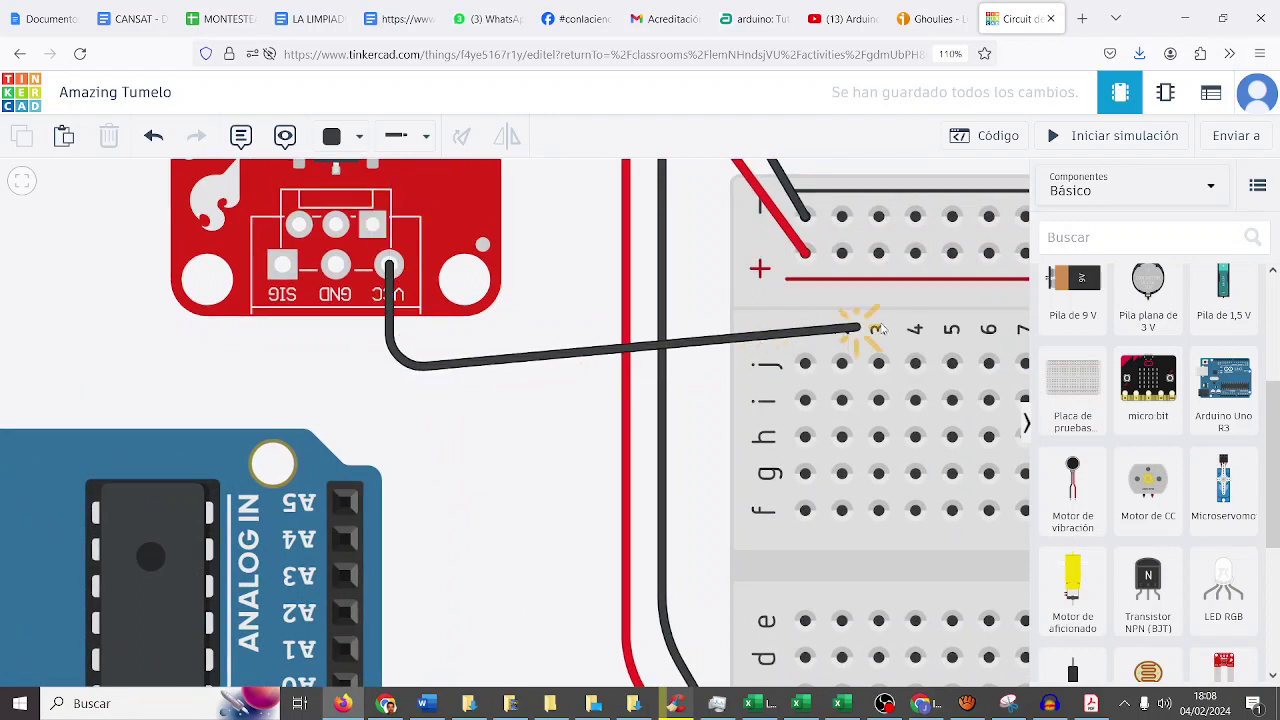
left_click(916, 258)
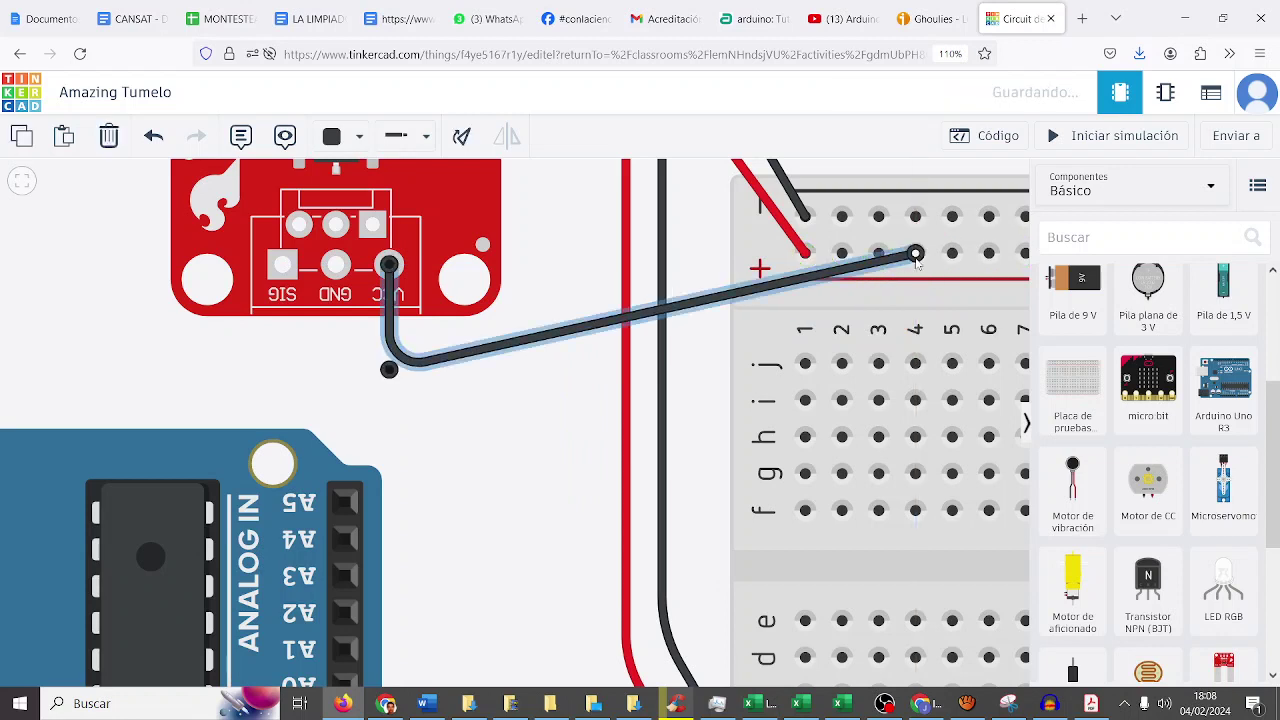
left_click(338, 138)
left_click(350, 226)
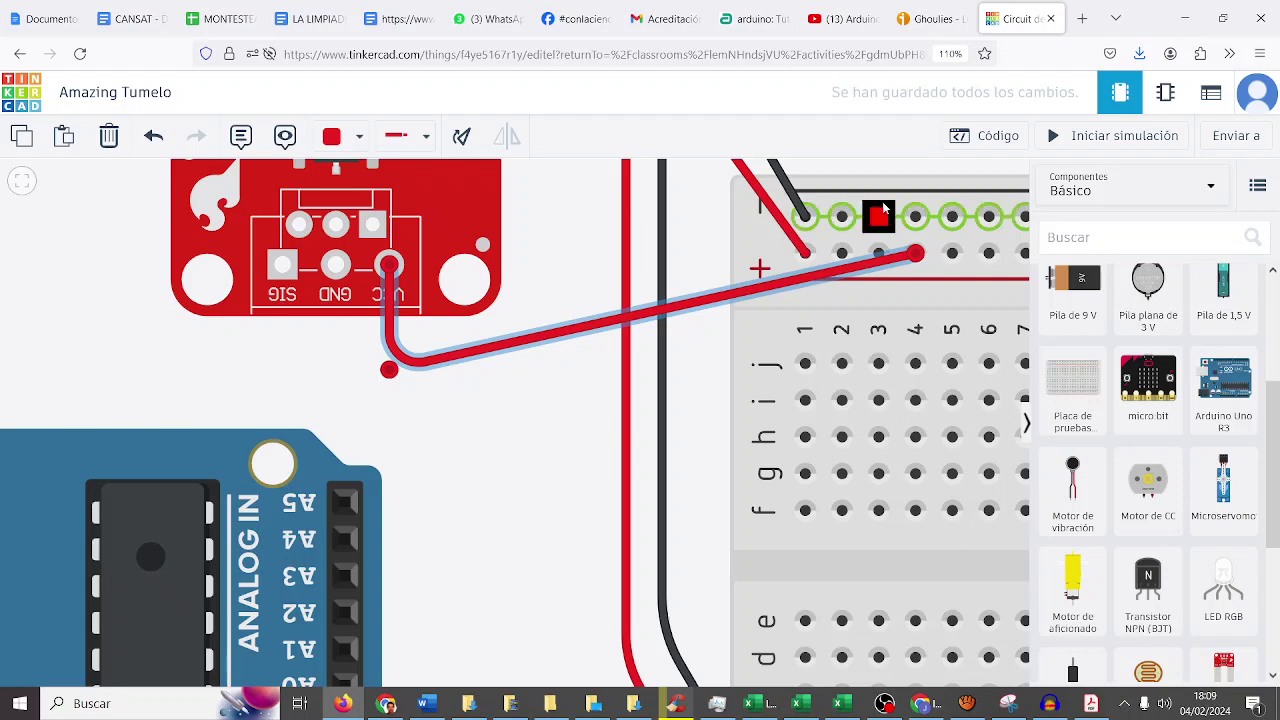
Step: Wire the sensor's GND pin to the breadboard's upper negative rail at column 3 and color the wire black (Negro)
left_click(339, 266)
left_click(339, 267)
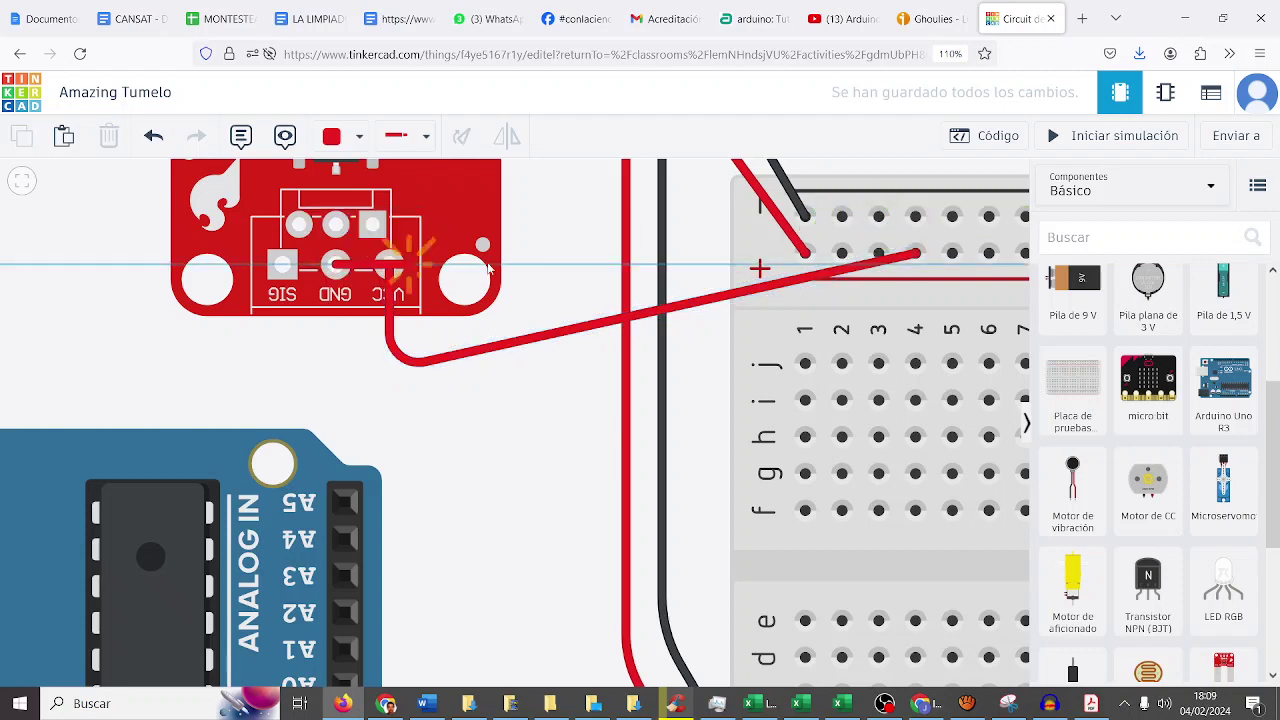
left_click(879, 216)
left_click(360, 137)
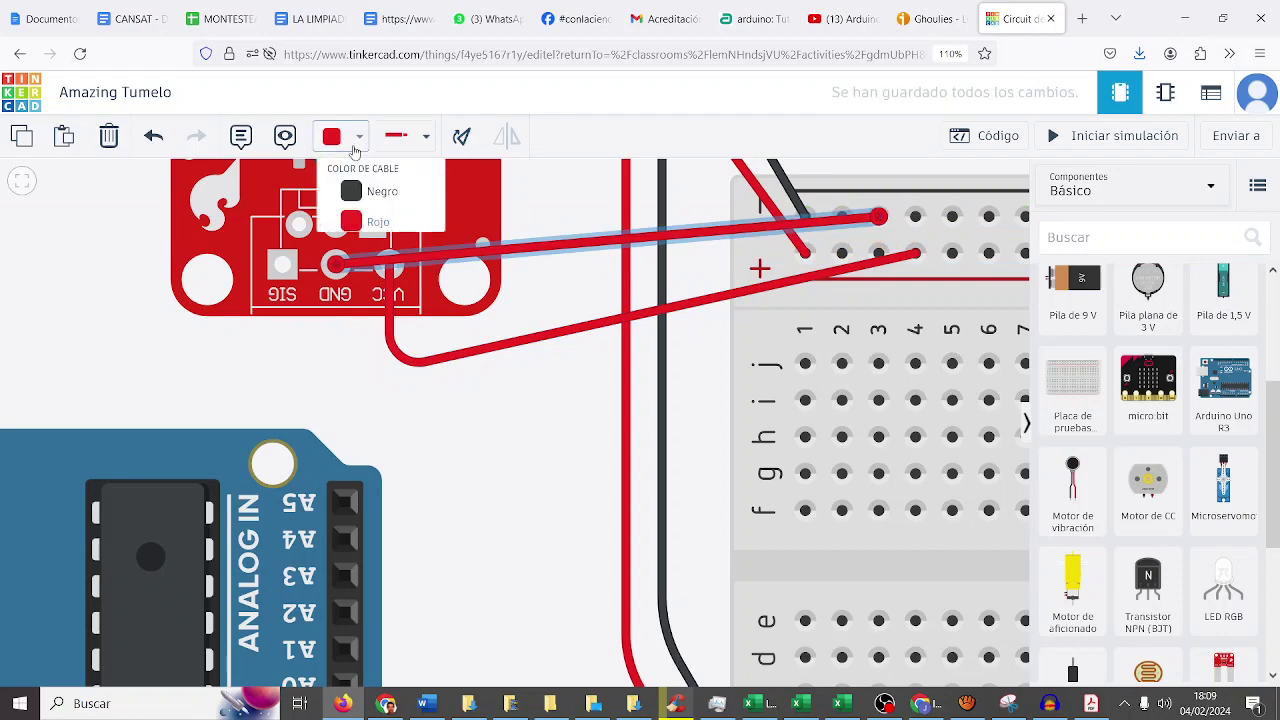
left_click(364, 201)
Step: Connect the sensor's SIG pin to Arduino pin A0 with a squared wire routed around the board's corner, and color it green
scroll(437, 396, "down", 1)
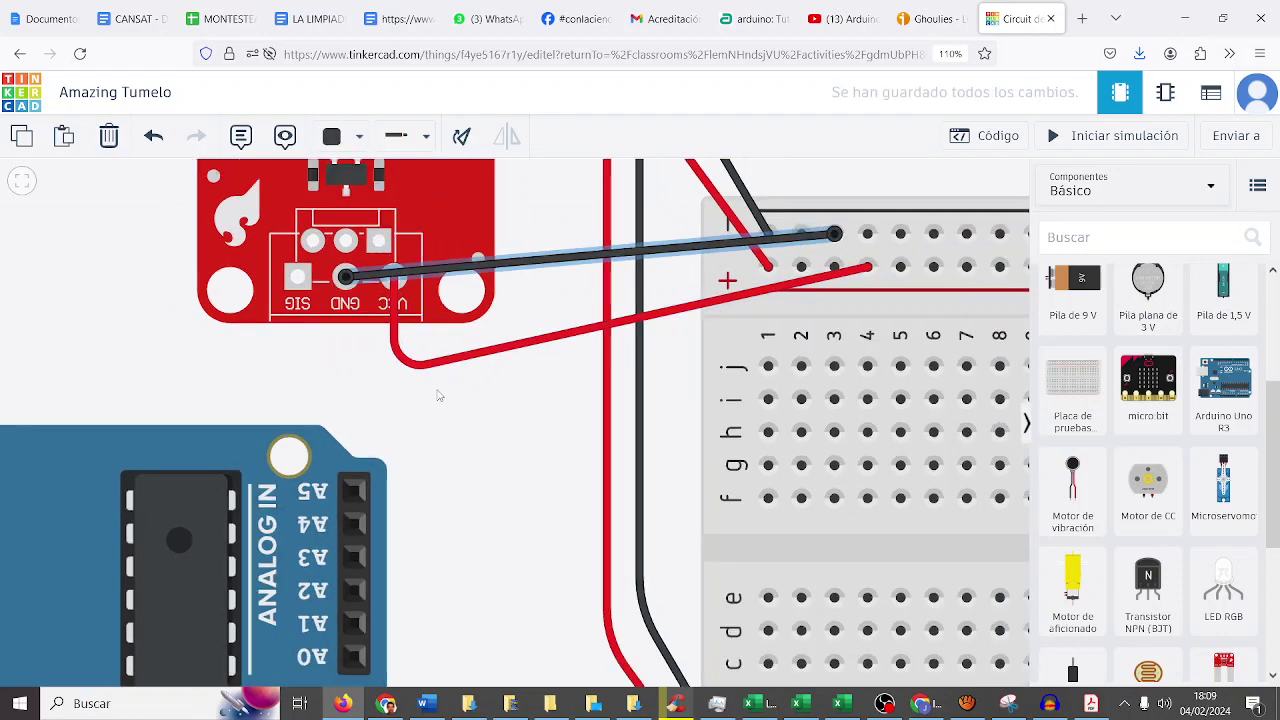
left_click_drag(461, 484, 459, 367)
left_click(297, 198)
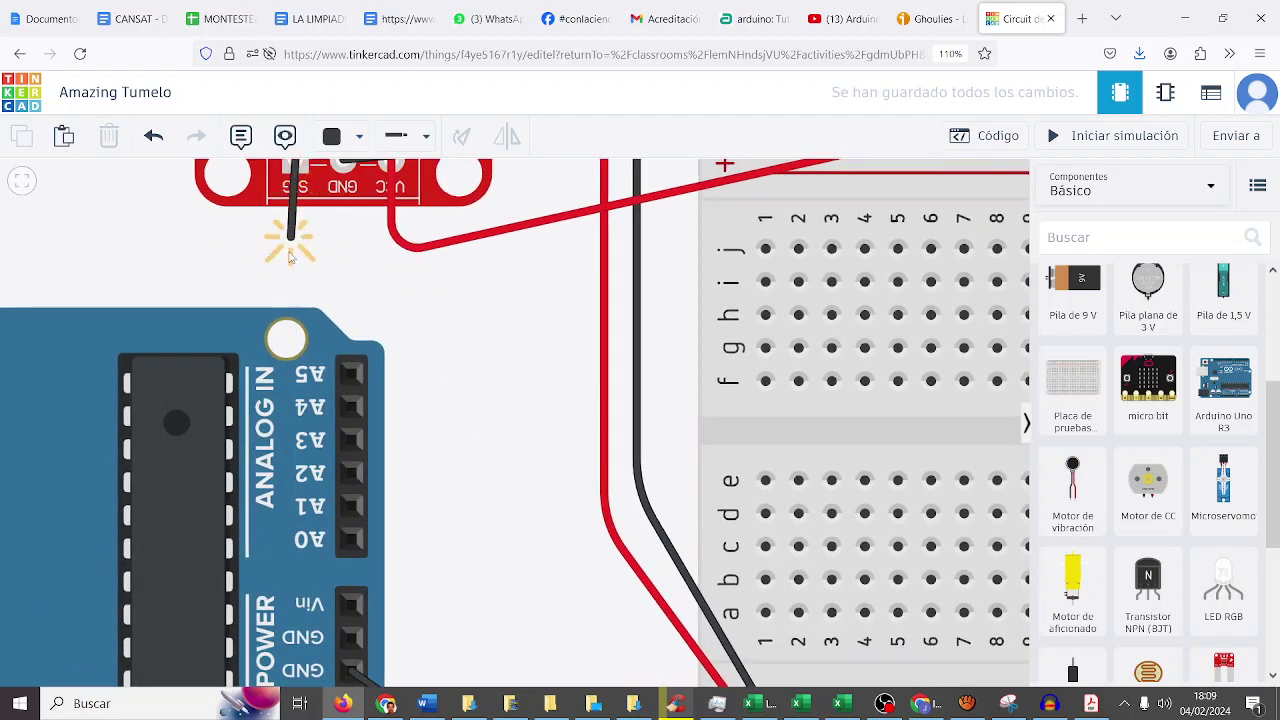
left_click(293, 271)
left_click(468, 273)
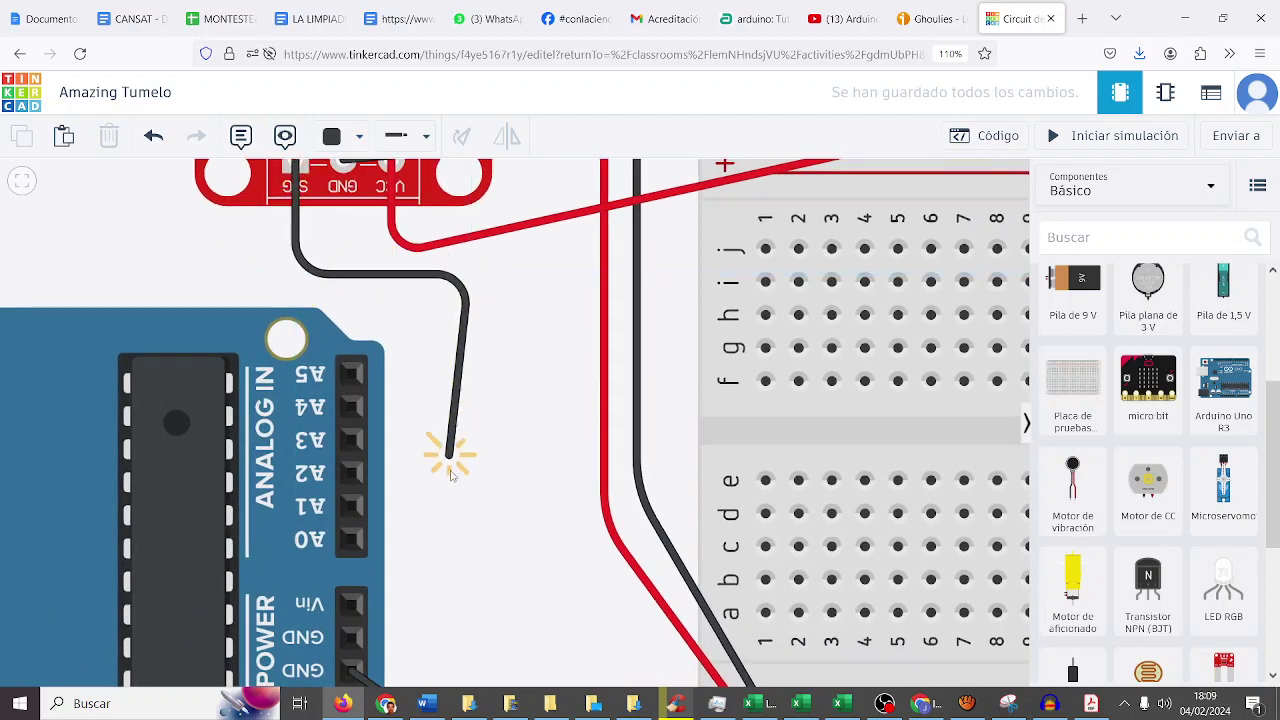
left_click(468, 543)
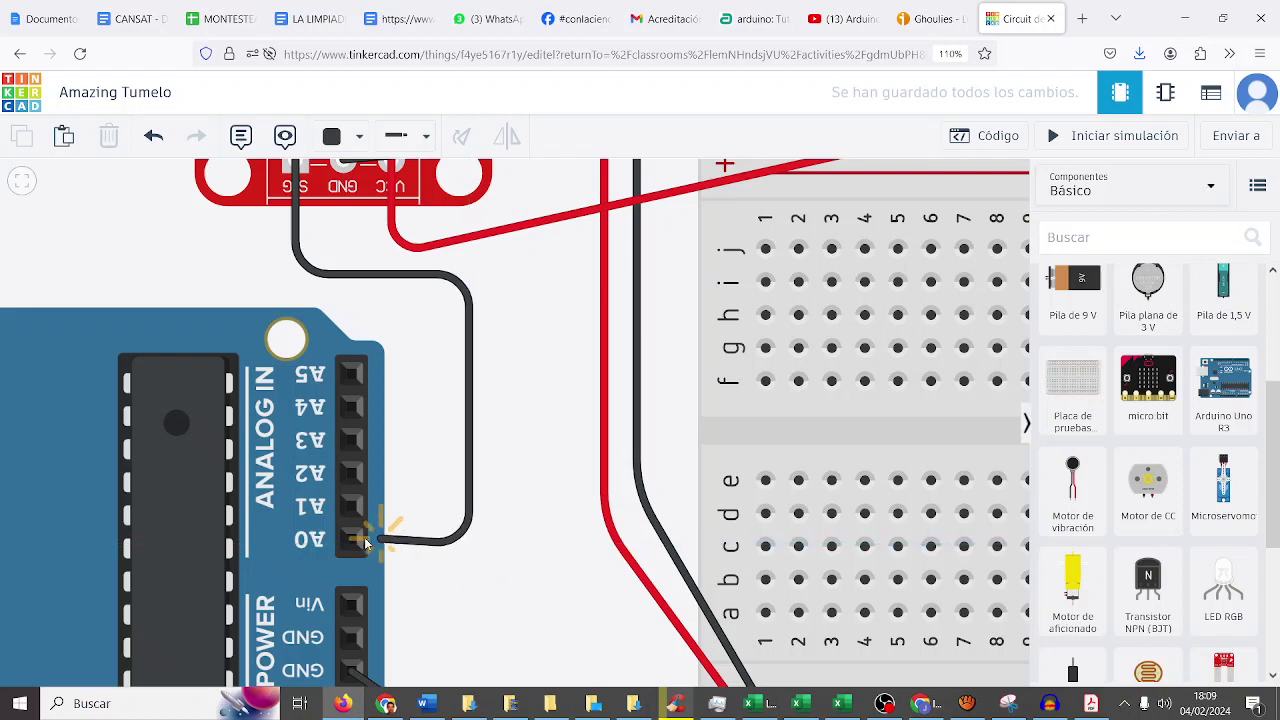
left_click(351, 540)
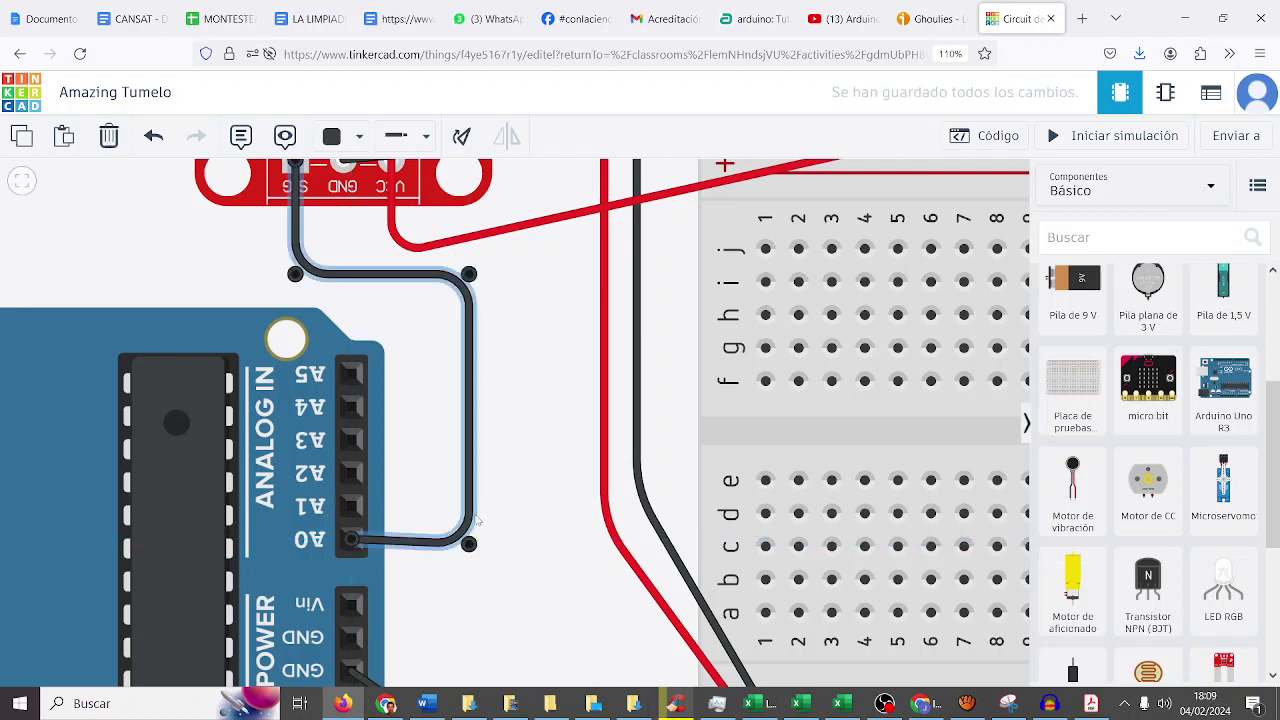
left_click(331, 138)
left_click(378, 317)
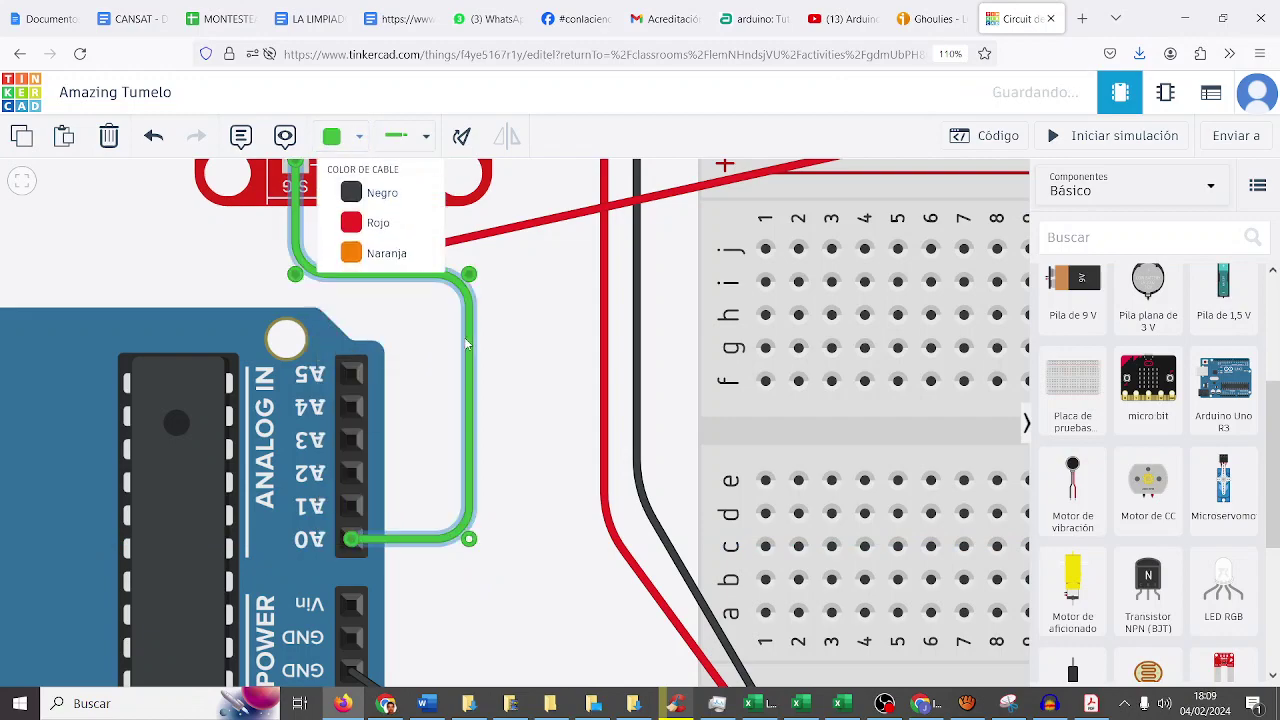
scroll(466, 344, "down", 1)
scroll(466, 344, "down", 3)
left_click(497, 378)
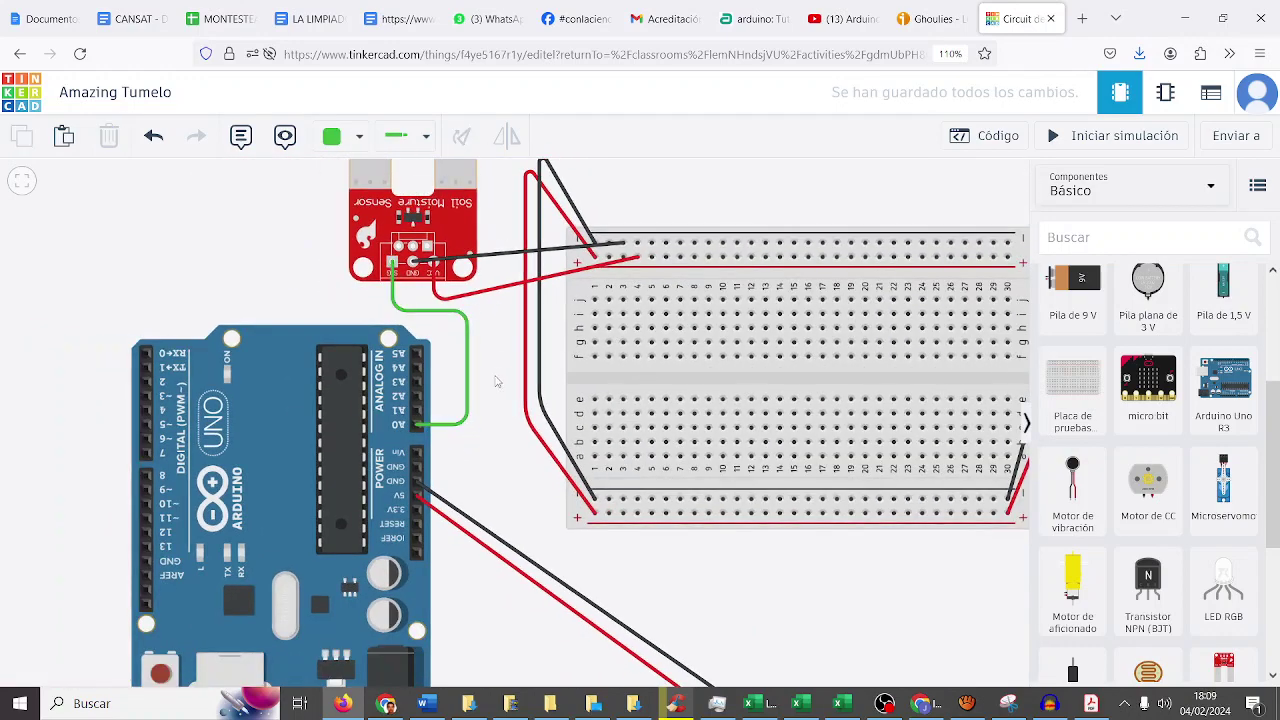
Step: Open the Arduino's code editor and switch its editing mode from blocks to text (Texto), confirming the change
scroll(426, 373, "down", 1)
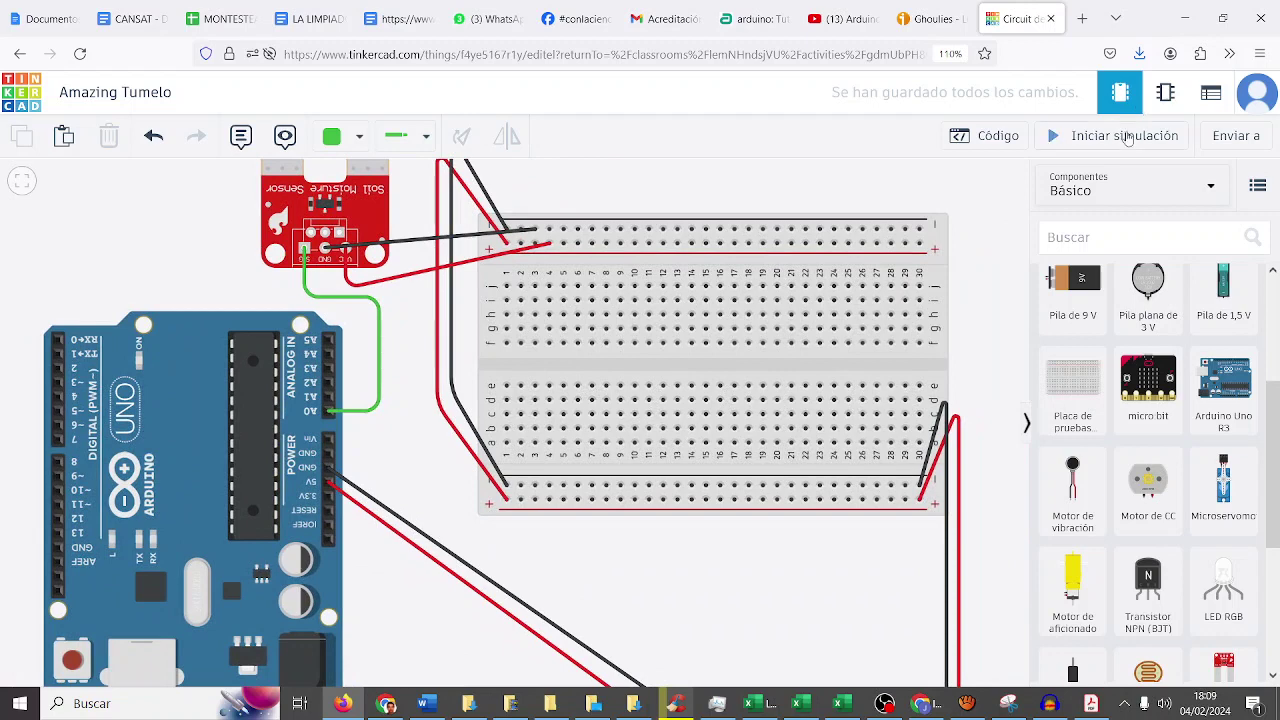
left_click(986, 136)
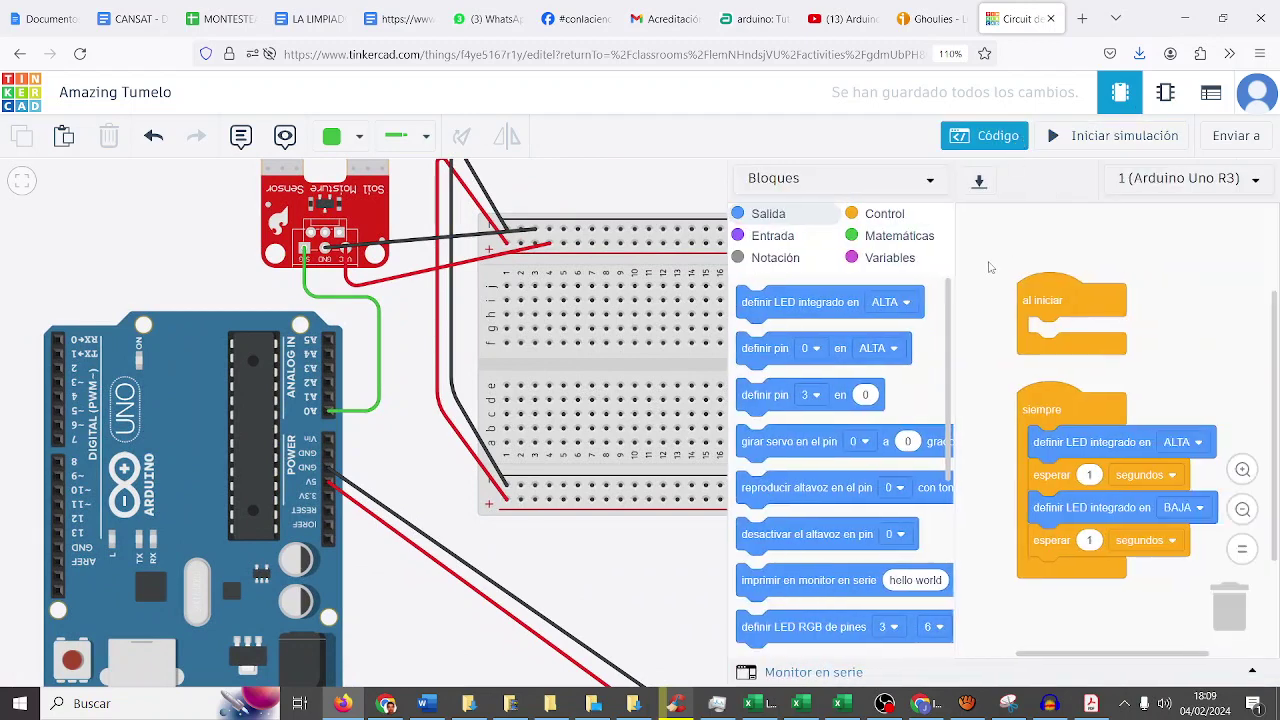
left_click(880, 179)
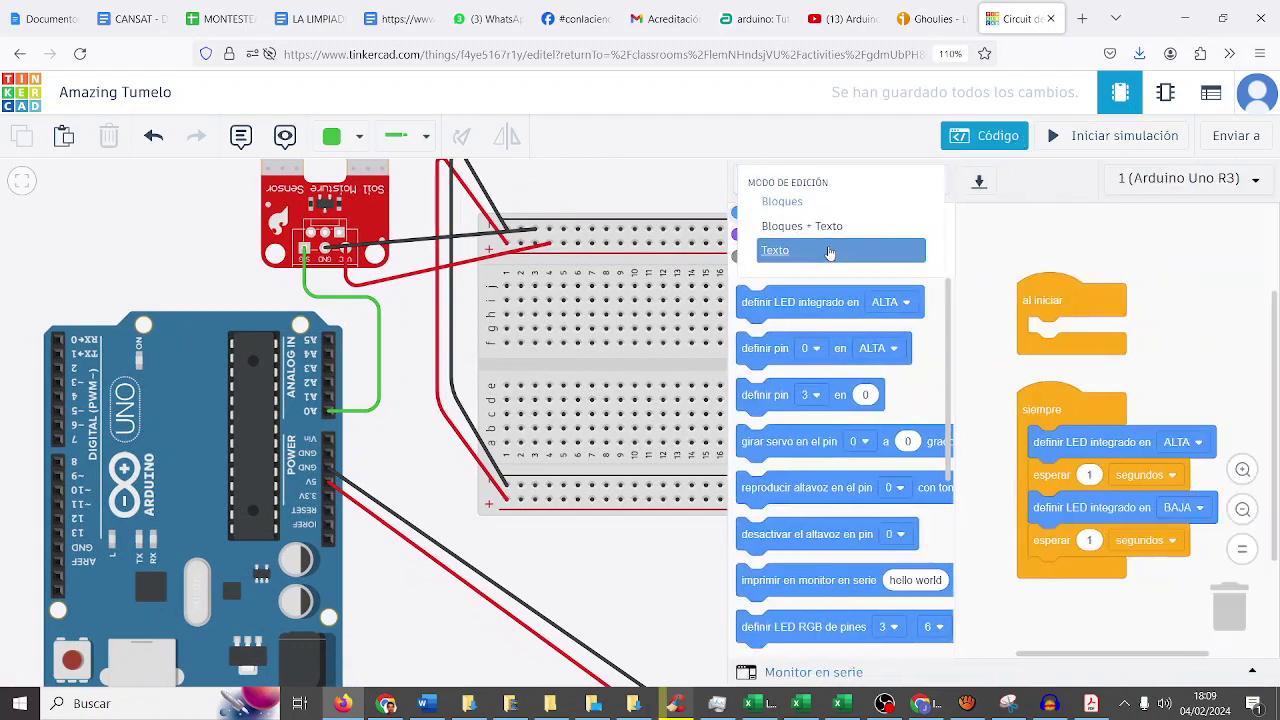
left_click(830, 252)
left_click(587, 425)
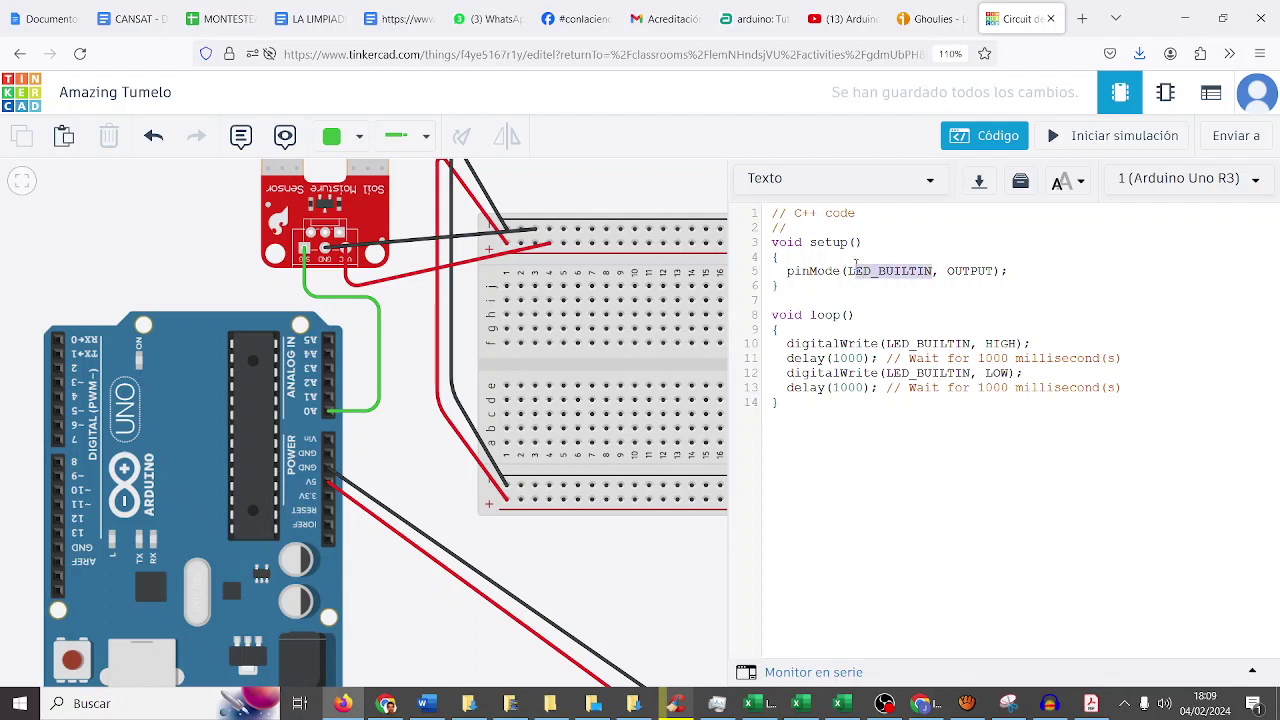
Step: Change the pinMode line in setup so that pin A0 is configured as INPUT
left_click(855, 266)
type("a")
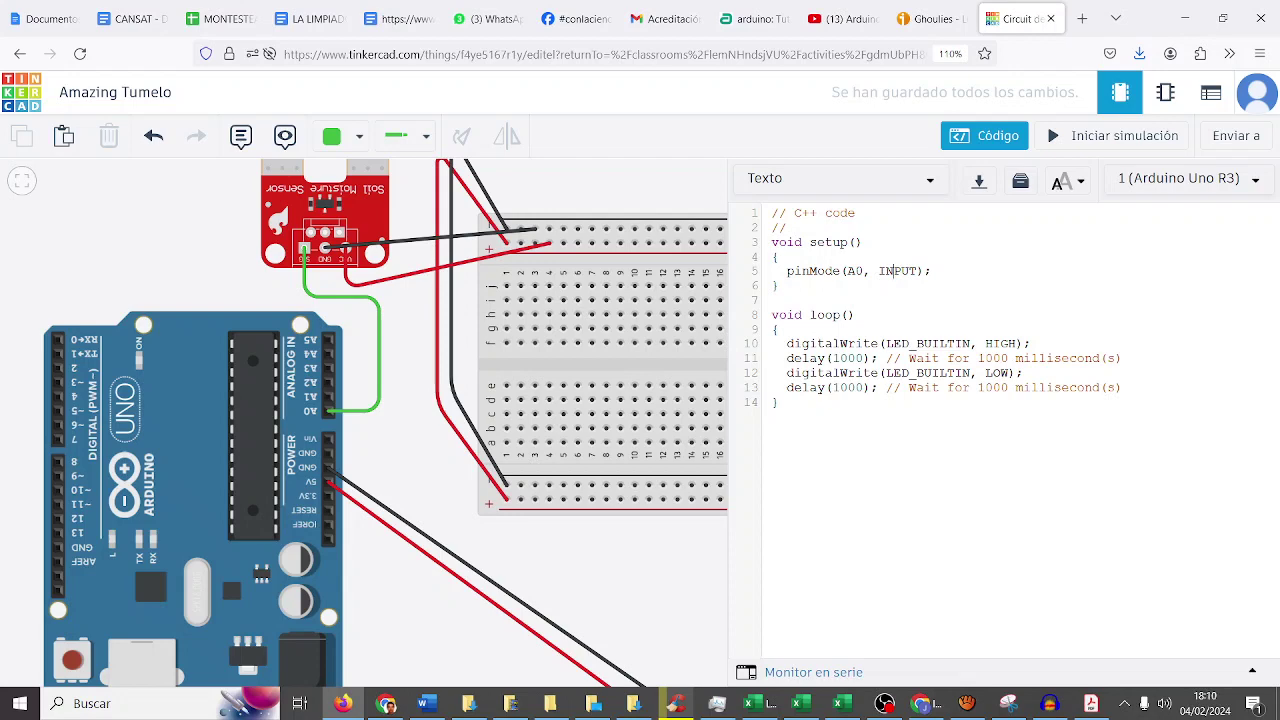
left_click(885, 703)
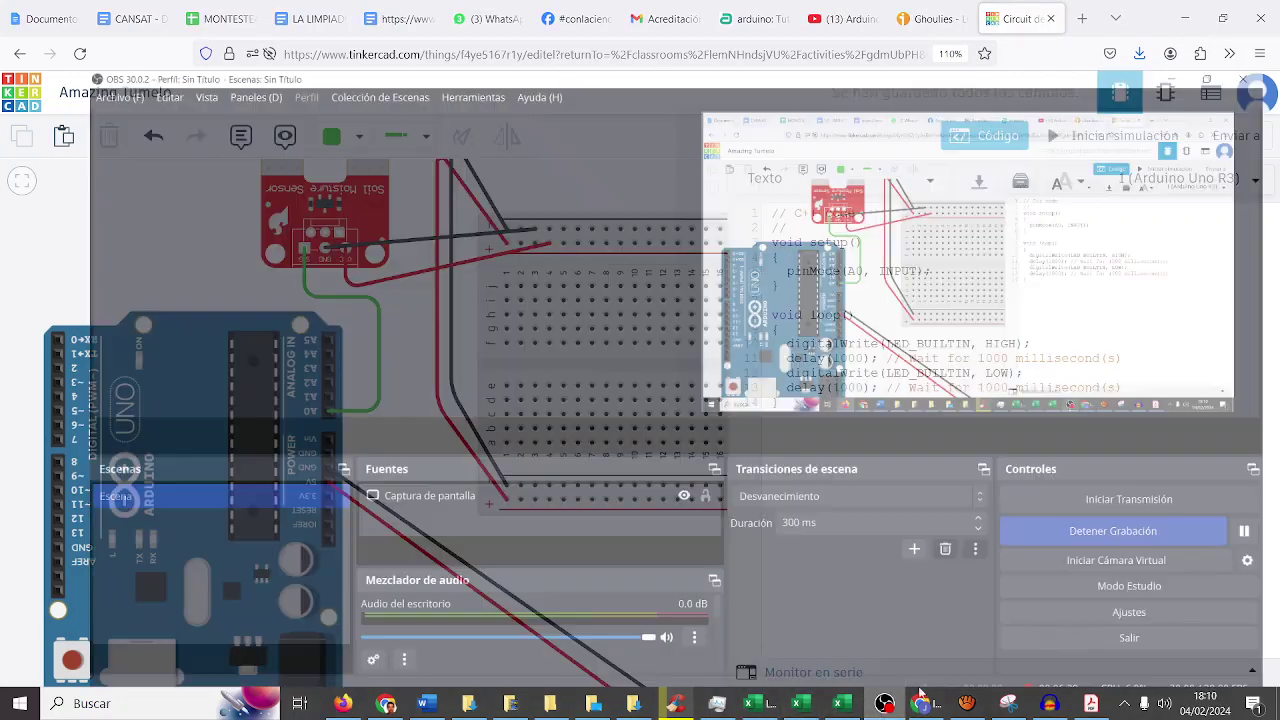
left_click(1259, 502)
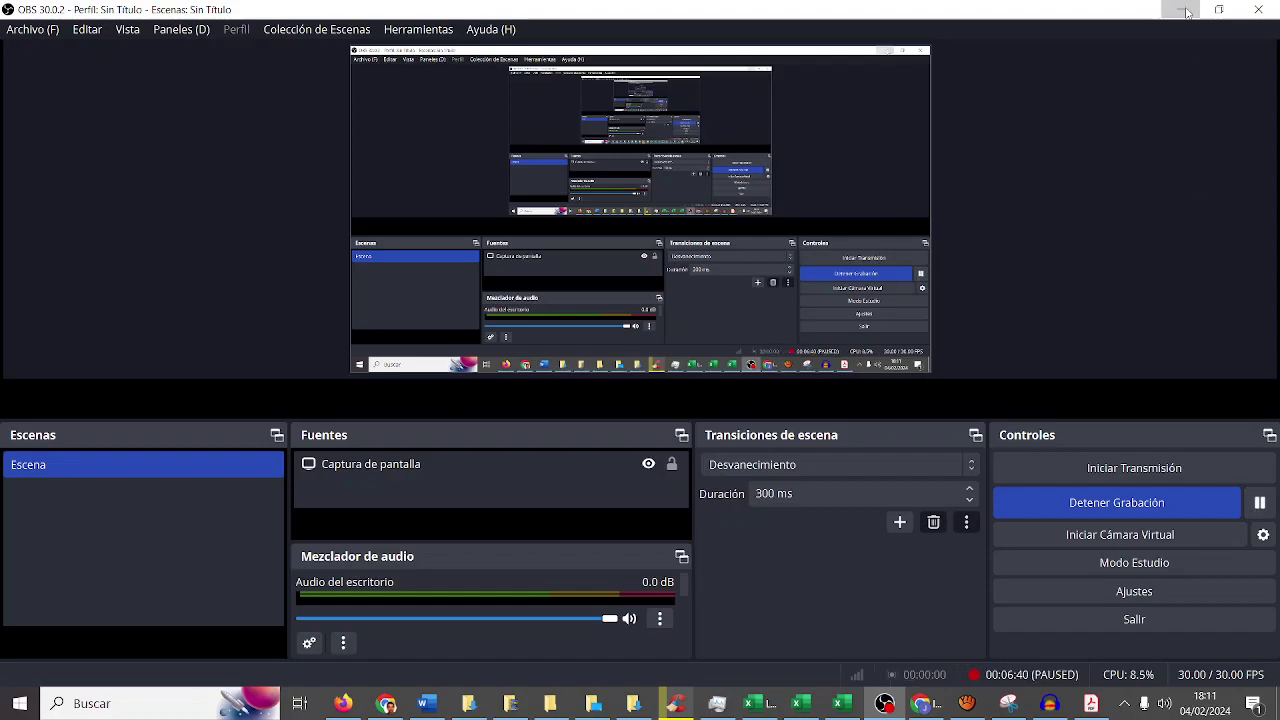
left_click(1184, 10)
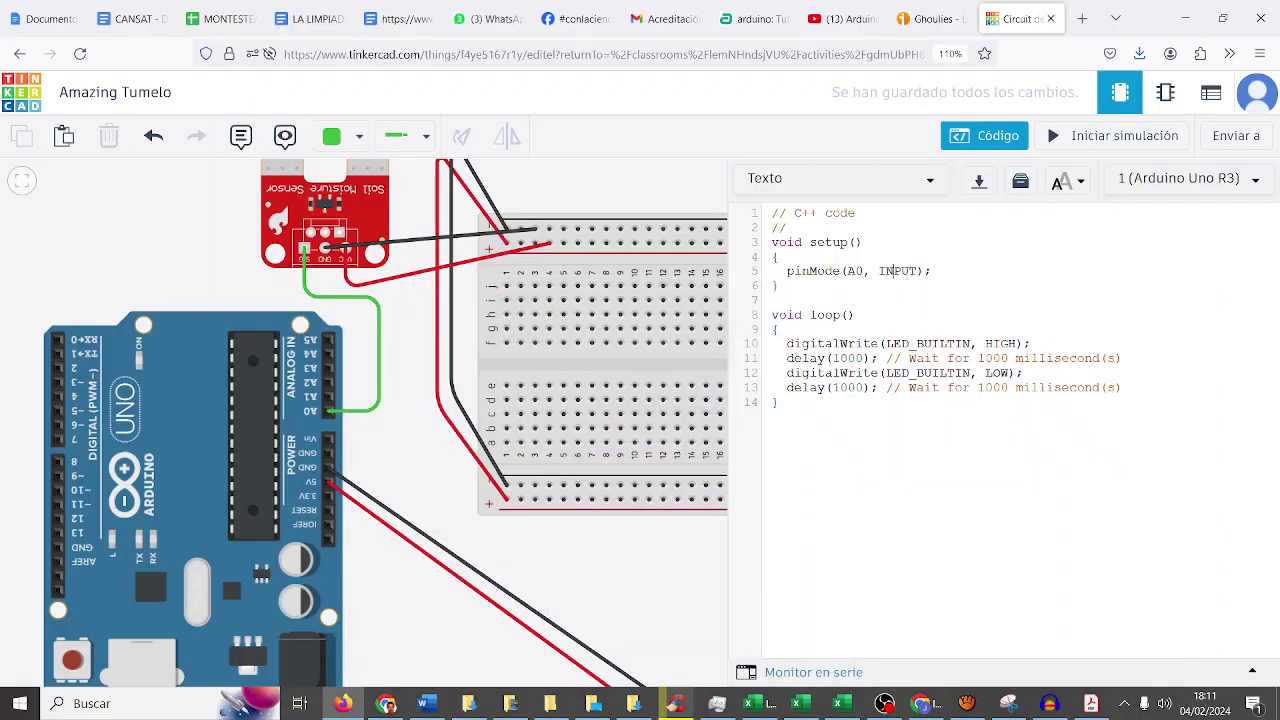
Step: Add the line Serial.begin(9600); below the pinMode statement in setup
left_click(944, 270)
key("Return")
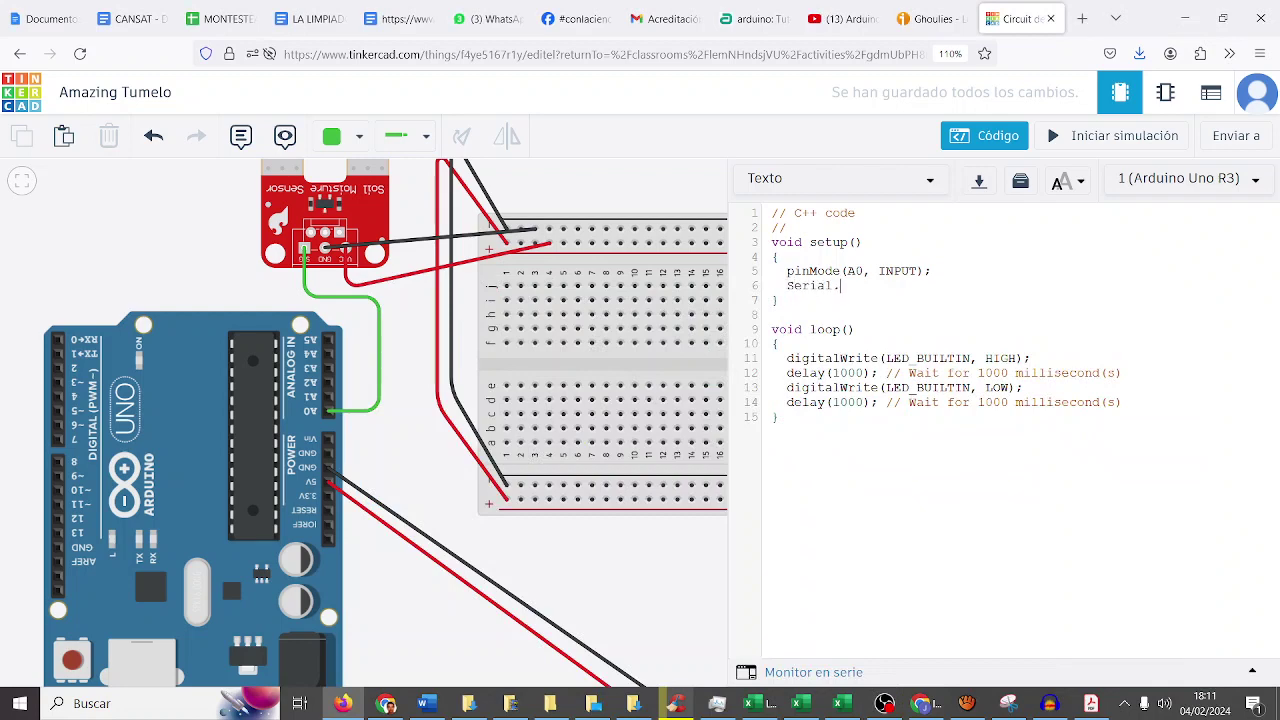
type("(9600);")
Step: Replace the first digitalWrite statement in loop with valor=analogRead(A0);
left_click_drag(787, 358, 1033, 352)
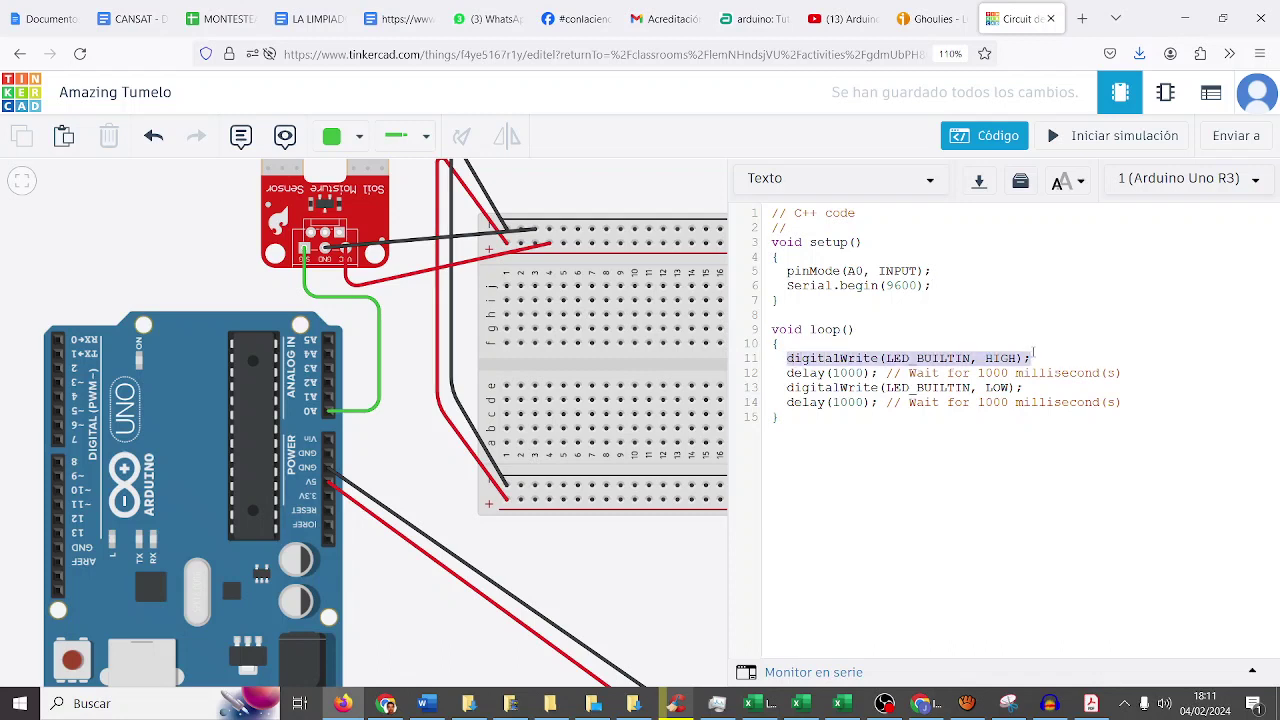
type("valor")
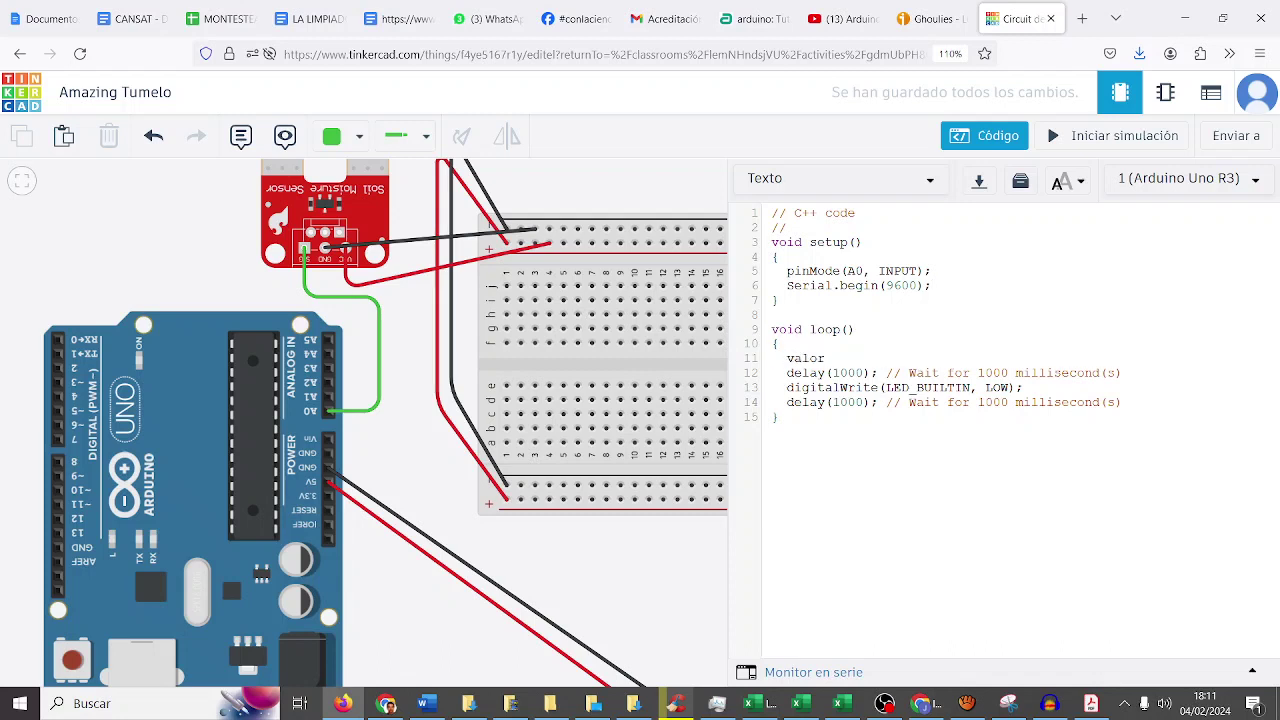
type("=analor")
key("BackSpace")
type("gRead(A0);")
Step: Replace the remaining default statements in loop with Serial.println(valor); and delay(1000); on separate lines
mouse_move(787, 372)
left_mouse_down()
mouse_move(1138, 410)
mouse_move(787, 372)
left_mouse_up()
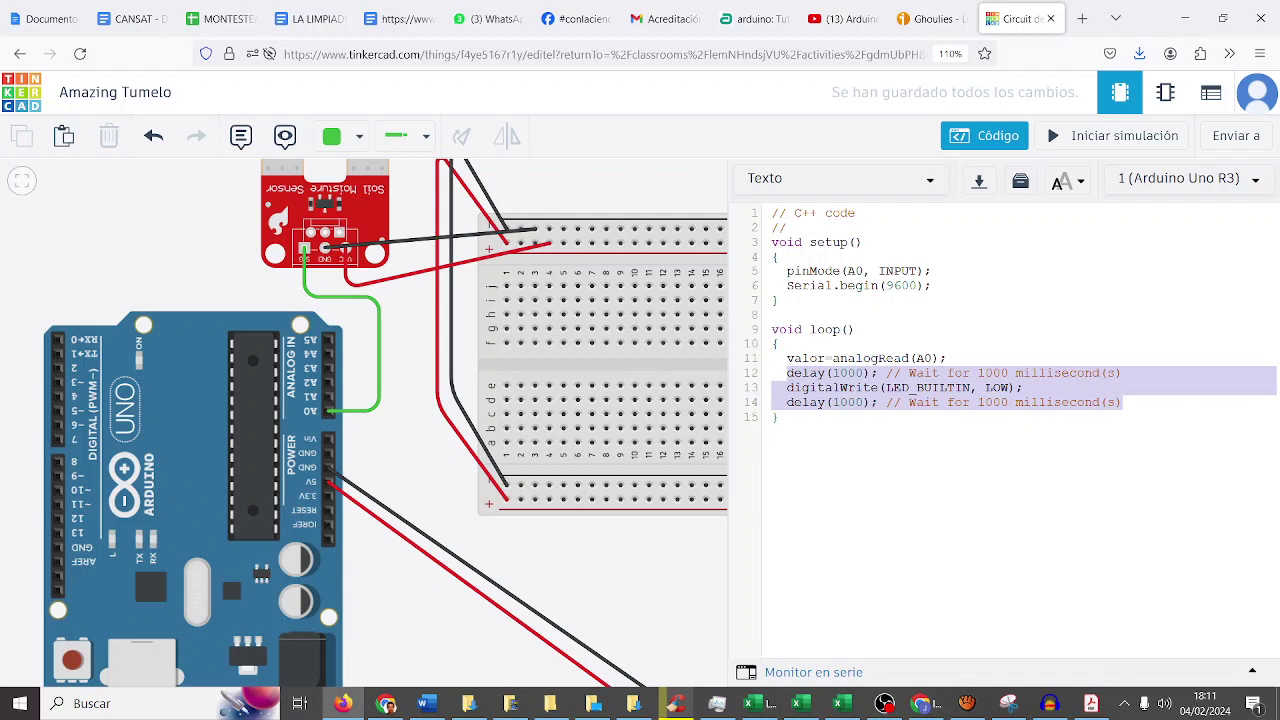
type("se")
key("BackSpace")
key("BackSpace")
type("Serial")
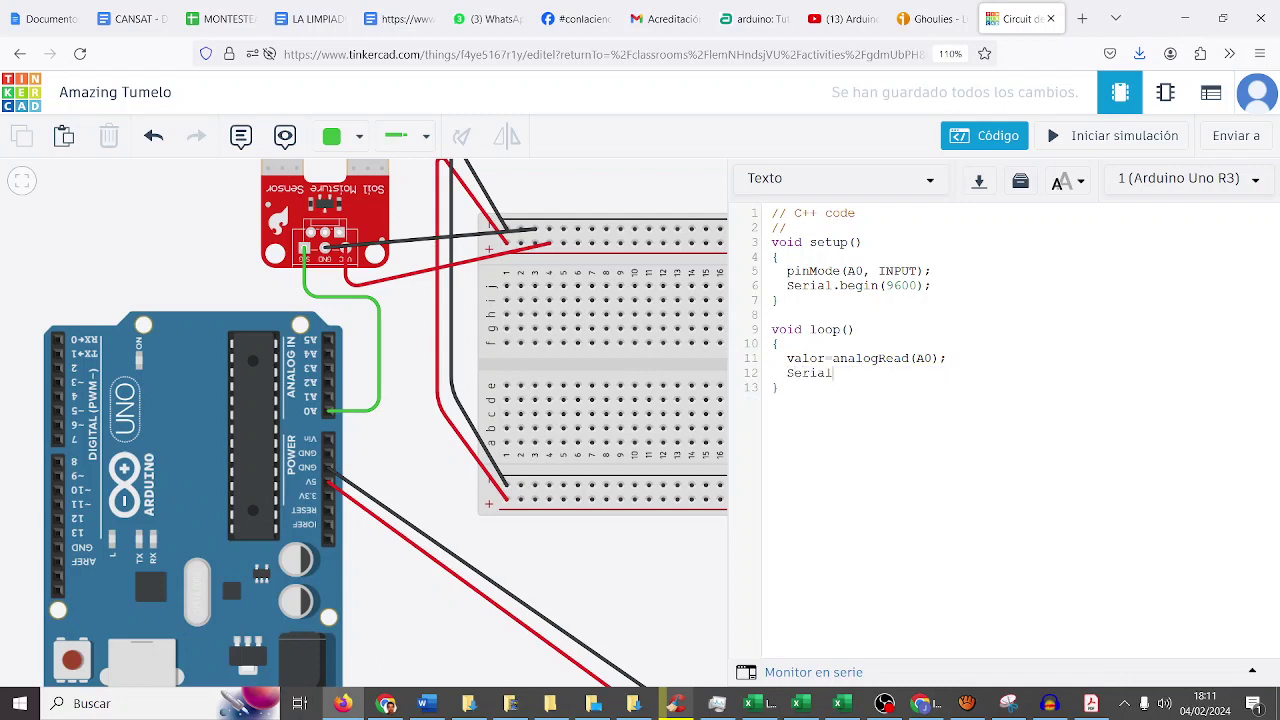
type(".println")
key("BackSpace")
key("BackSpace")
type("ln")
type("(")
type("valor)")
type(";   ")
type("de")
type("lay")
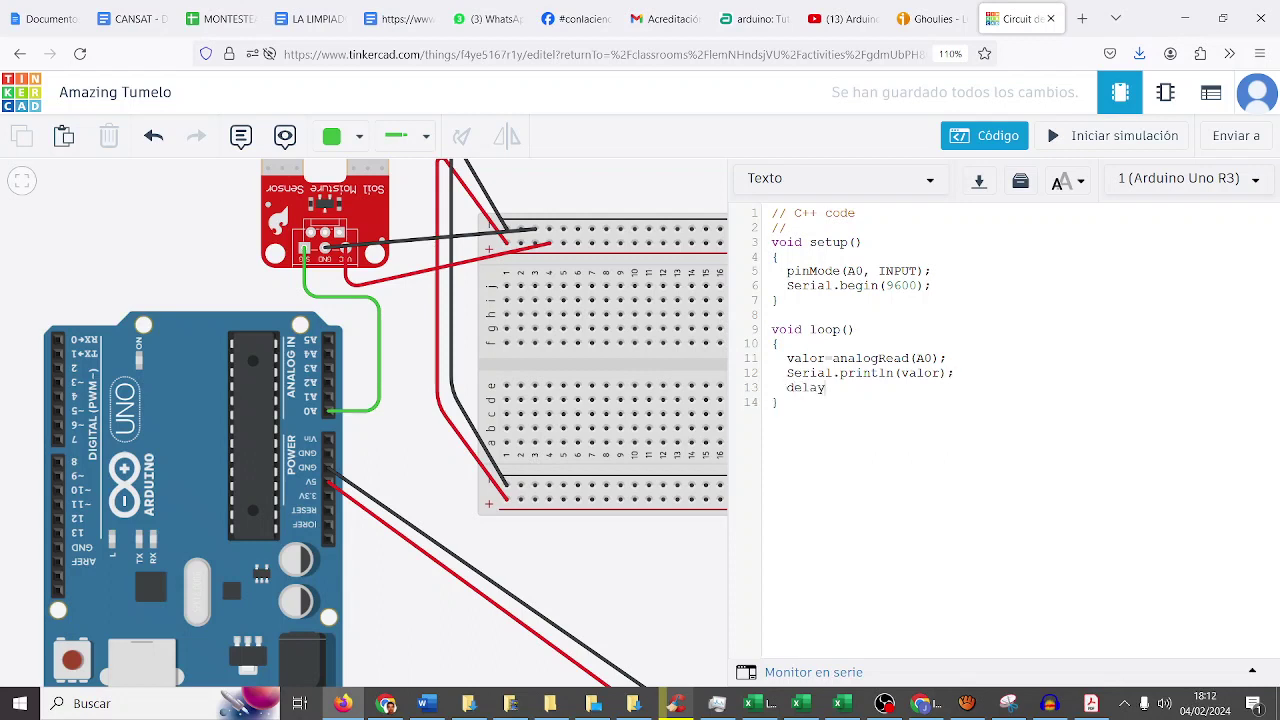
type("(1000);")
Step: Try running the simulation and declare valor as an int in the analogRead line
scroll(200, 275, "up", 4)
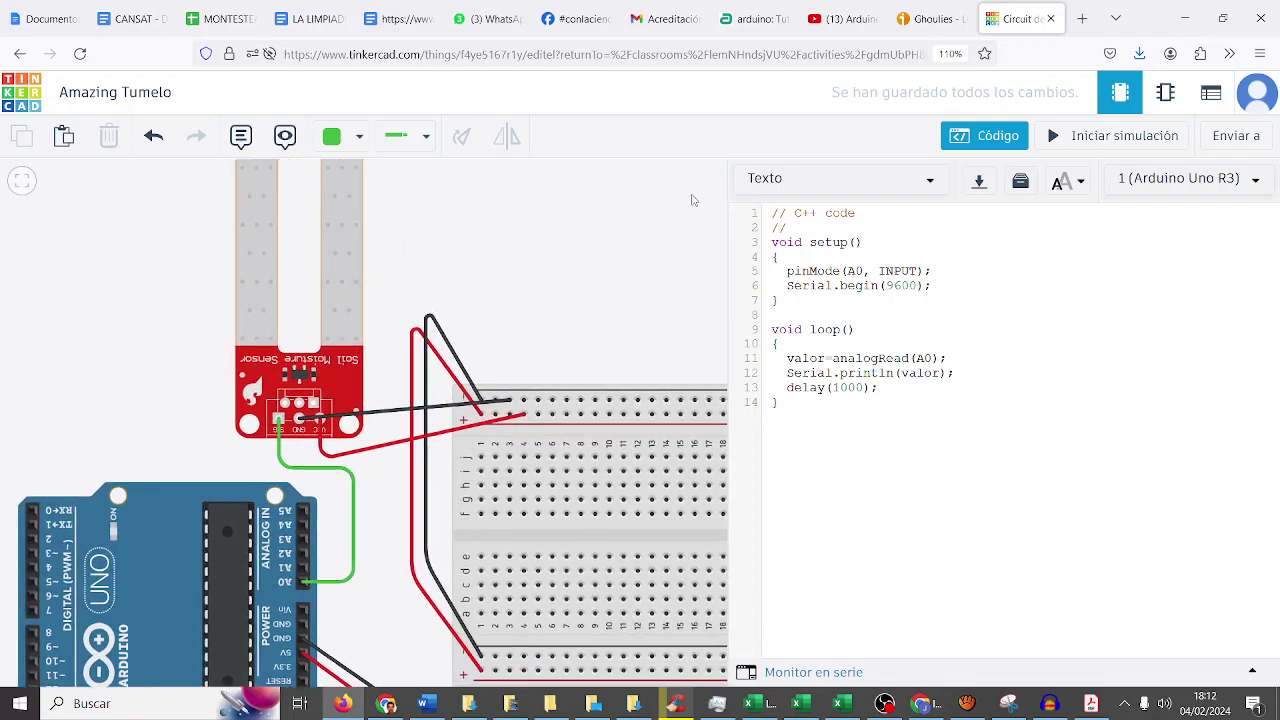
left_click(1104, 138)
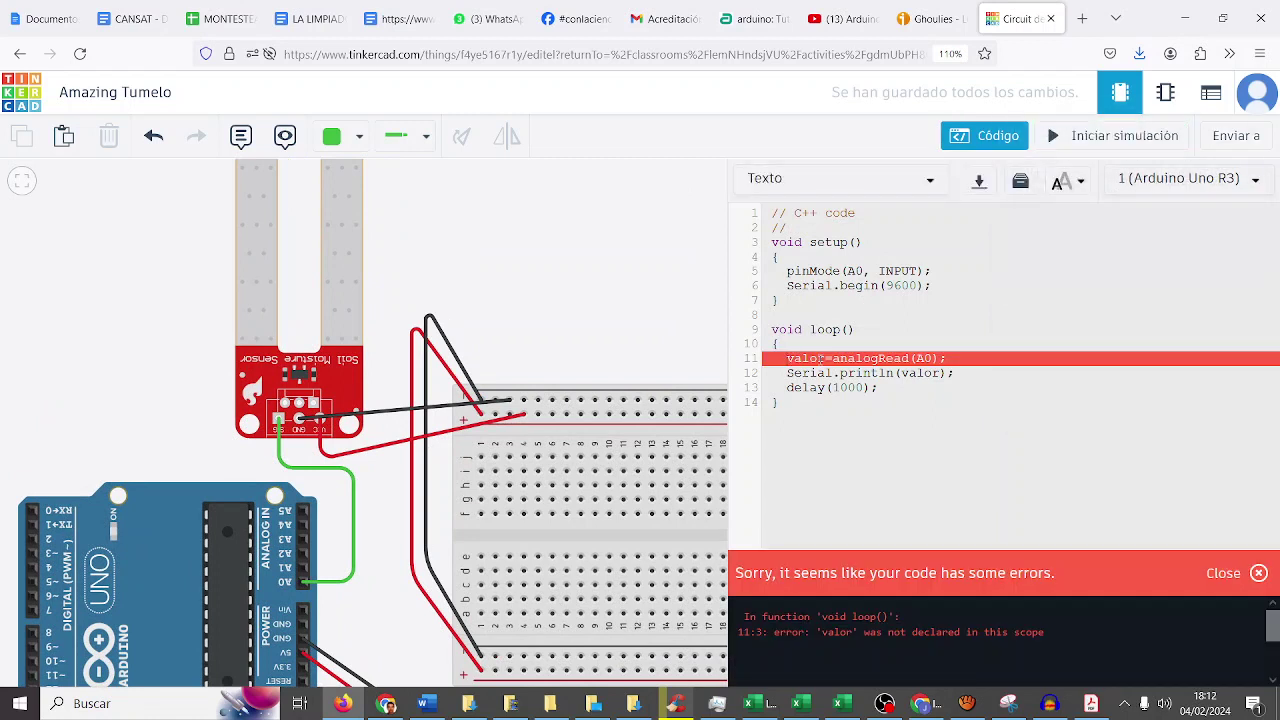
type("int")
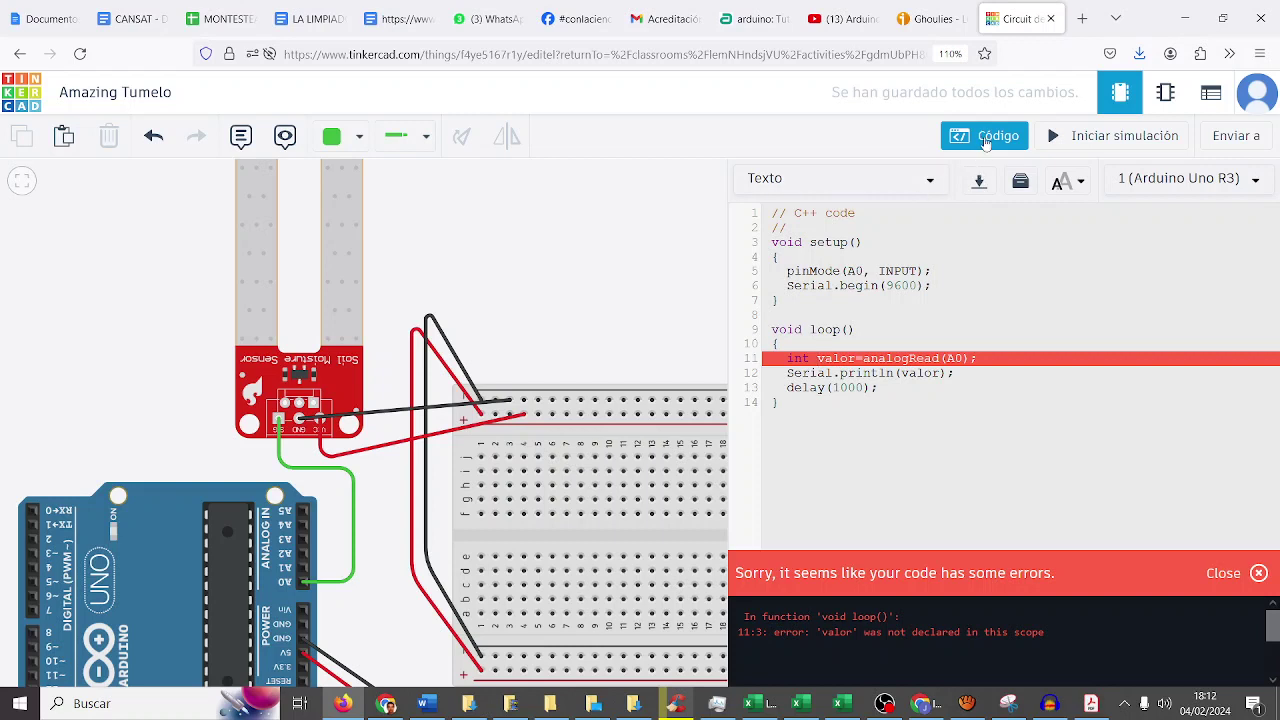
Step: Run the simulation with the serial monitor open, vary the soil sensor's moisture up to its maximum to check the readings, and stop it
left_click(1088, 142)
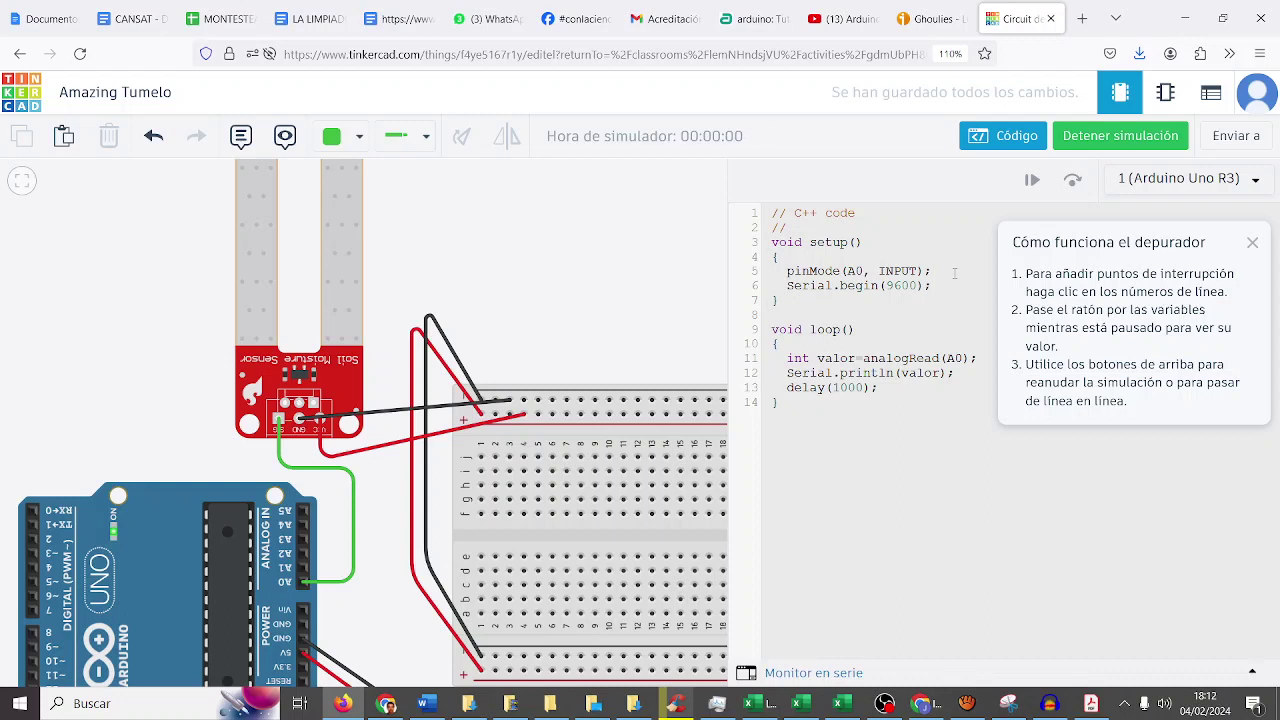
left_click(757, 673)
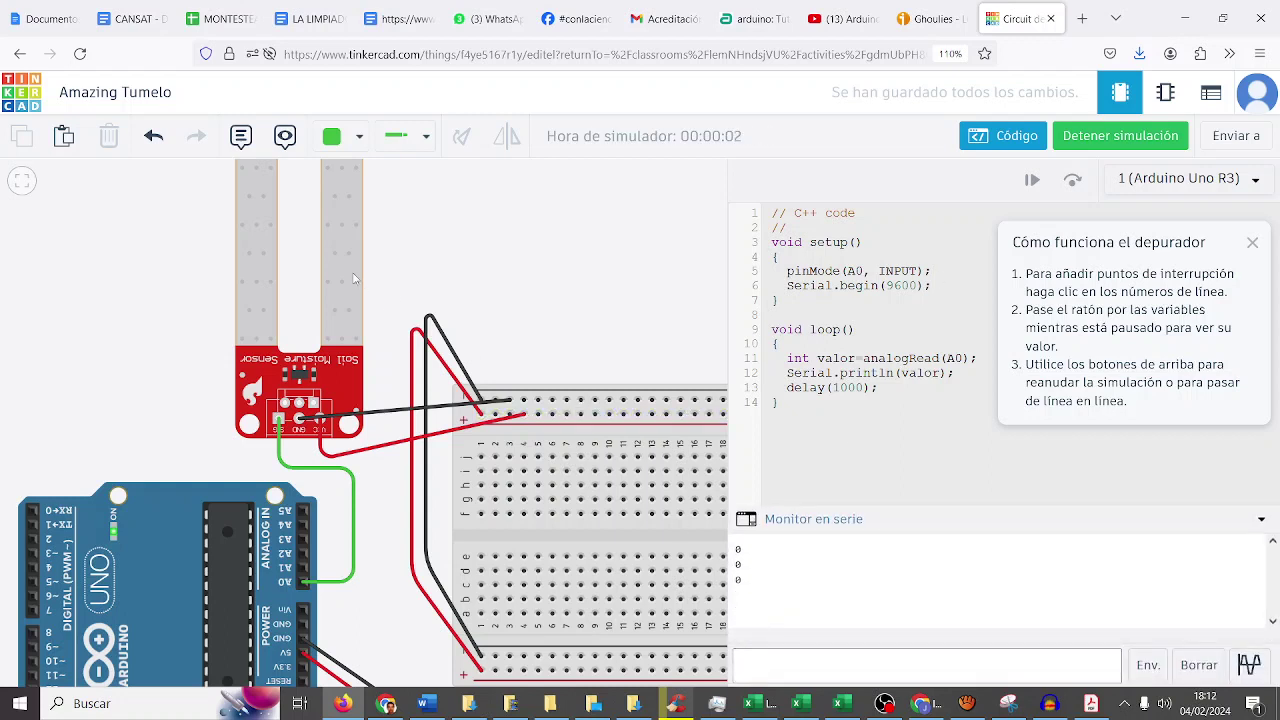
scroll(218, 256, "down", 4)
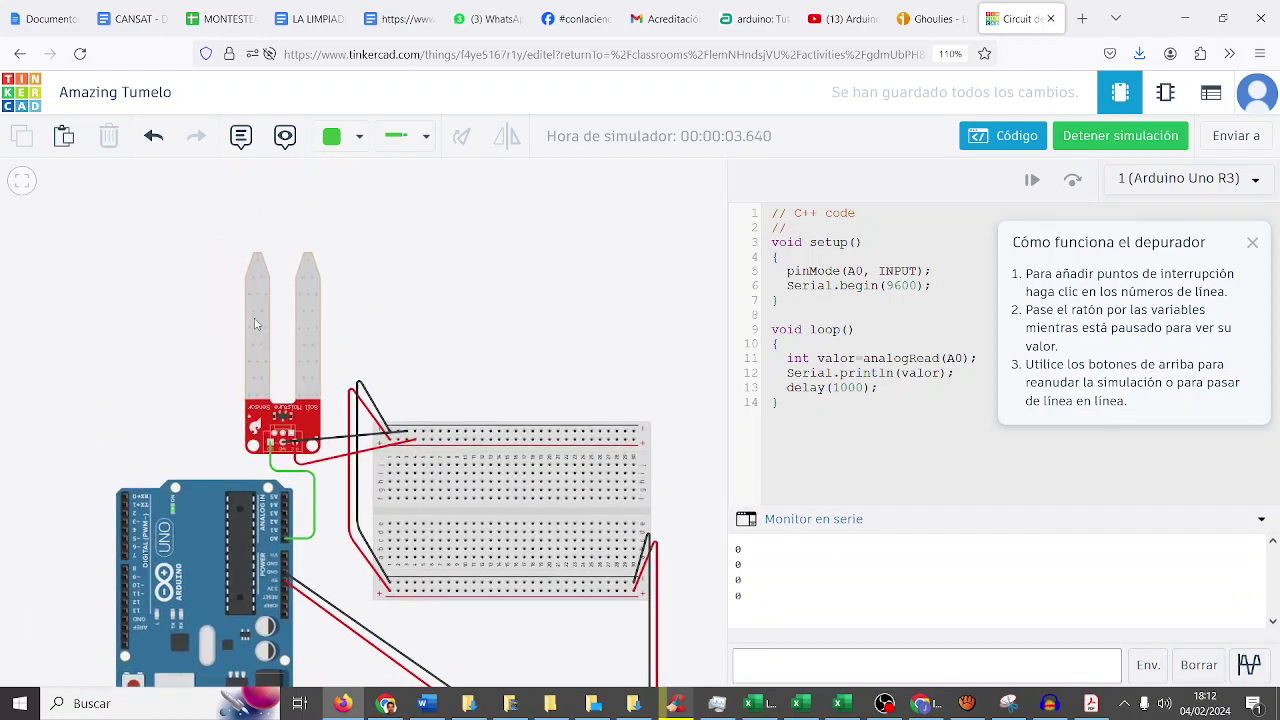
left_click(255, 325)
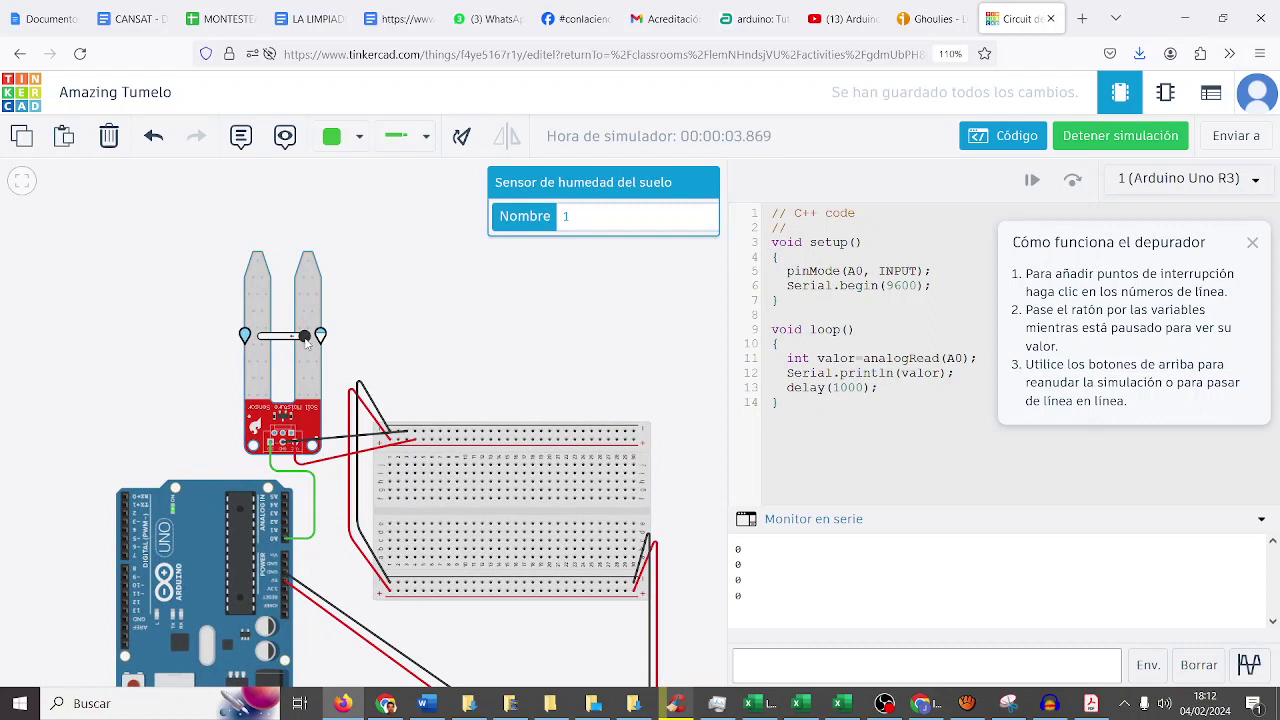
left_click_drag(305, 337, 260, 338)
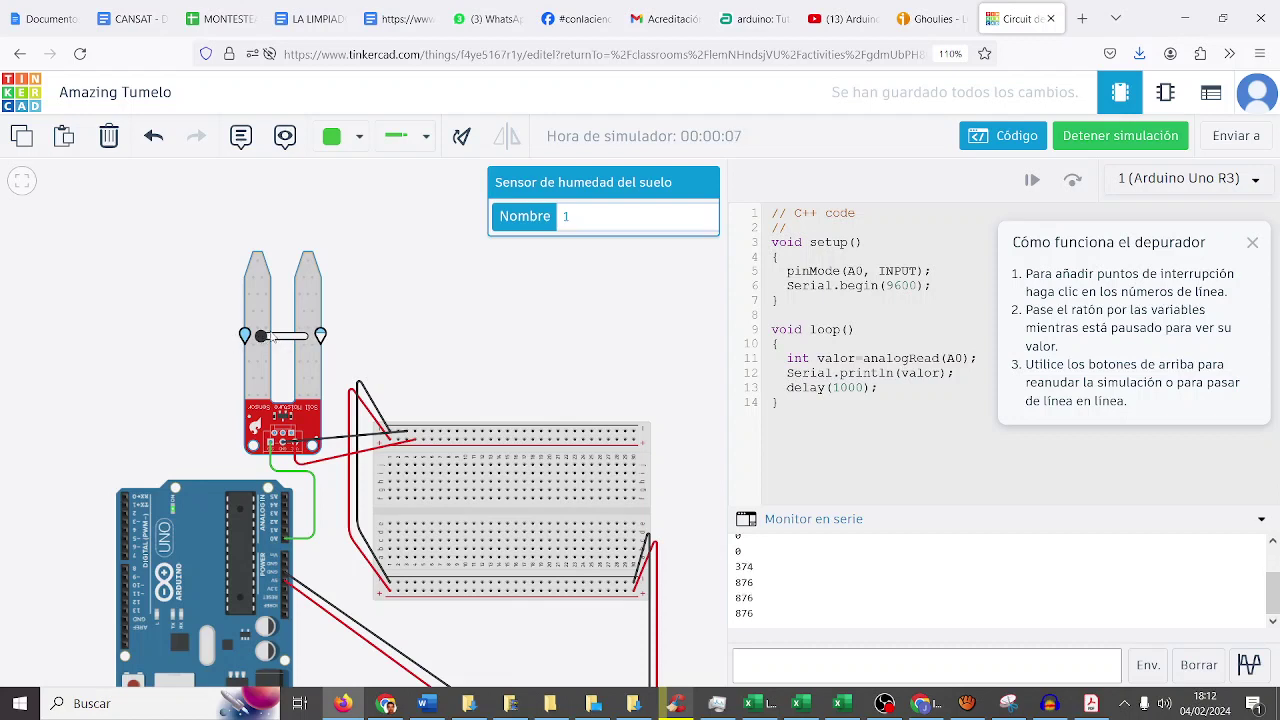
mouse_move(261, 337)
left_mouse_down()
mouse_move(300, 339)
mouse_move(272, 340)
left_mouse_up()
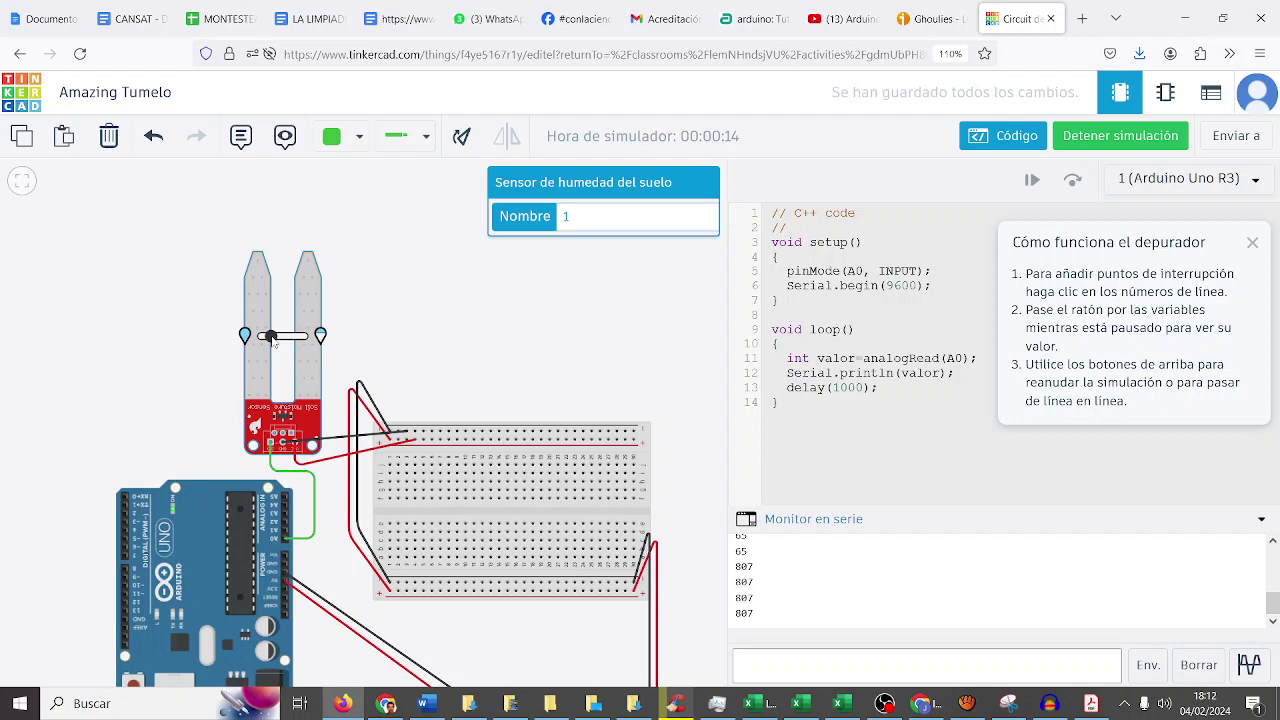
left_click_drag(271, 337, 252, 340)
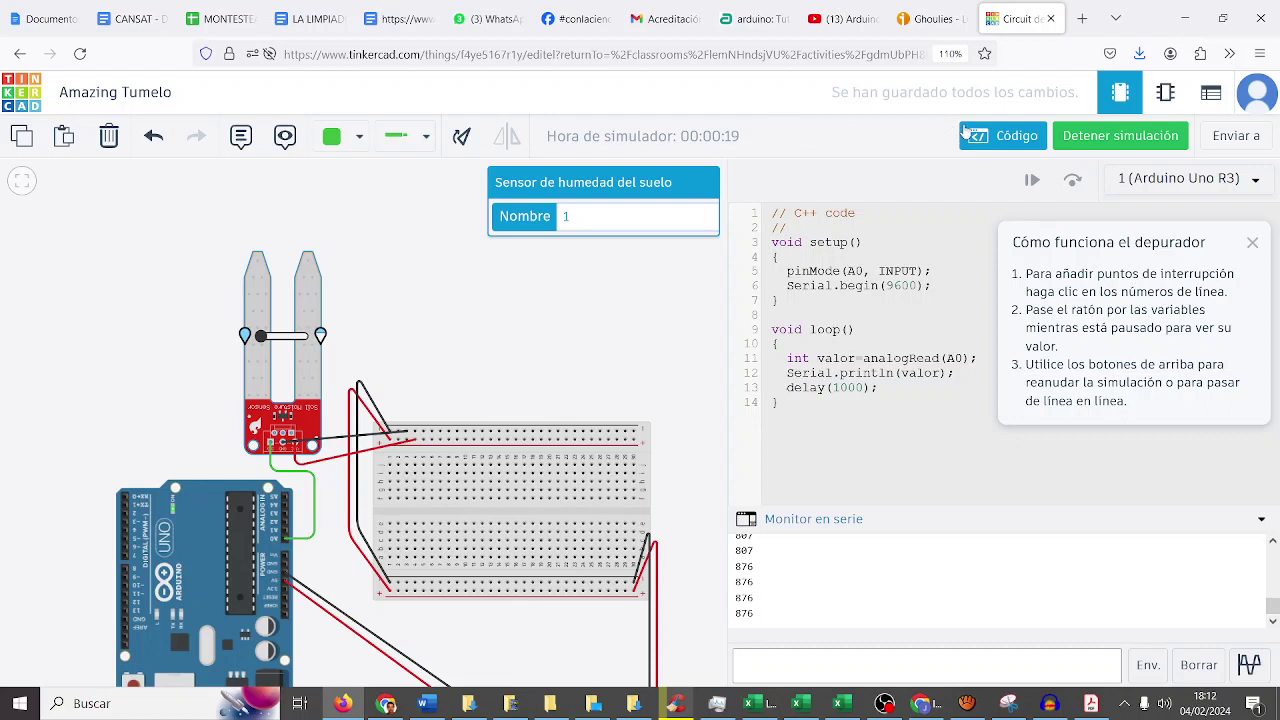
left_click(1080, 140)
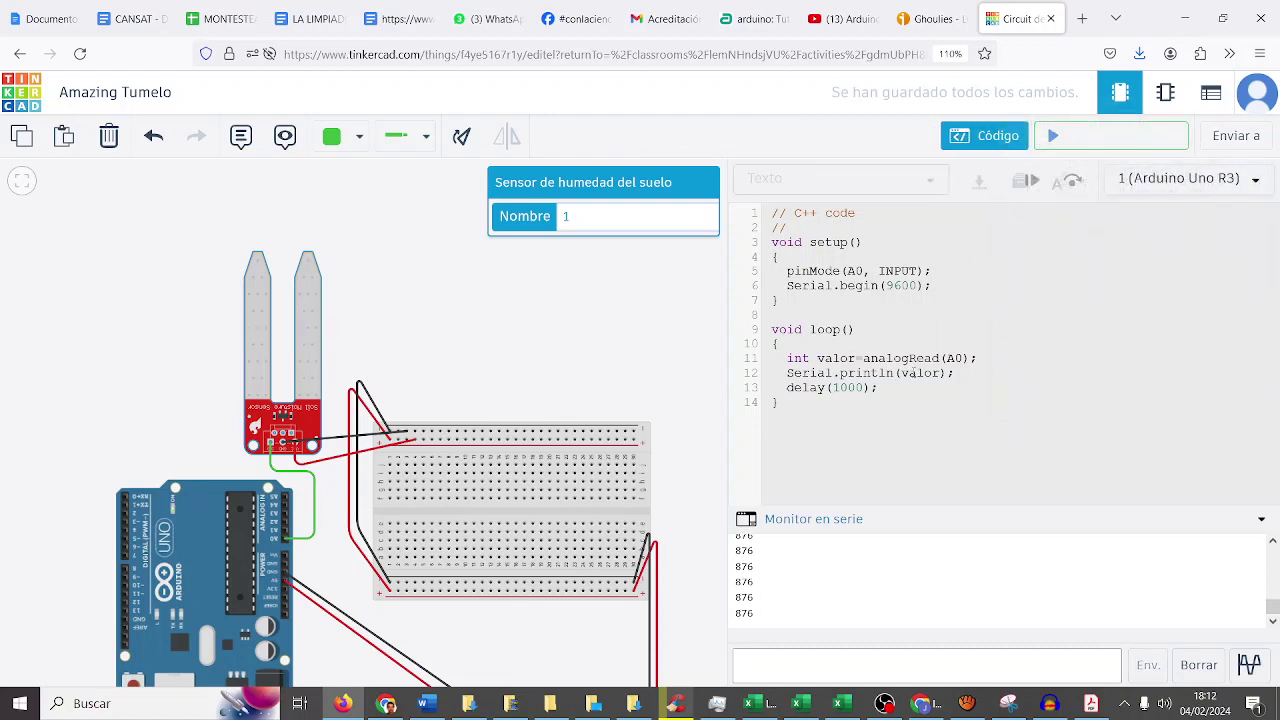
Step: Insert a new line after Serial.println(valor); starting with the assignment valorcorregido=
left_click(903, 387)
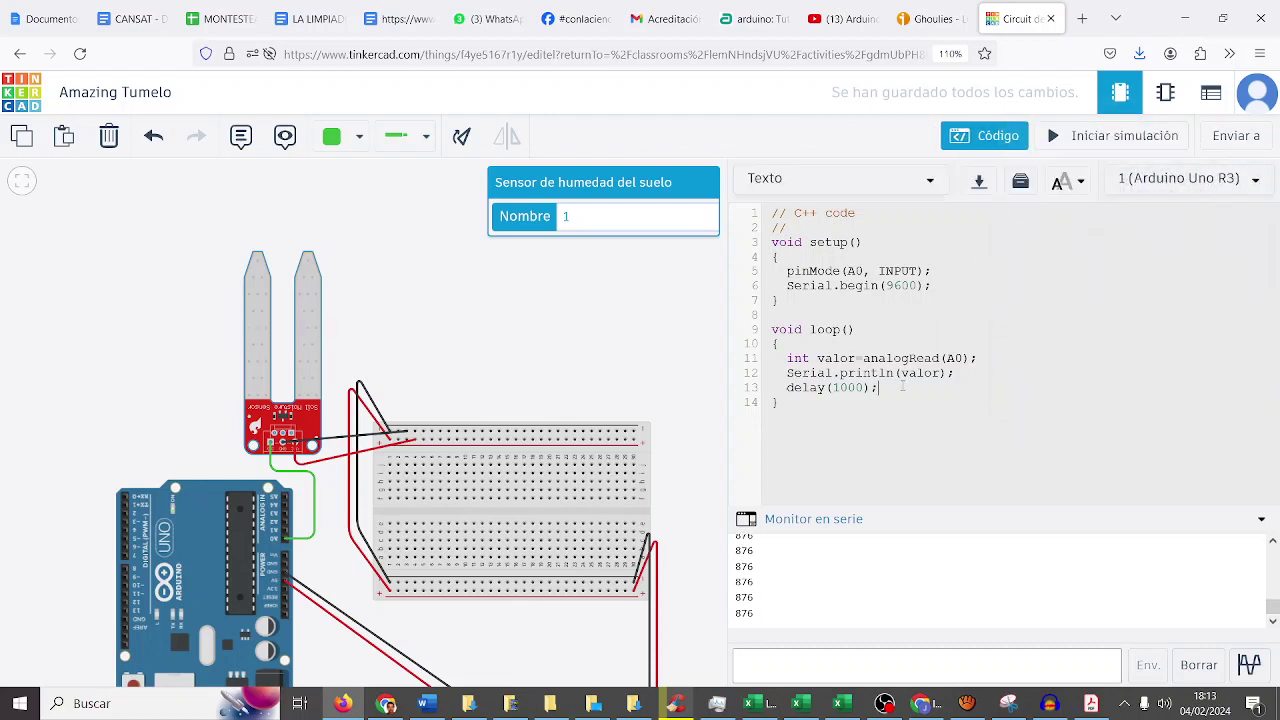
left_click(958, 373)
key("Return")
type("valorcorregido")
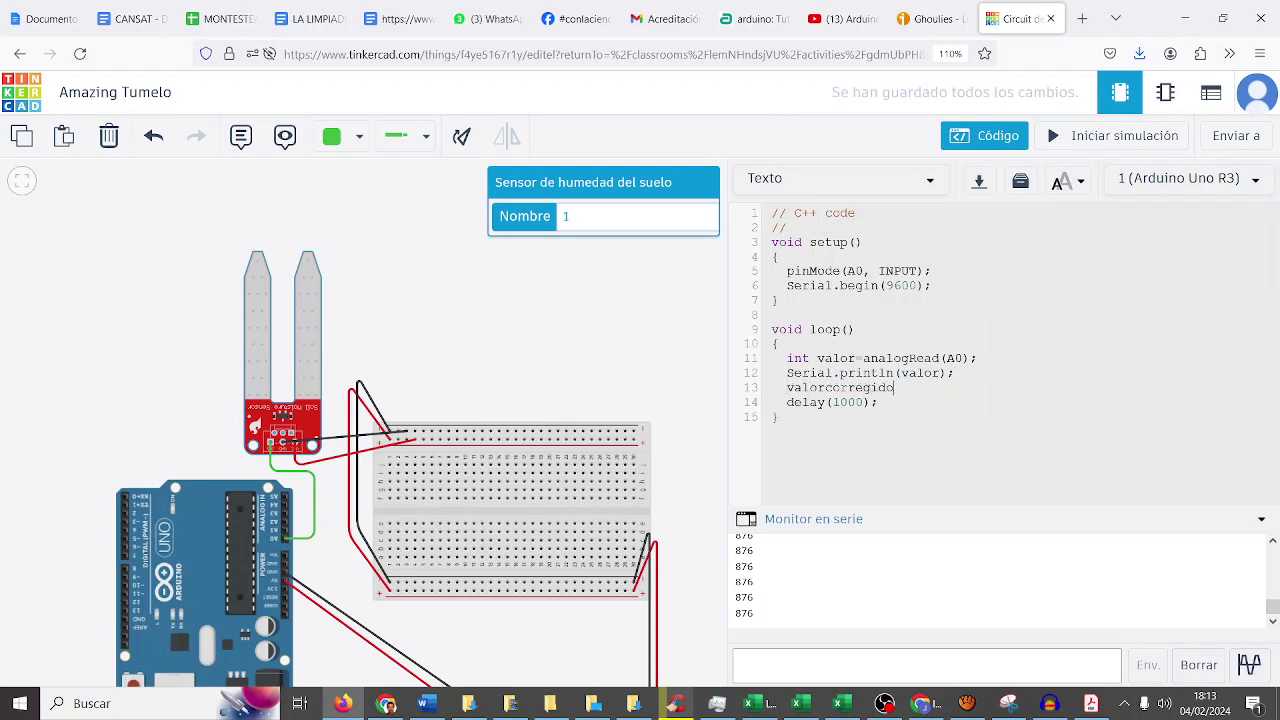
type("=")
left_click(885, 704)
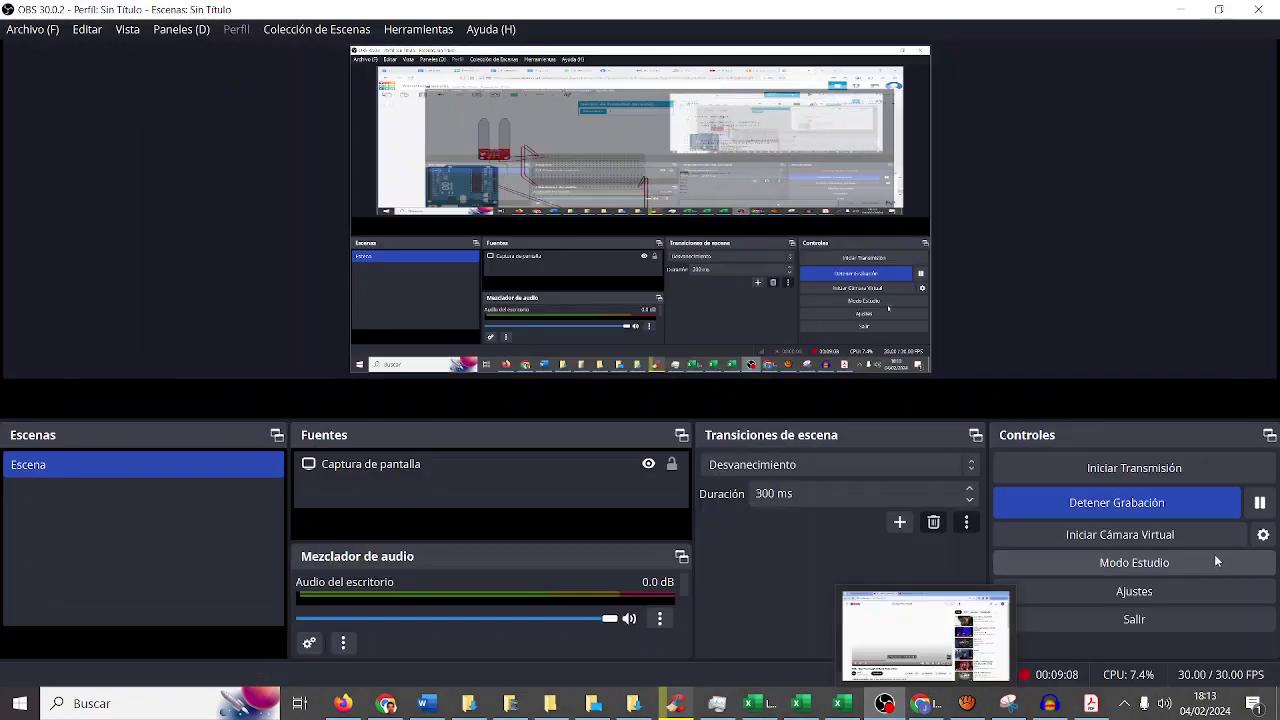
left_click(1181, 10)
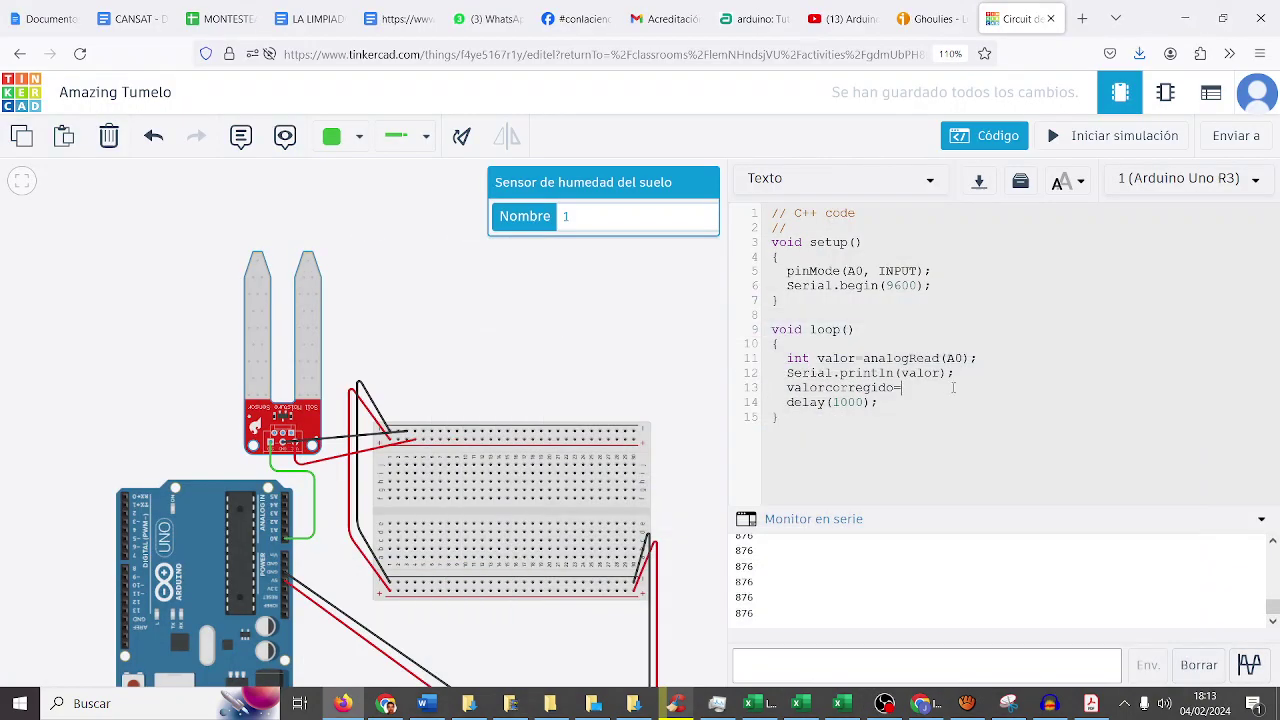
Step: Rewrite the new assignment as int valorreal=map(valor, and try running the simulation
type("map")
key("Home")
type("int")
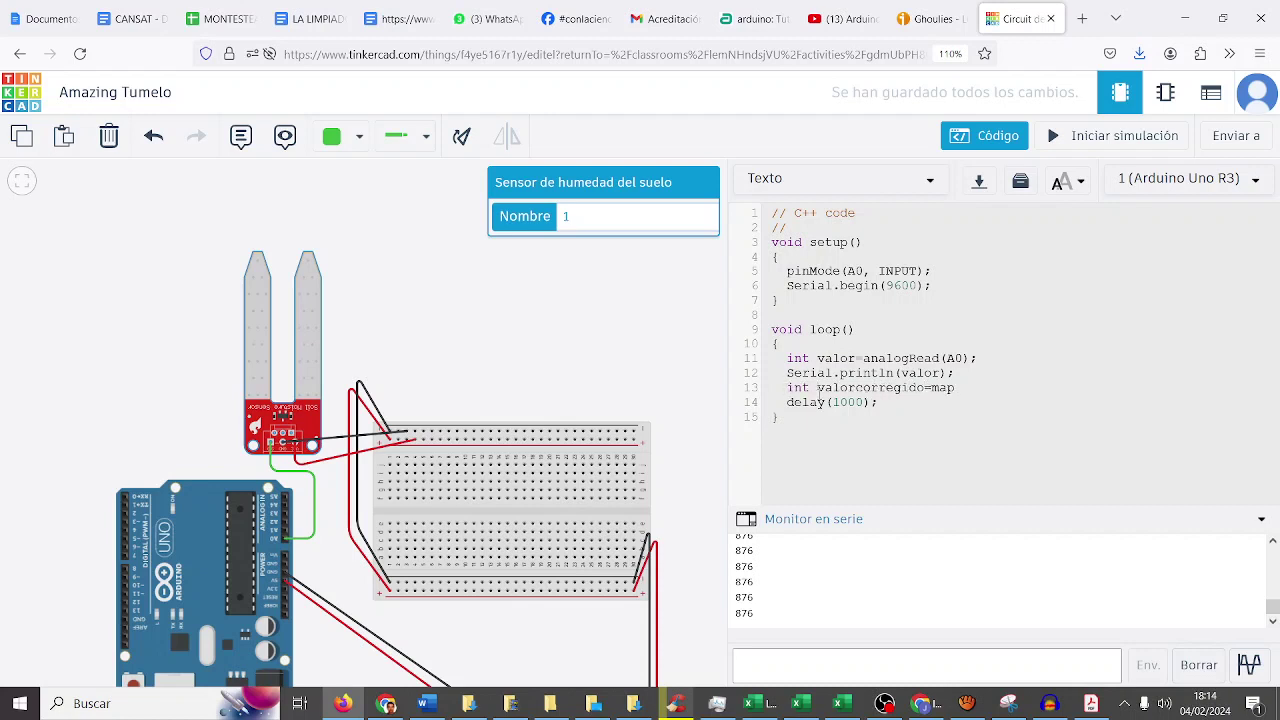
left_click_drag(924, 388, 856, 388)
type("real")
left_click(936, 390)
type("(valor,")
left_click(1110, 135)
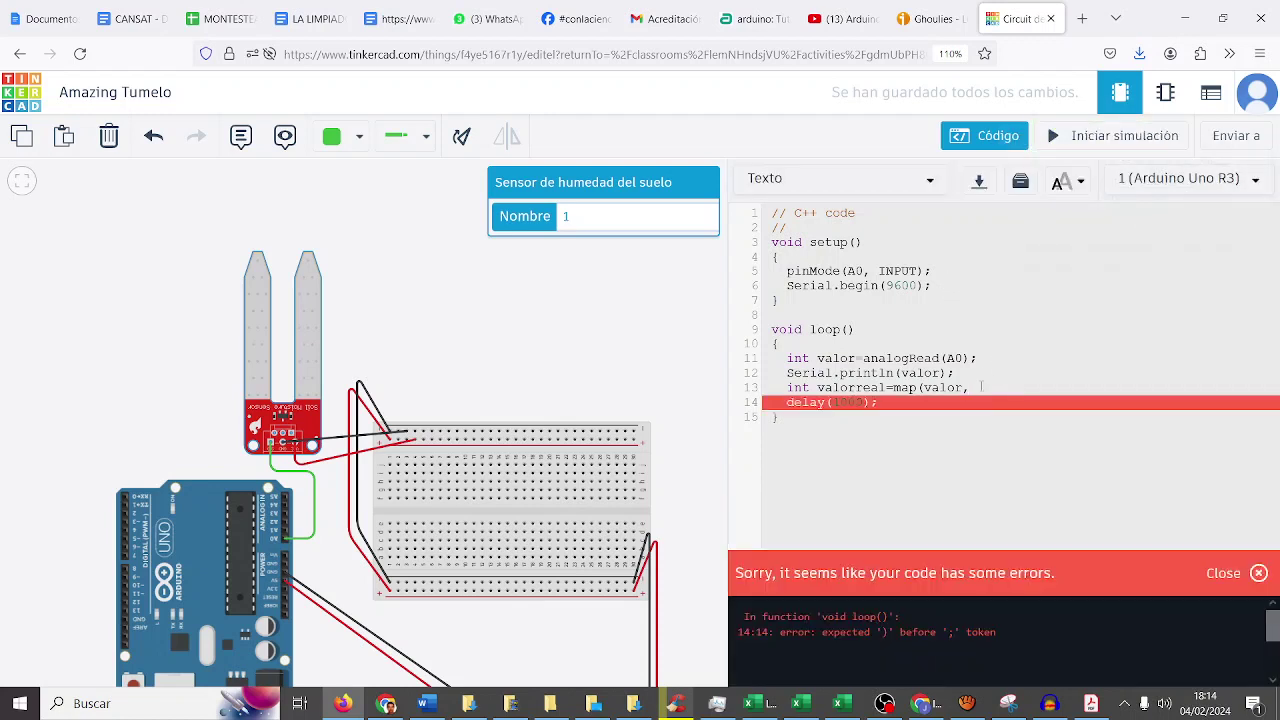
Step: Complete the map call with the arguments 0,859,0,10 and add Serial.println(valorreal); on the line below
type("0")
type(",858")
key("BackSpace")
key("BackSpace")
type("9,0,10);")
key("Return")
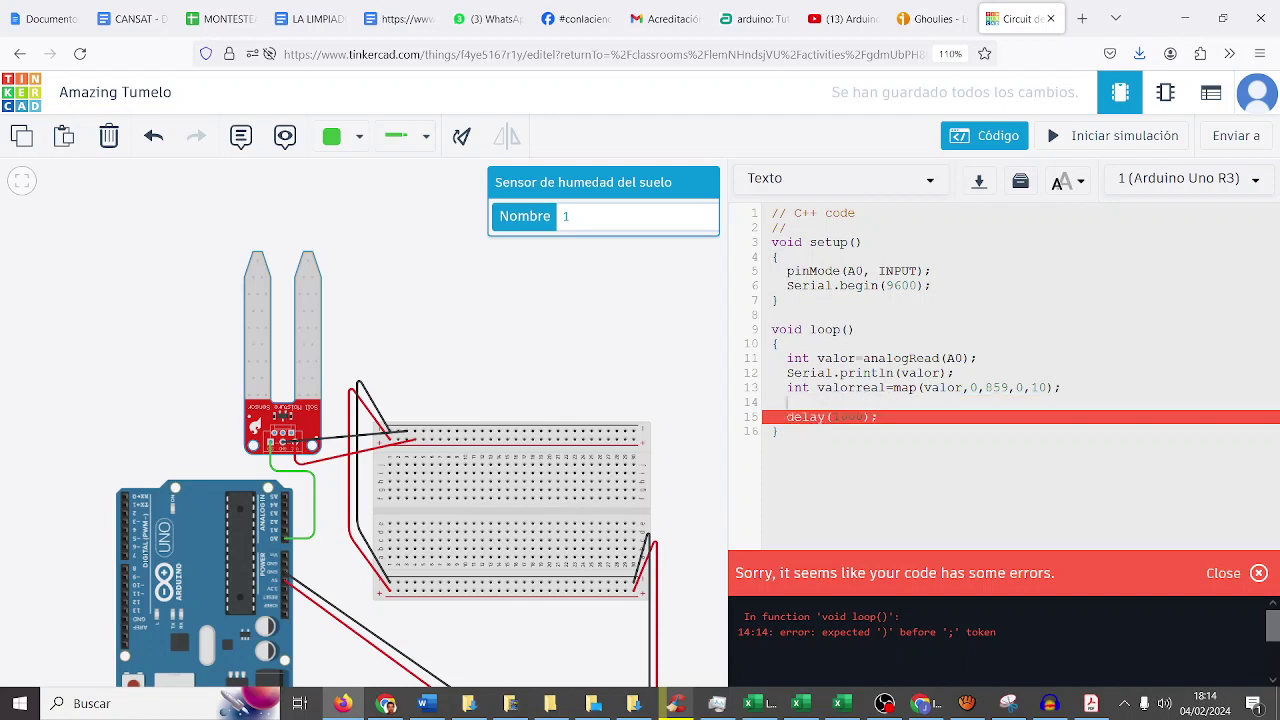
type("Serial.println(valorreal);")
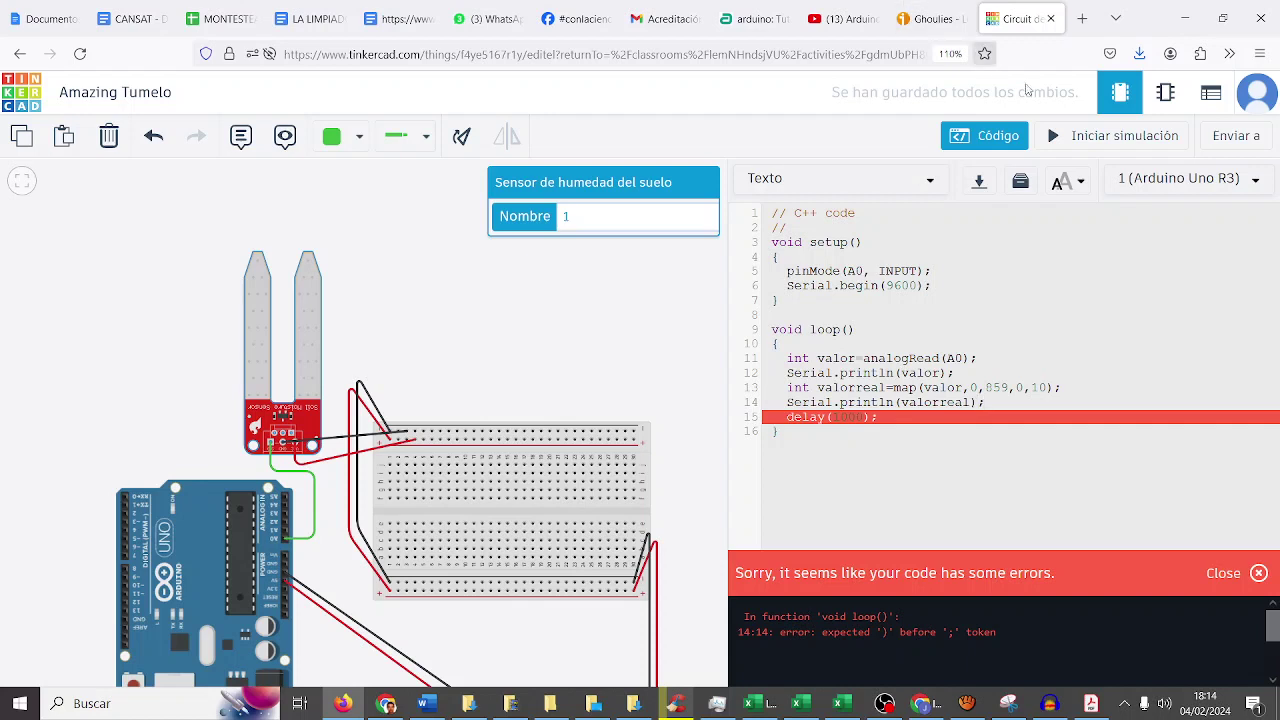
Step: Run the simulation with the serial monitor open, raise the sensor's moisture to maximum to compare raw and mapped values, and stop it
left_click(1075, 135)
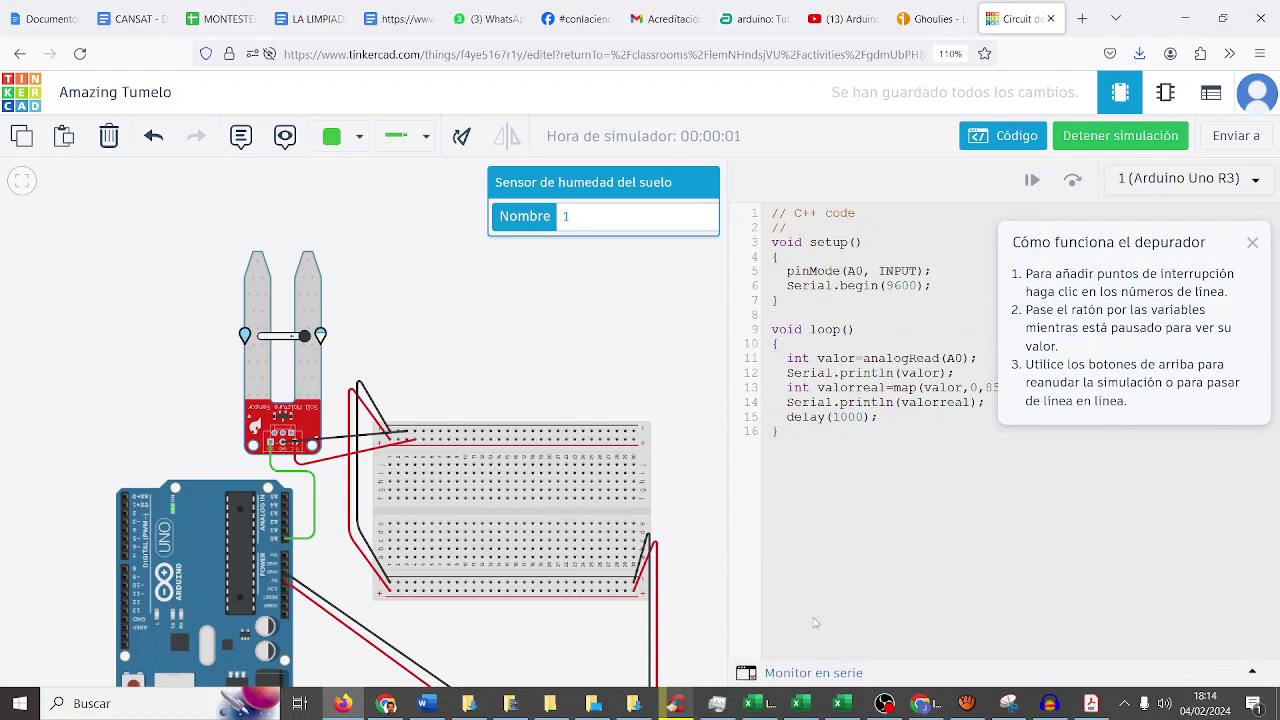
left_click(814, 672)
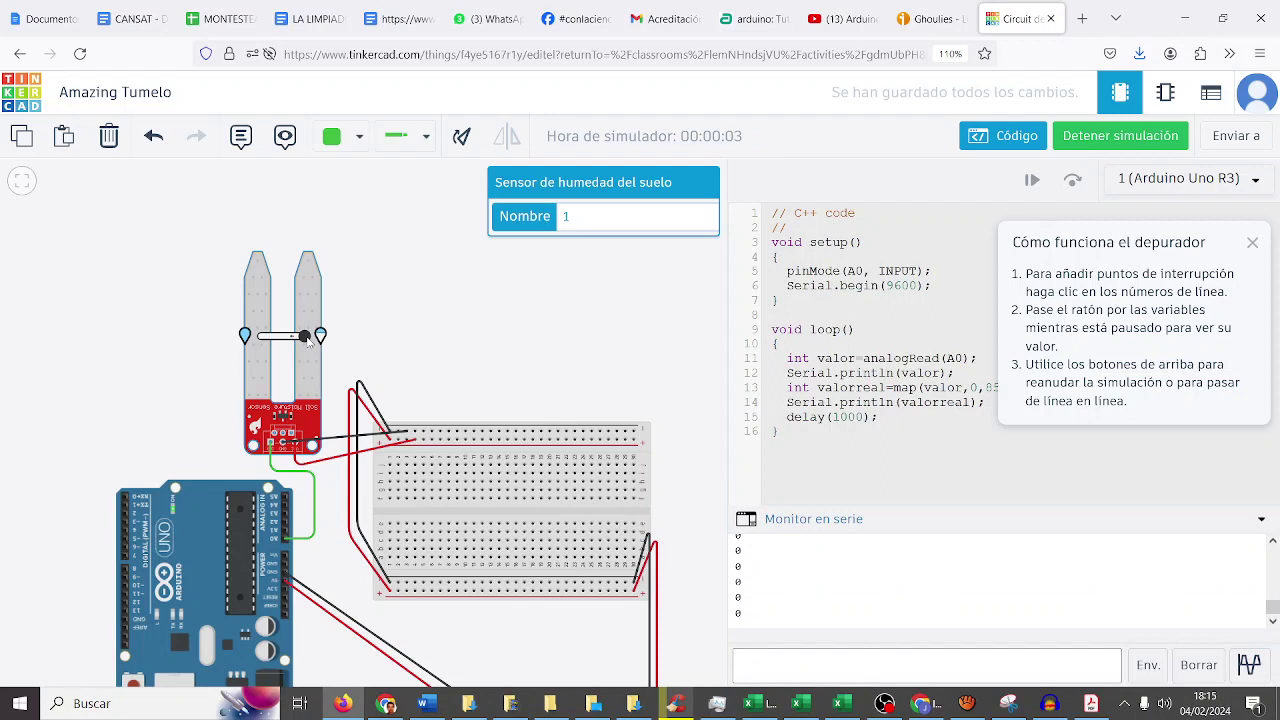
mouse_move(305, 337)
left_mouse_down()
mouse_move(266, 340)
mouse_move(291, 341)
left_mouse_up()
left_click_drag(291, 340, 261, 338)
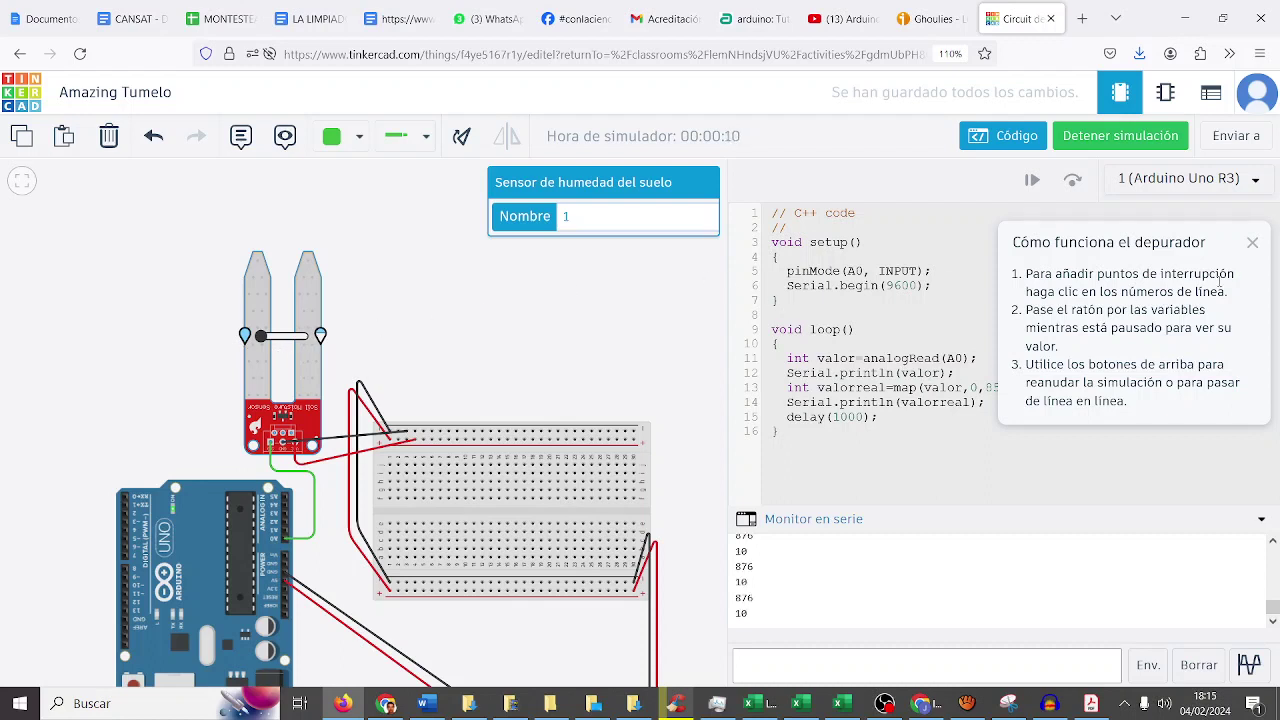
left_click(1252, 242)
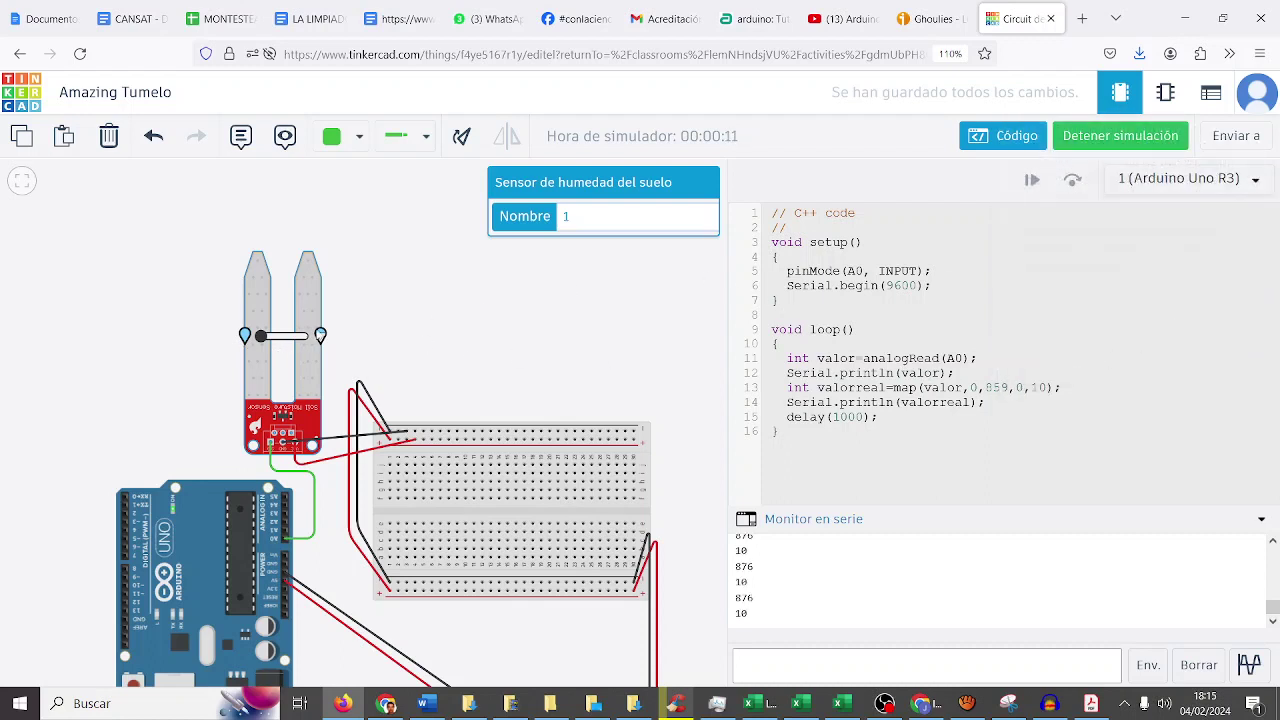
mouse_move(262, 338)
left_mouse_down()
mouse_move(279, 341)
mouse_move(230, 339)
mouse_move(300, 338)
mouse_move(240, 340)
left_mouse_up()
left_click(1110, 136)
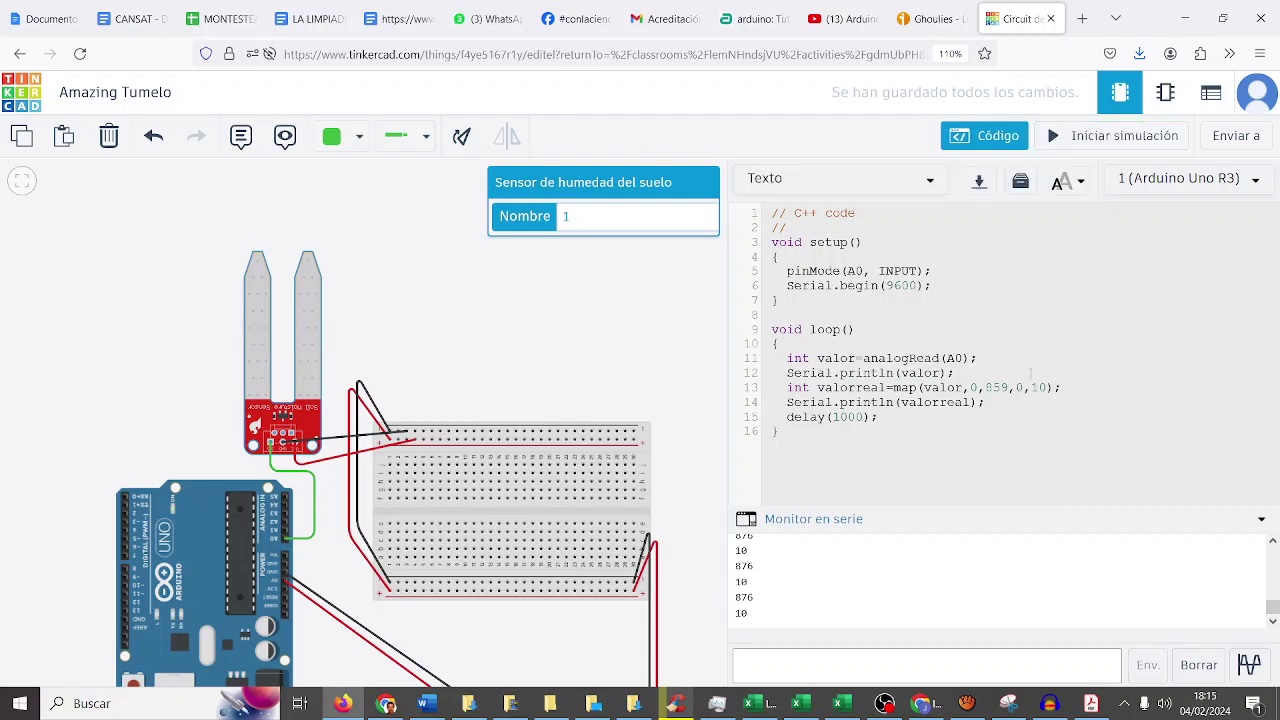
Step: Set the upper input limit in the map call to 876
double_click(997, 387)
type("876")
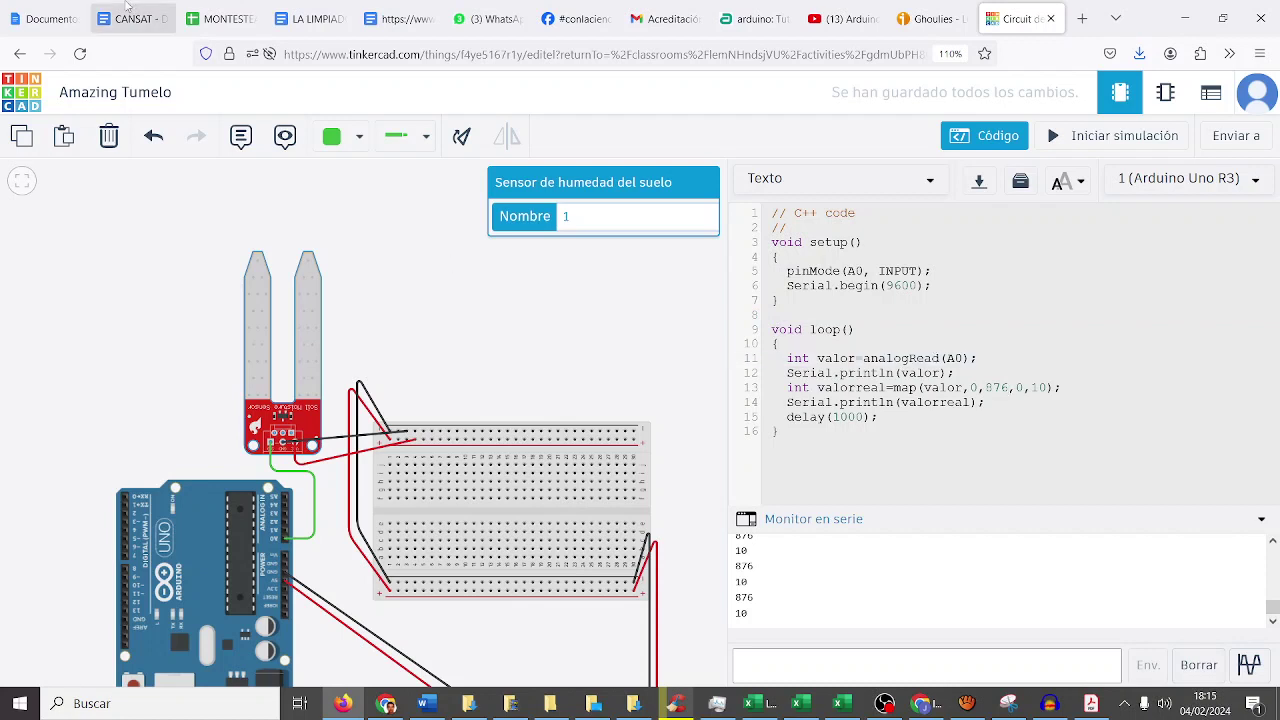
left_click(884, 704)
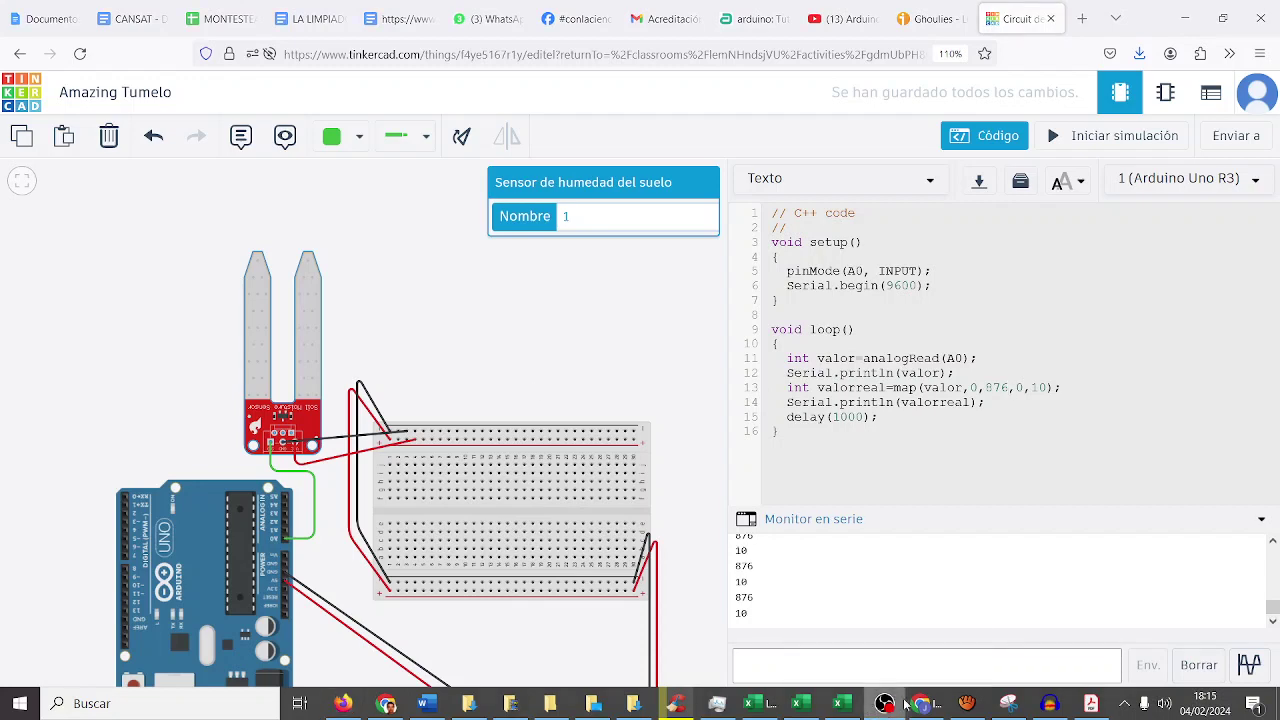